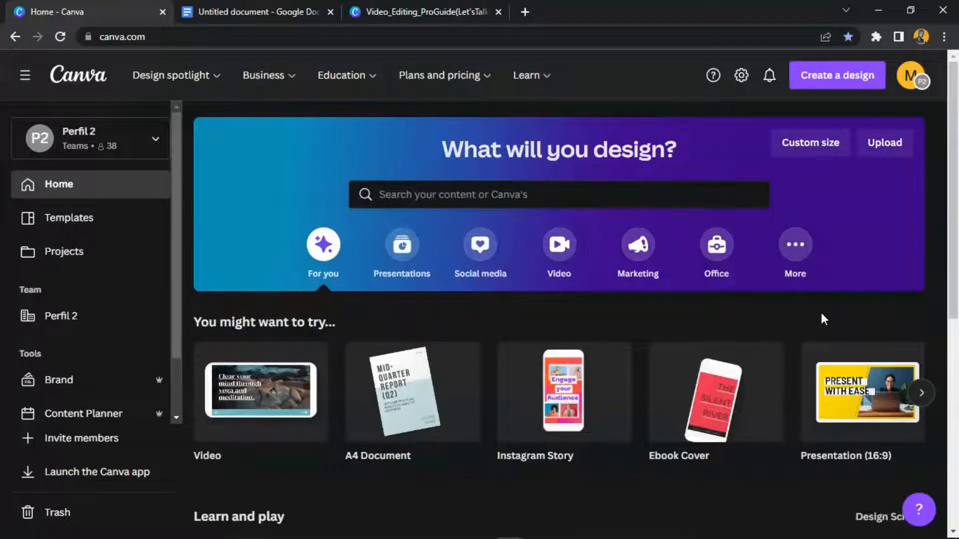
Switch to the Google Docs outline and review the first ebook steps, from getting the text ready to the table of content.
left_click(257, 11)
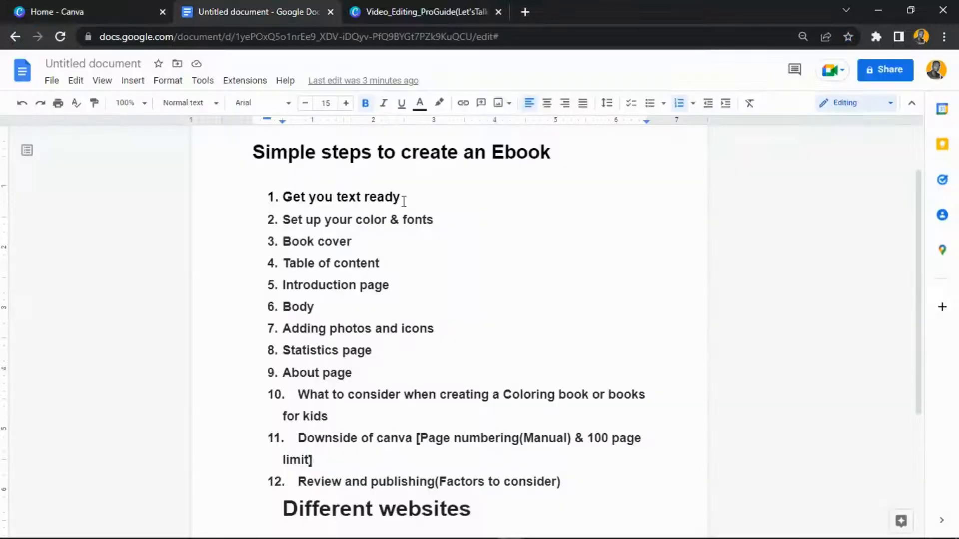
left_click_drag(402, 198, 272, 196)
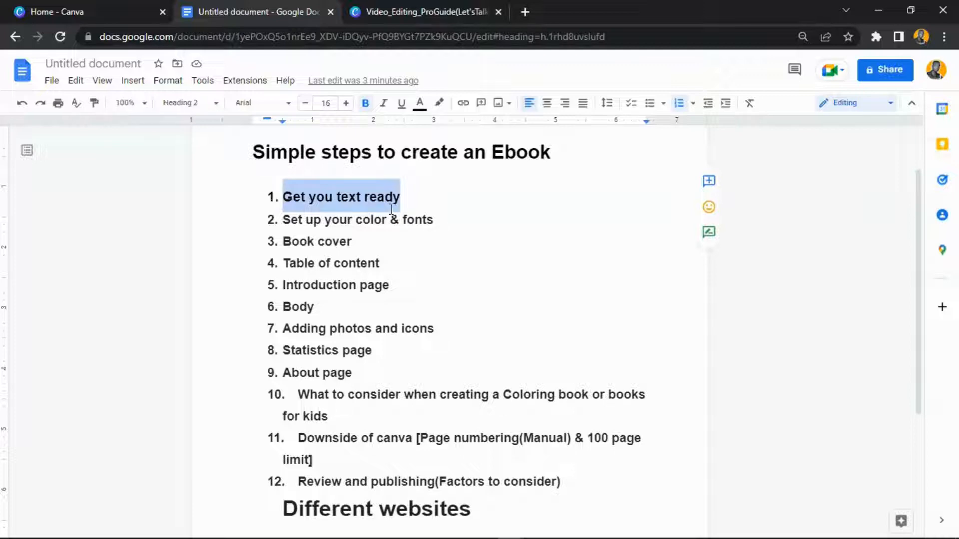
left_click_drag(433, 220, 279, 212)
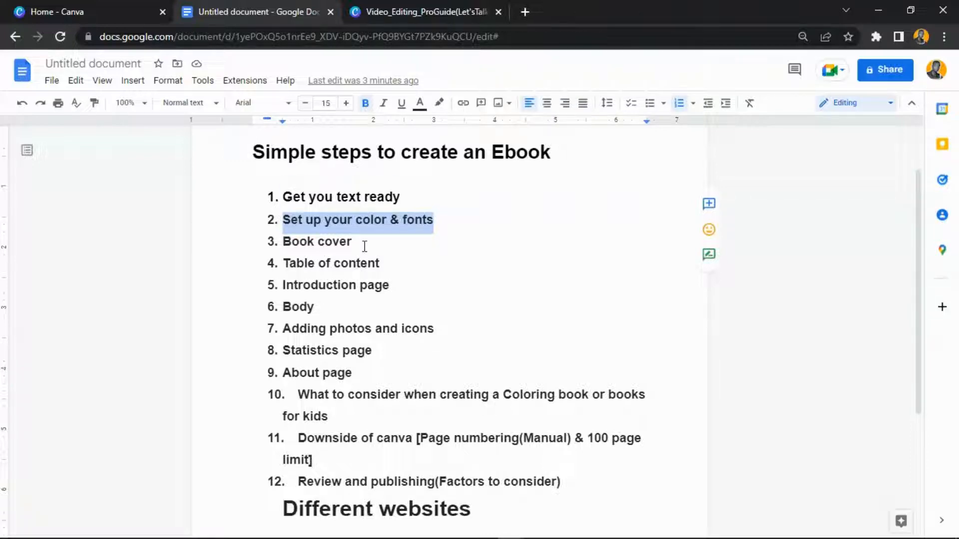
left_click_drag(352, 242, 291, 245)
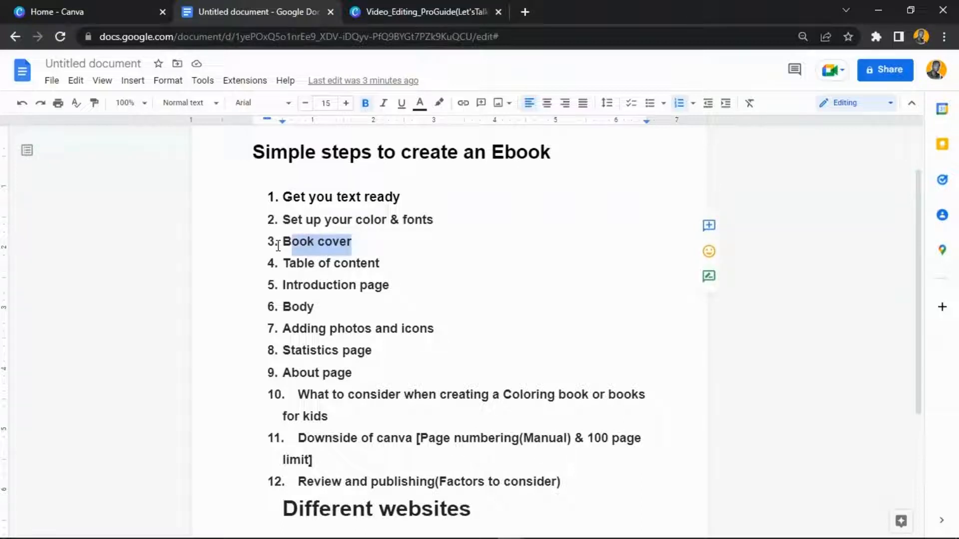
left_click(290, 264)
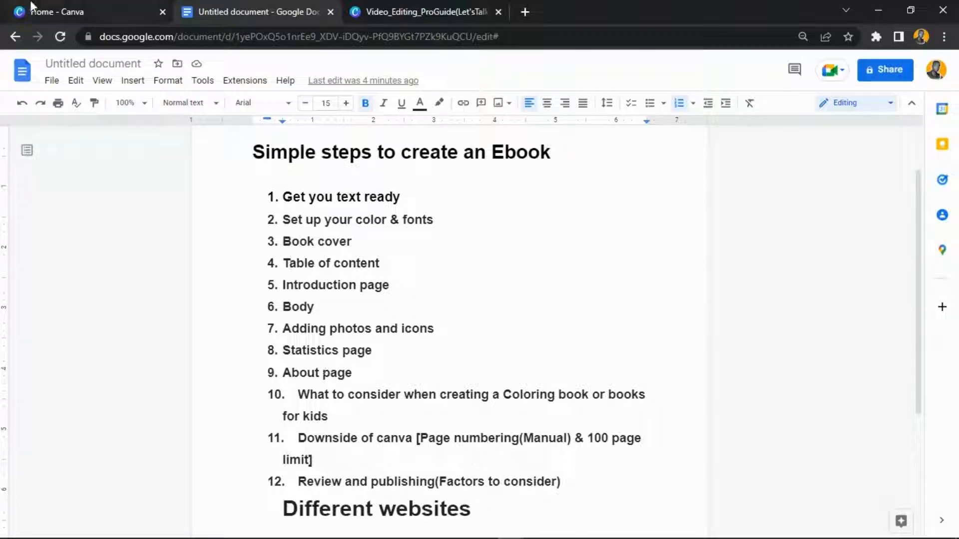
Switch to Canva, create a blank A4 Document design and name it "my new ebook".
left_click(77, 6)
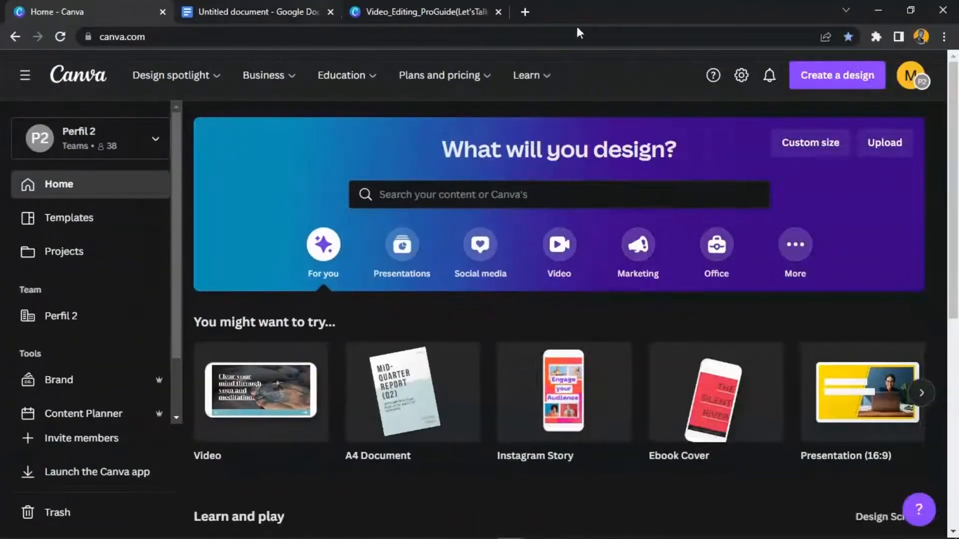
left_click(837, 85)
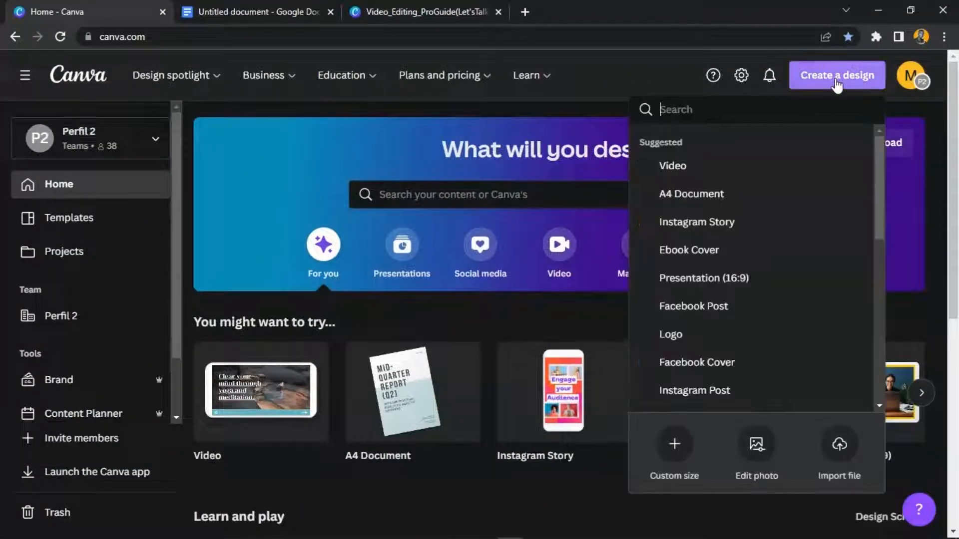
left_click(745, 202)
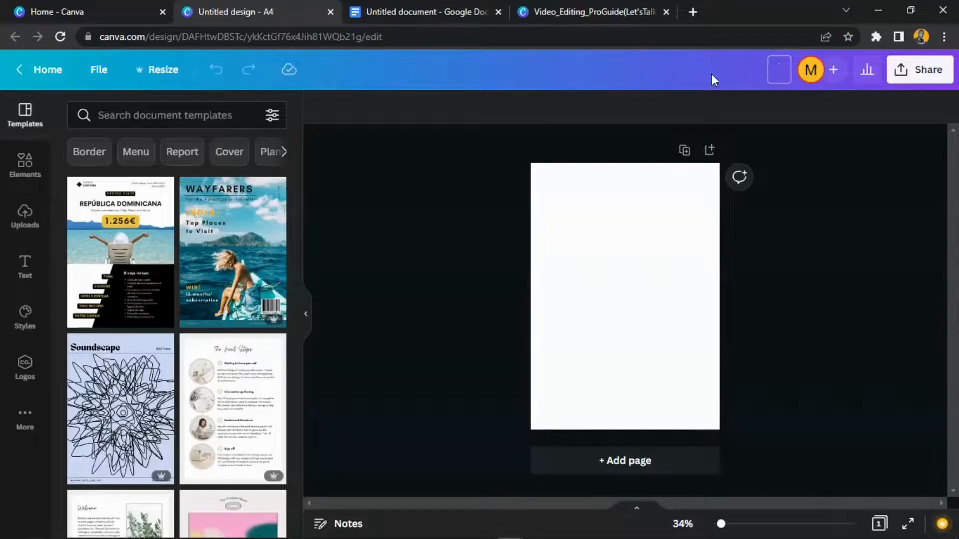
type("my new ebook")
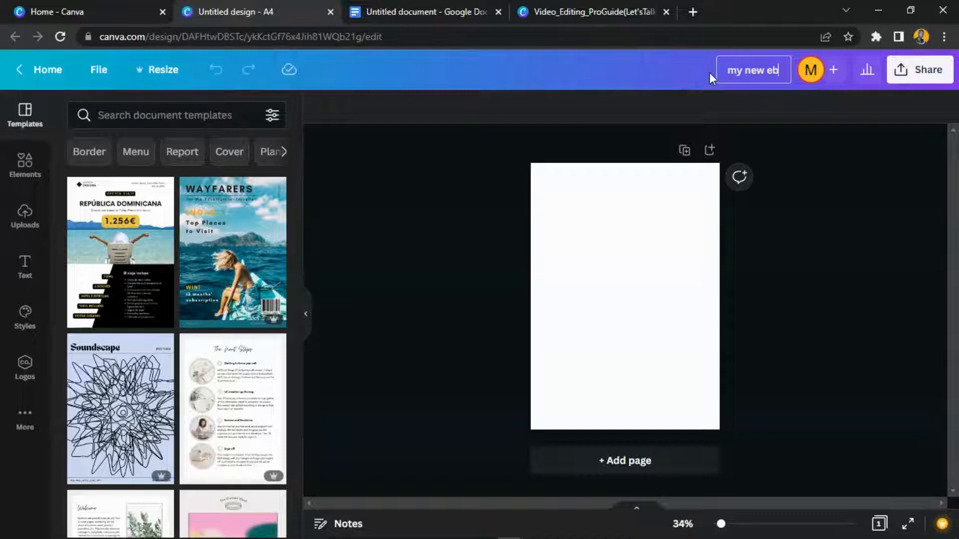
Search the templates for BUSINESS EBOOK and apply the cover page of the Blue Business Guide Ebook.
left_click(222, 106)
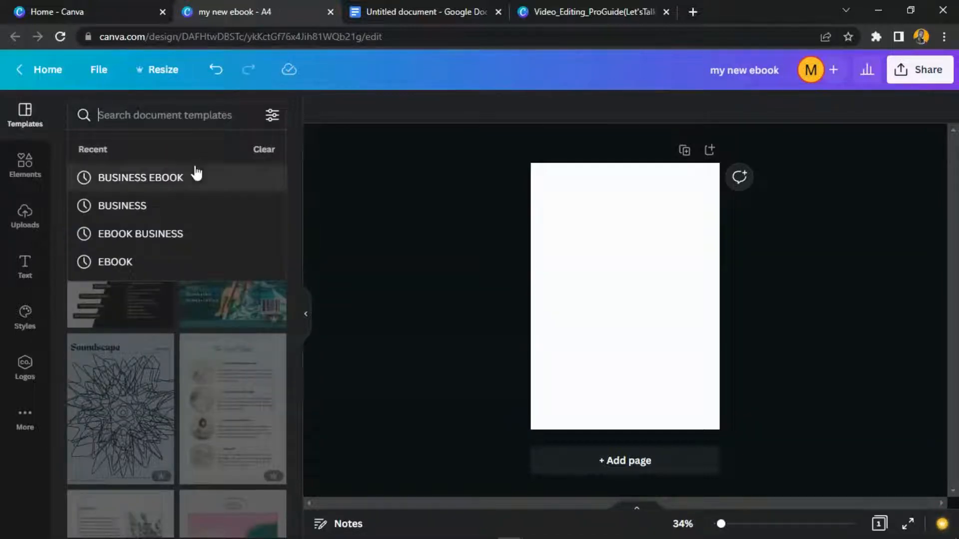
left_click(196, 177)
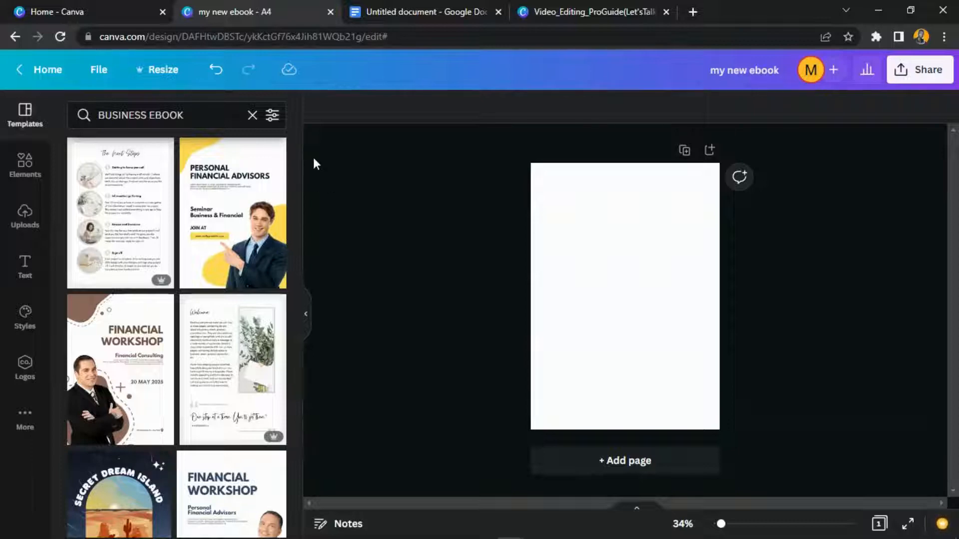
scroll(208, 331, "down", 5)
left_click(227, 278)
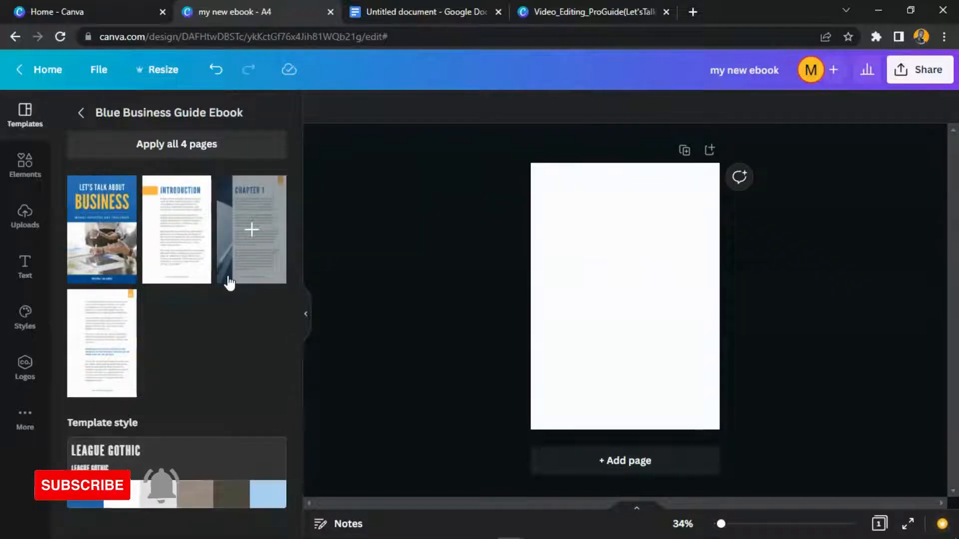
left_click(109, 243)
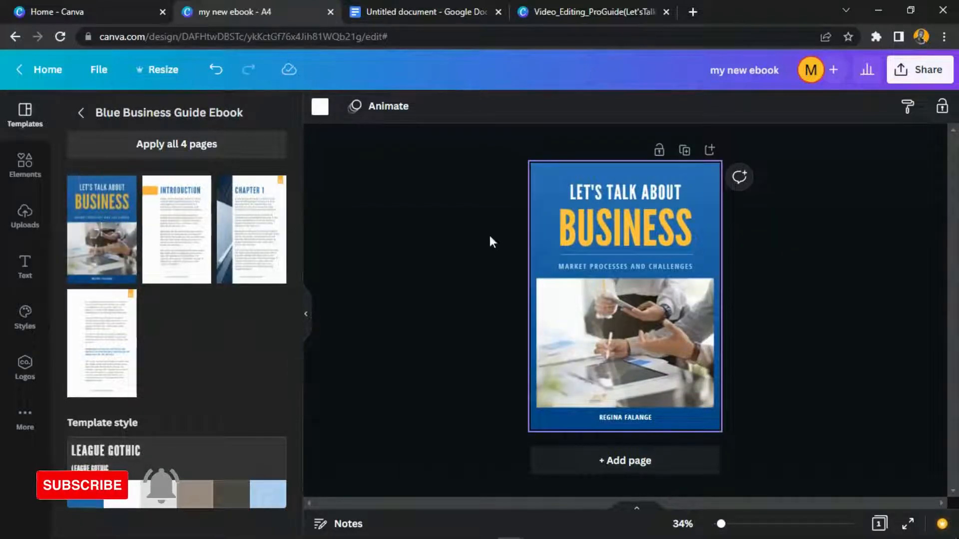
Replace the cover's upper title line "LET'S TALK ABOUT" with "GRAPHIC DESIGN".
left_click(629, 187)
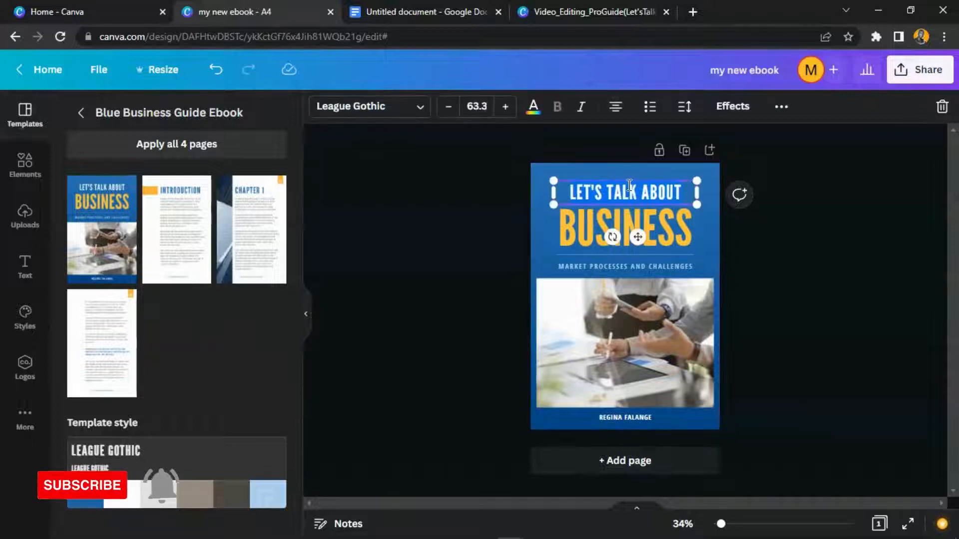
type("GRA")
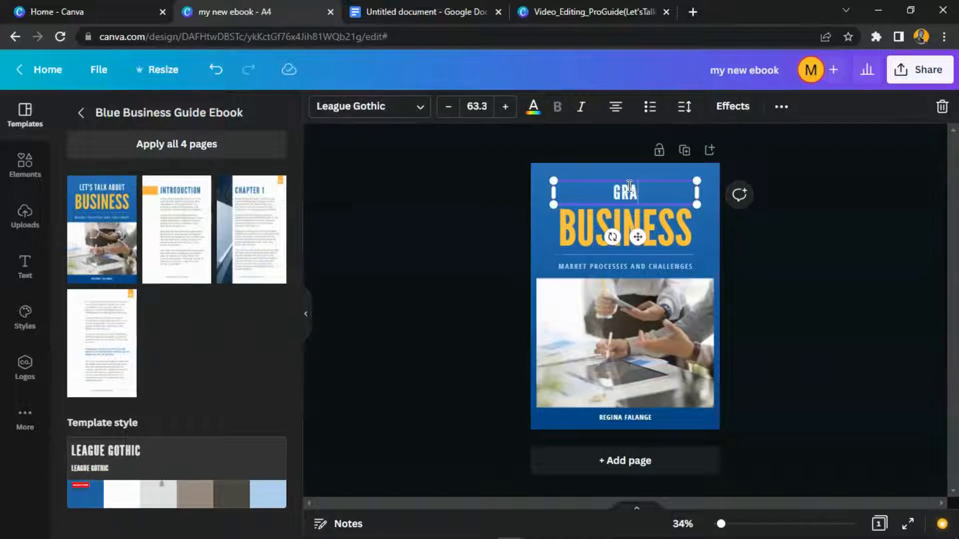
type("PHIC")
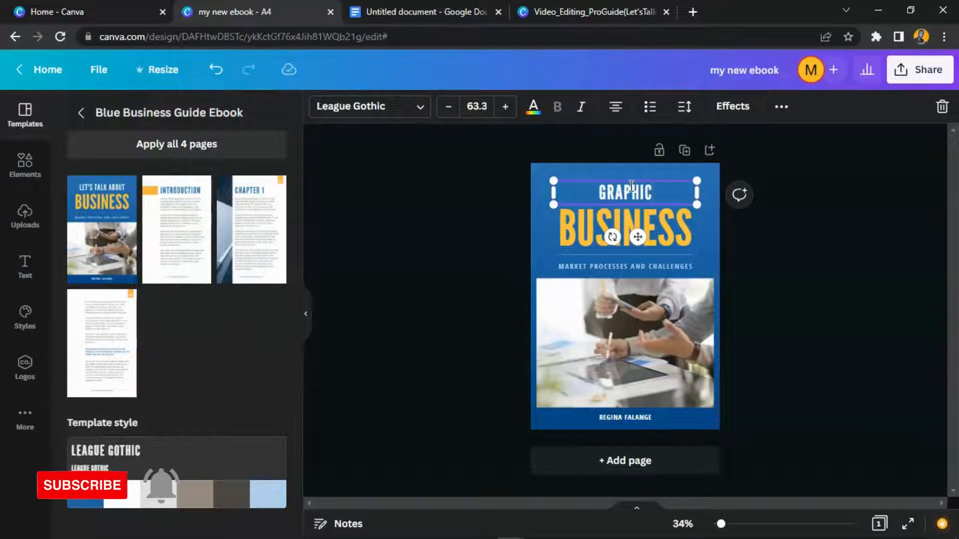
type(" DESIGN")
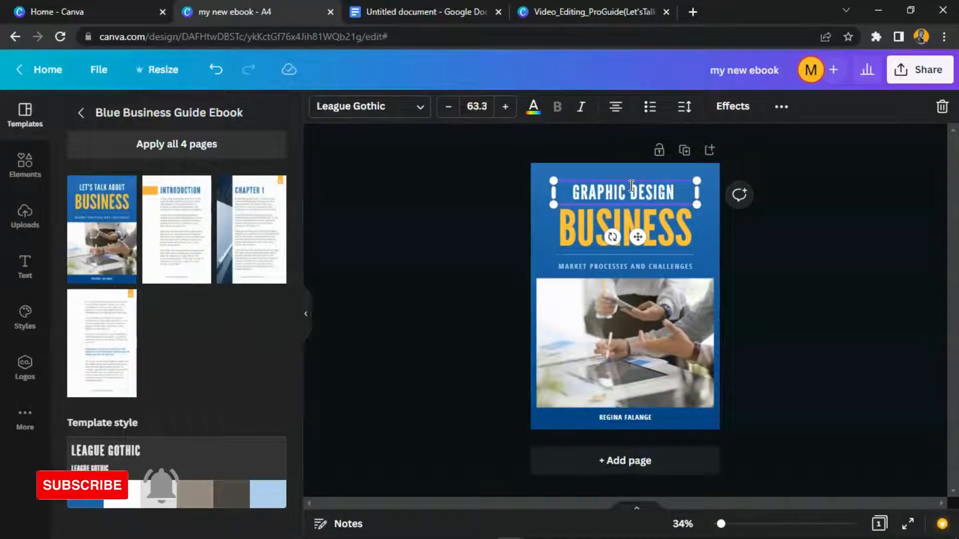
key("BackSpace")
Replace the large yellow cover title with "PROGUIDE".
left_click(649, 227)
double_click(651, 228)
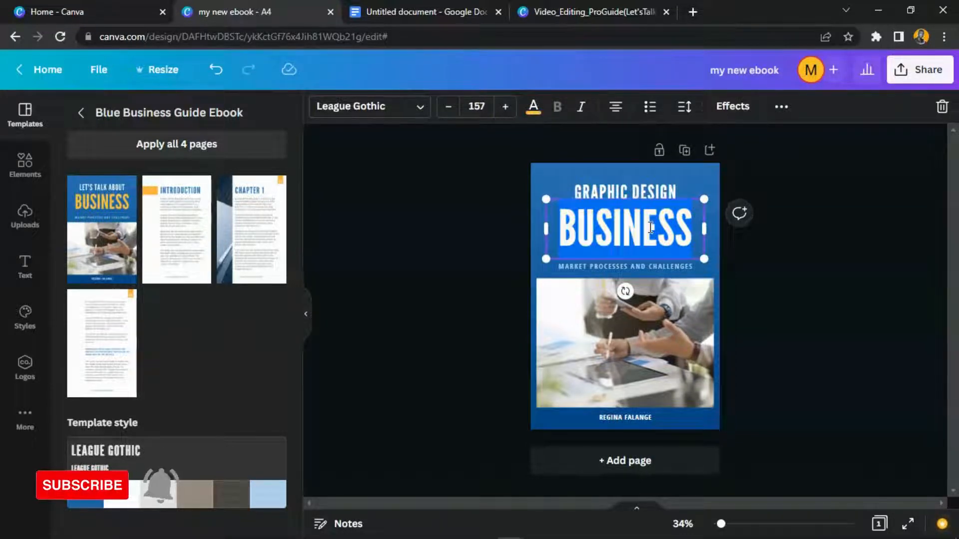
type("PROGUIDE")
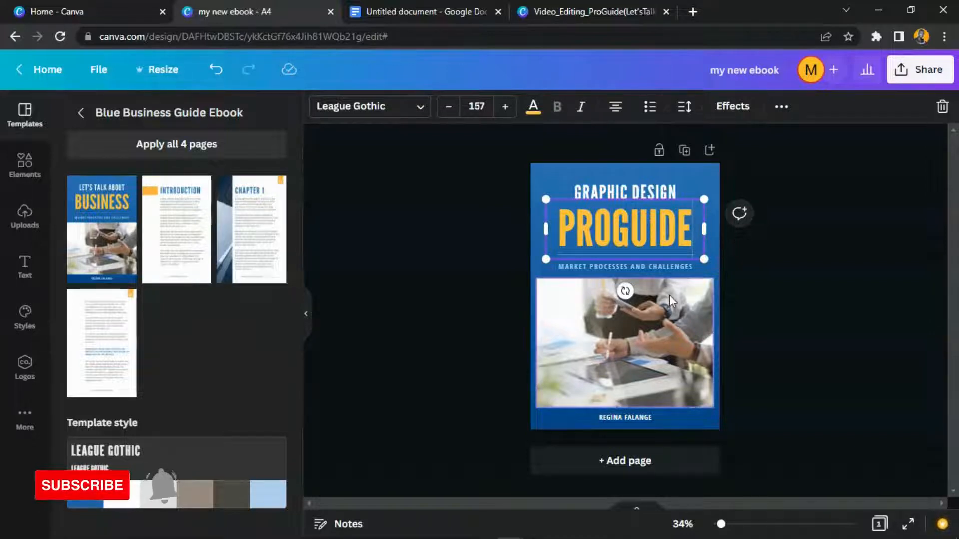
Delete the business meeting photo from the cover.
left_click(650, 296)
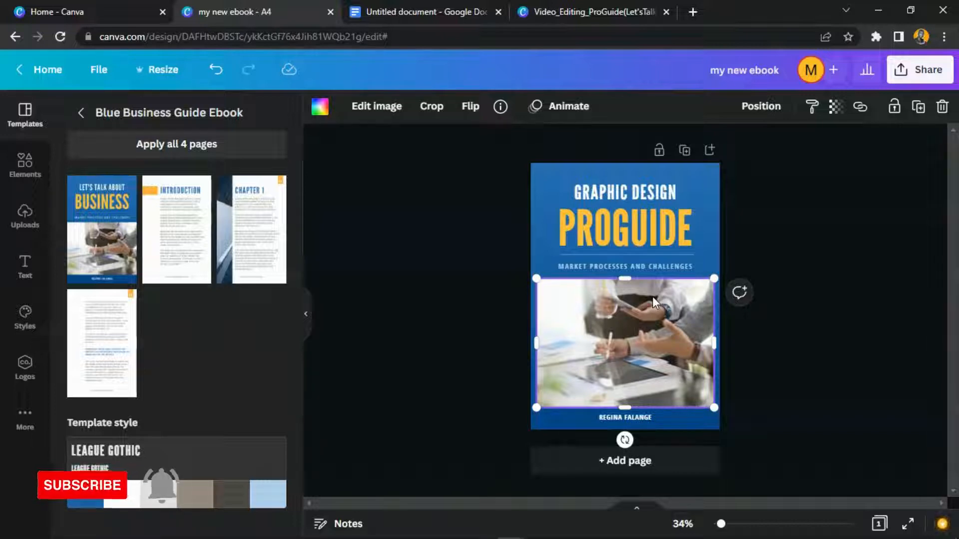
key("Delete")
key("Delete")
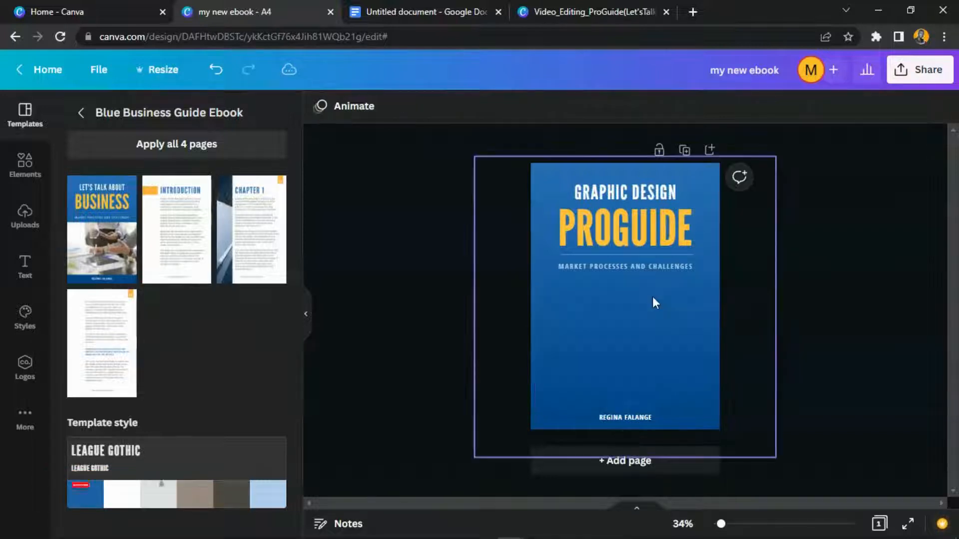
Replace the cover subtitle with "LEARN AND MAKE THE PROCESS FUN".
left_click(655, 257)
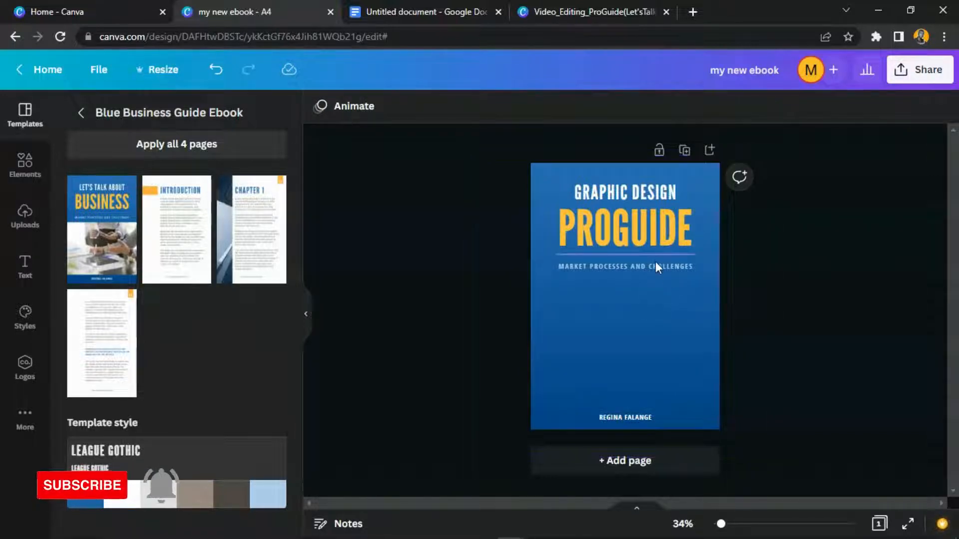
left_click(654, 268)
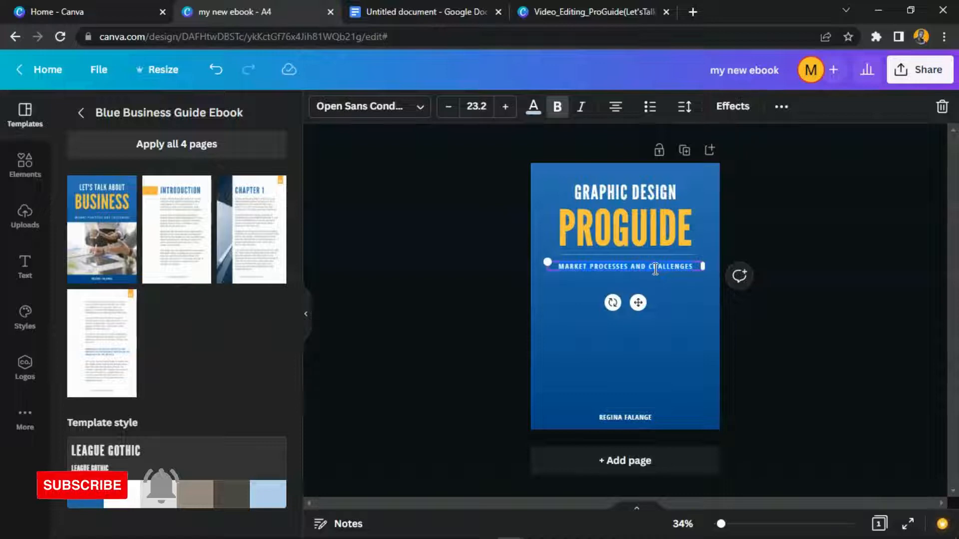
key("BackSpace")
type("LEARN")
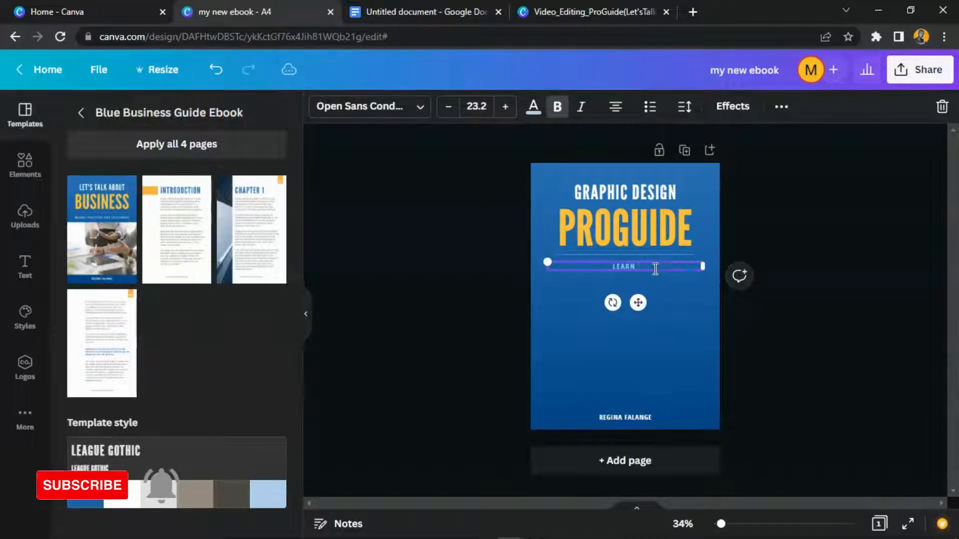
type(" AND MAKE THE")
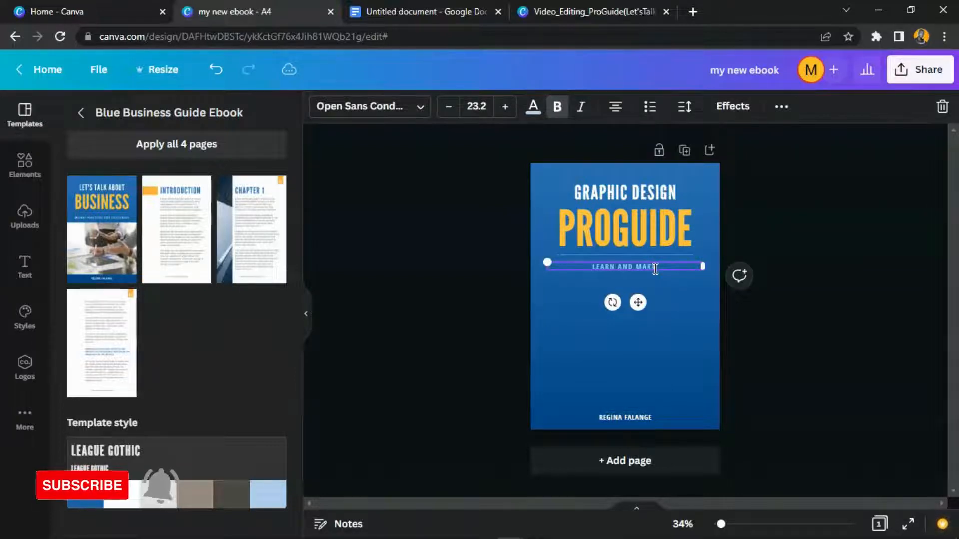
type(" PROCESS")
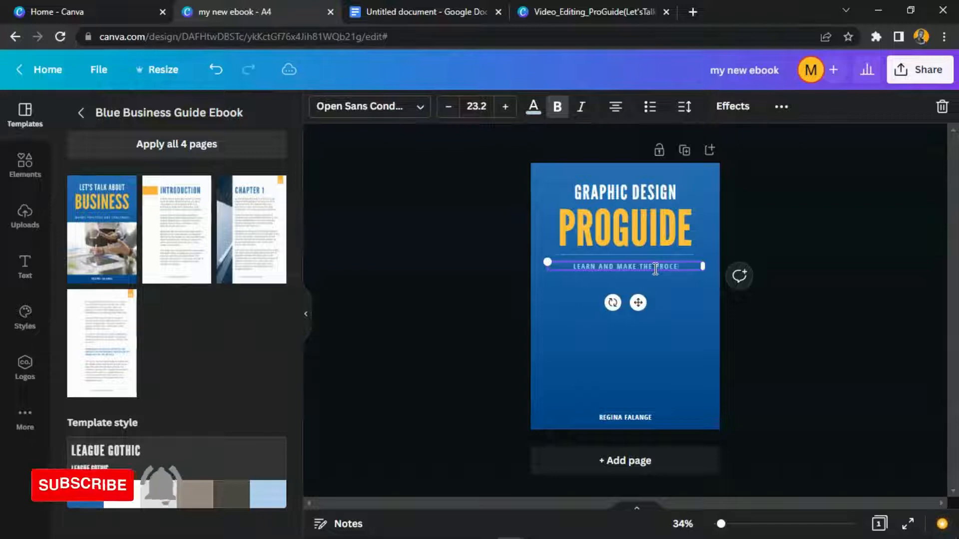
type("N.")
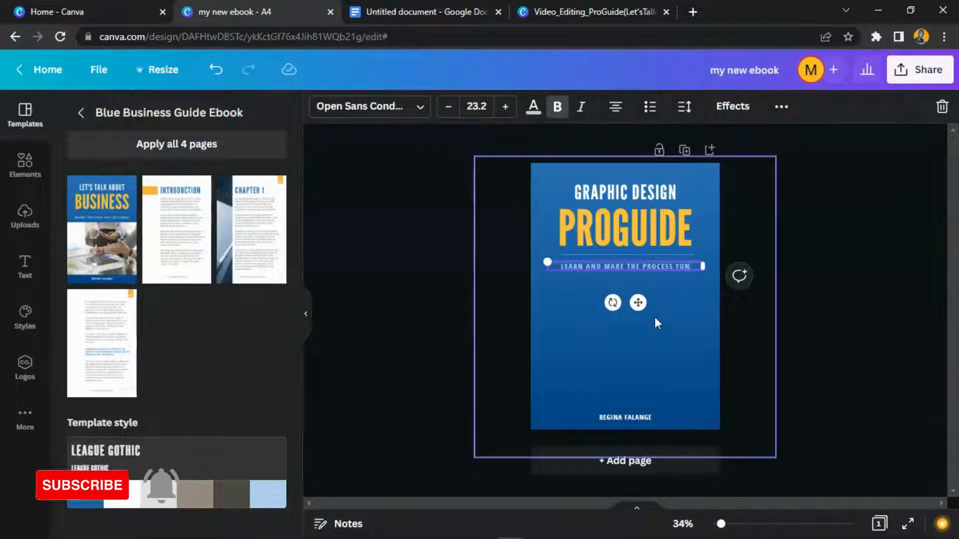
left_click(654, 316)
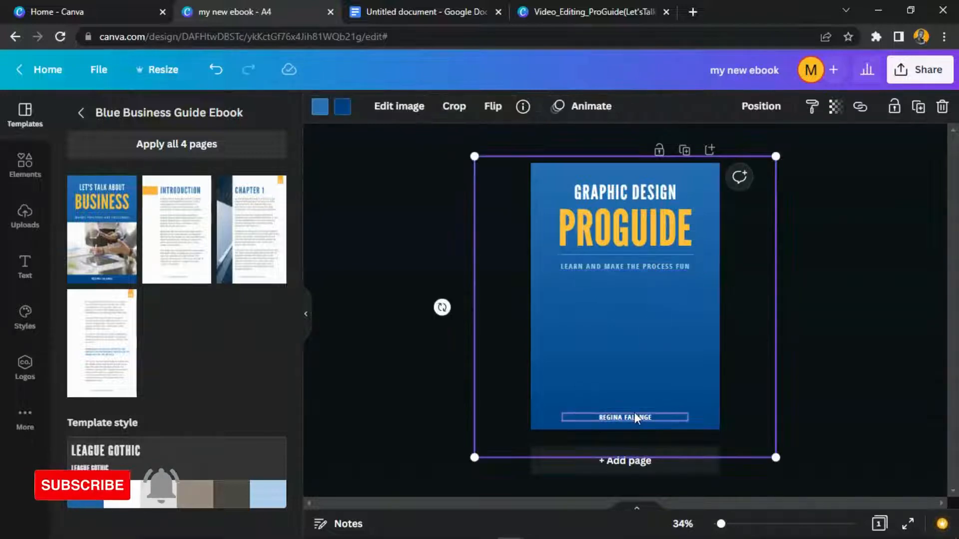
Replace the author name at the foot of the cover with "DOUBLETIKK".
left_click(634, 414)
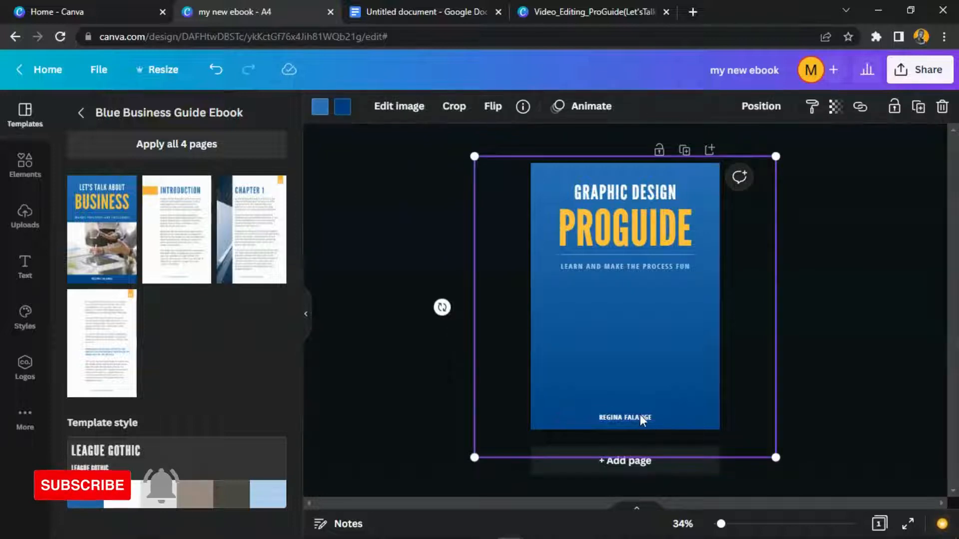
left_click(640, 414)
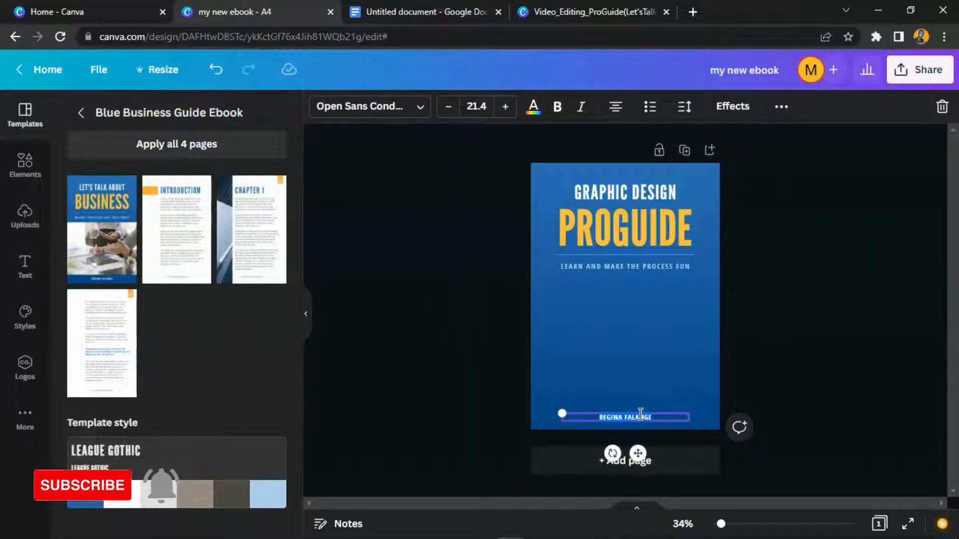
key("ctrl+a")
type("DOUBLETI")
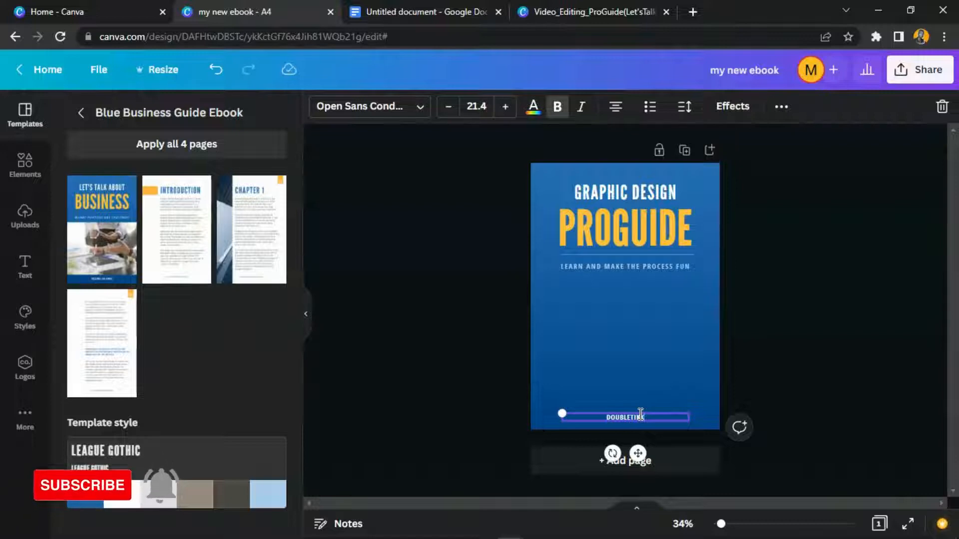
left_click(868, 307)
left_click(691, 329)
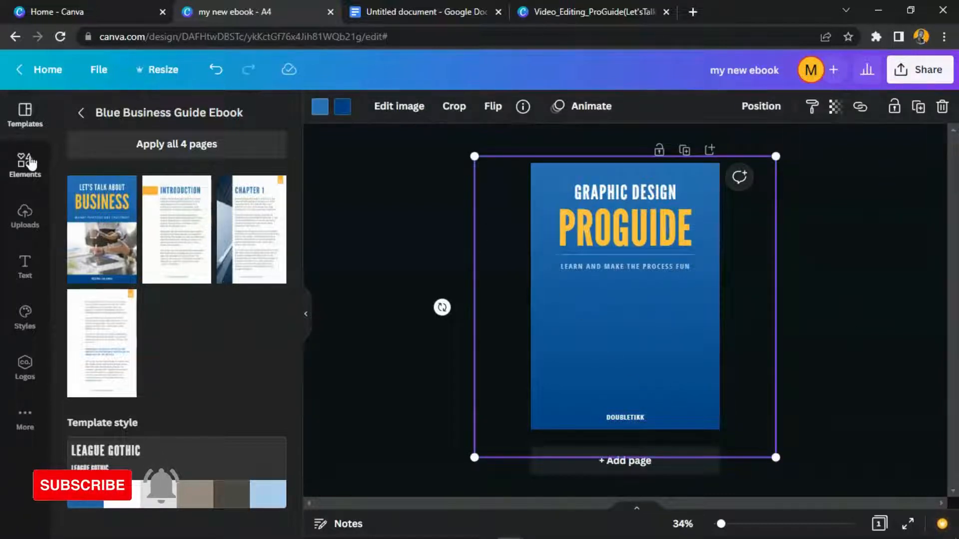
Search the elements library for "camera 3d".
left_click(30, 162)
left_click(199, 116)
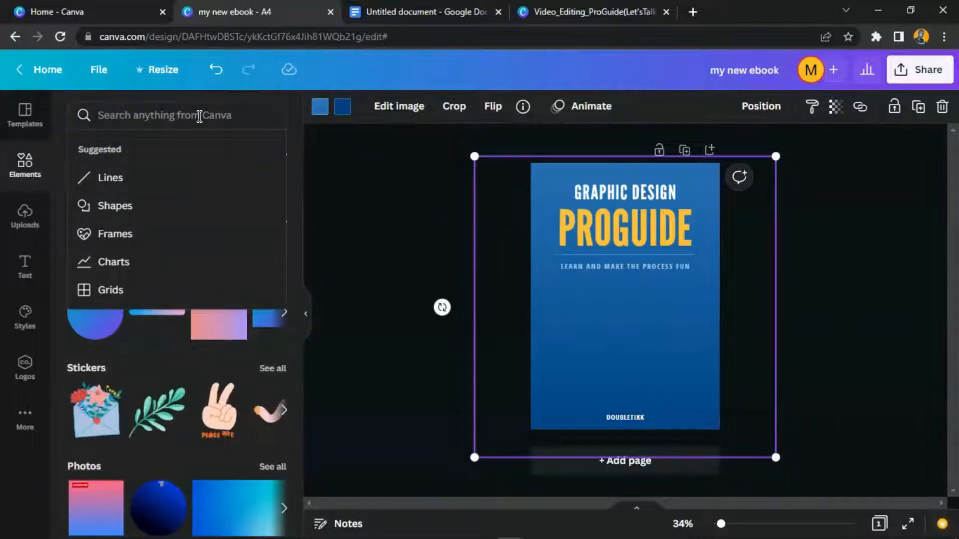
type("ca")
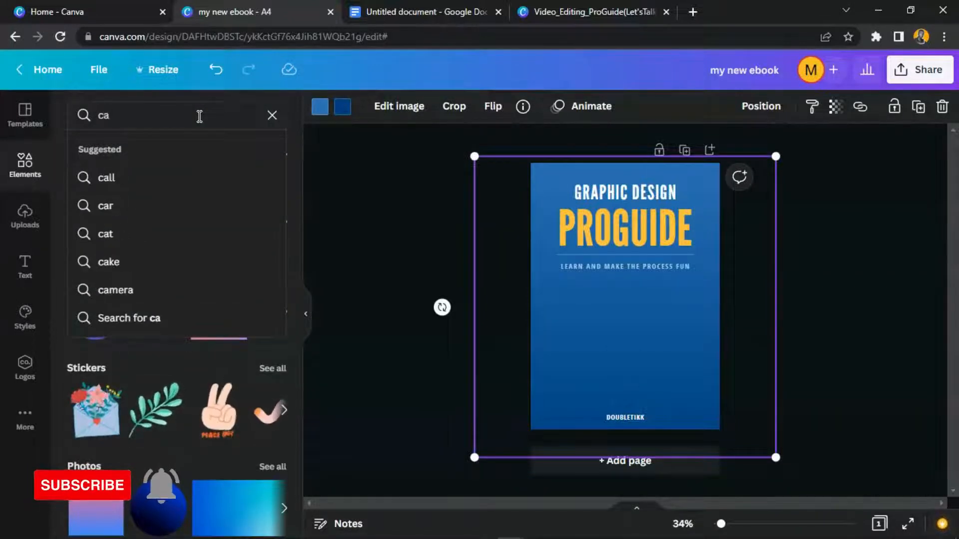
type("mer")
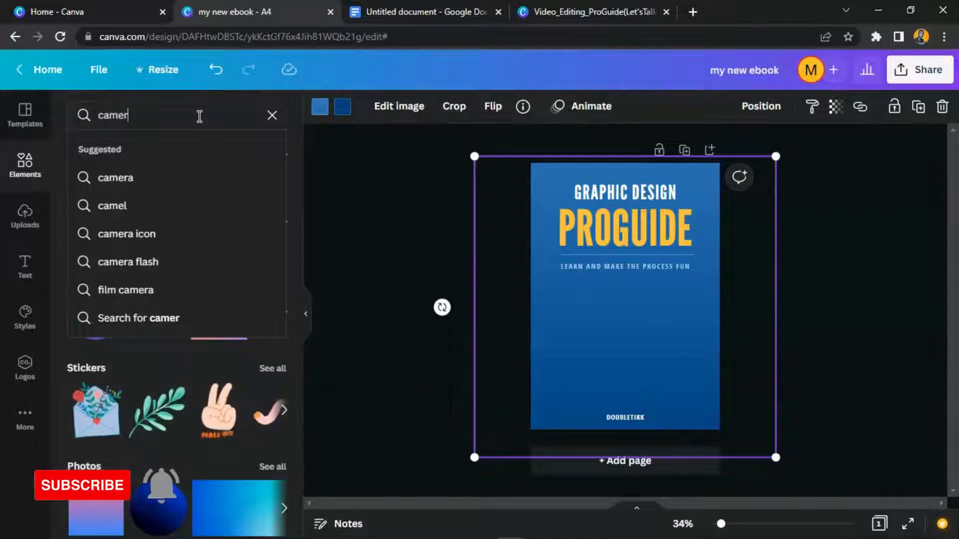
type("a 3d")
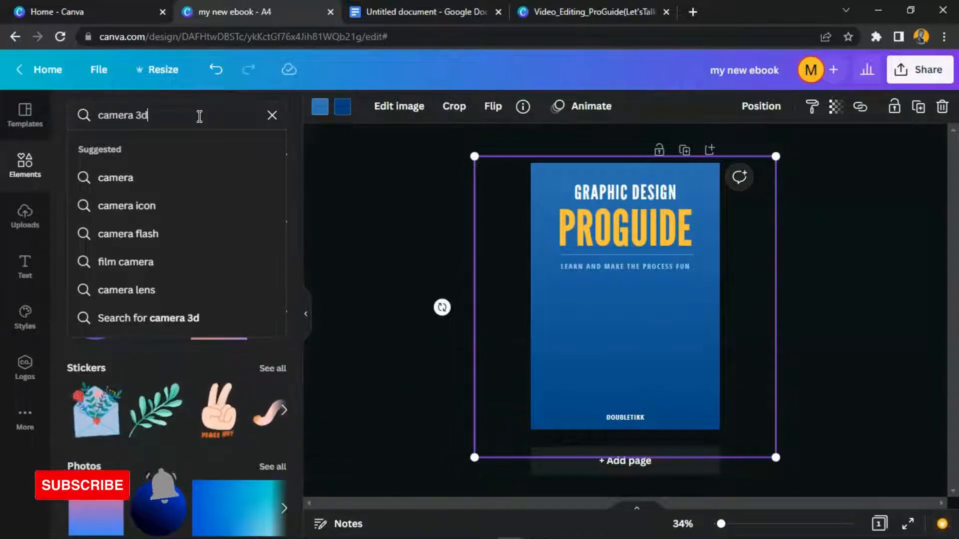
key("Return")
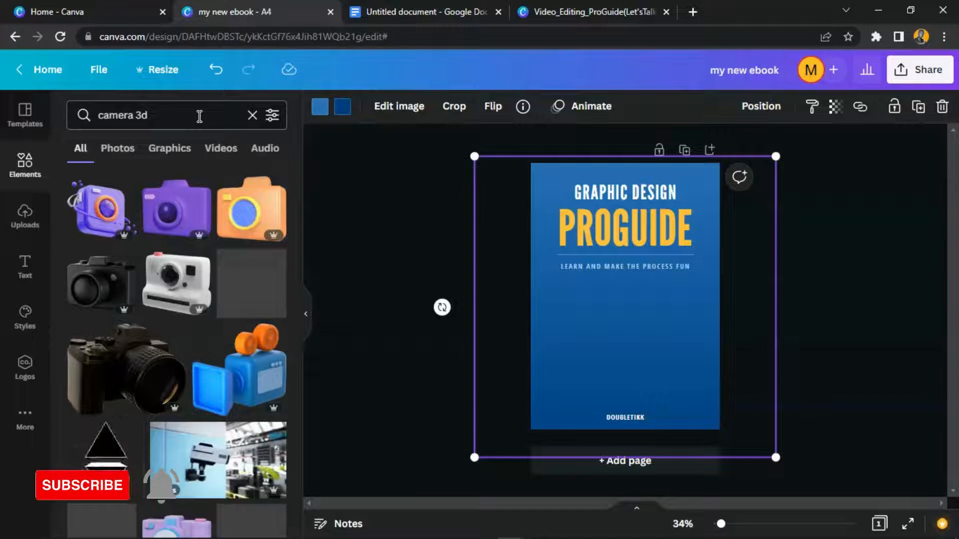
Add the tilted dark grey 3D camera to the cover, shrink it and centre it between the subtitle and author name.
scroll(195, 318, "down", 4)
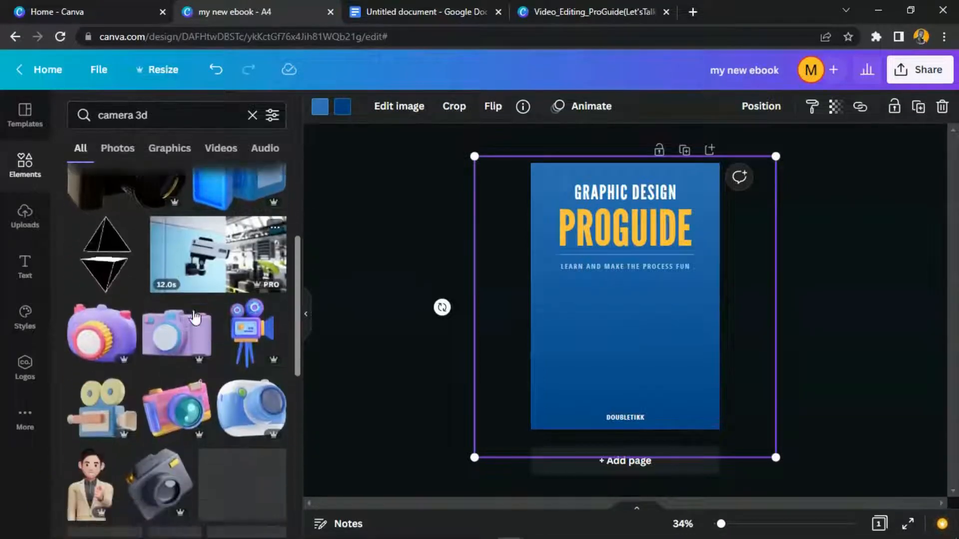
scroll(194, 318, "down", 3)
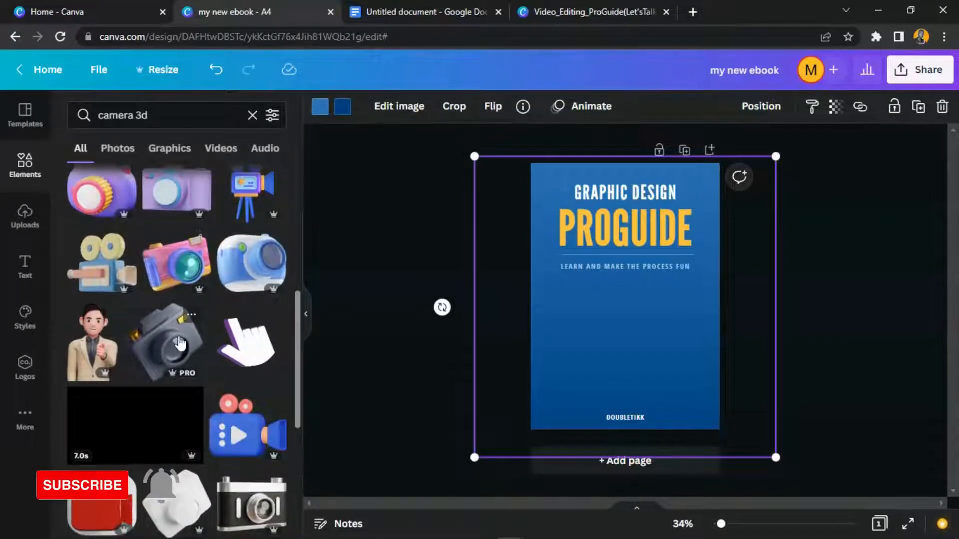
left_click(180, 343)
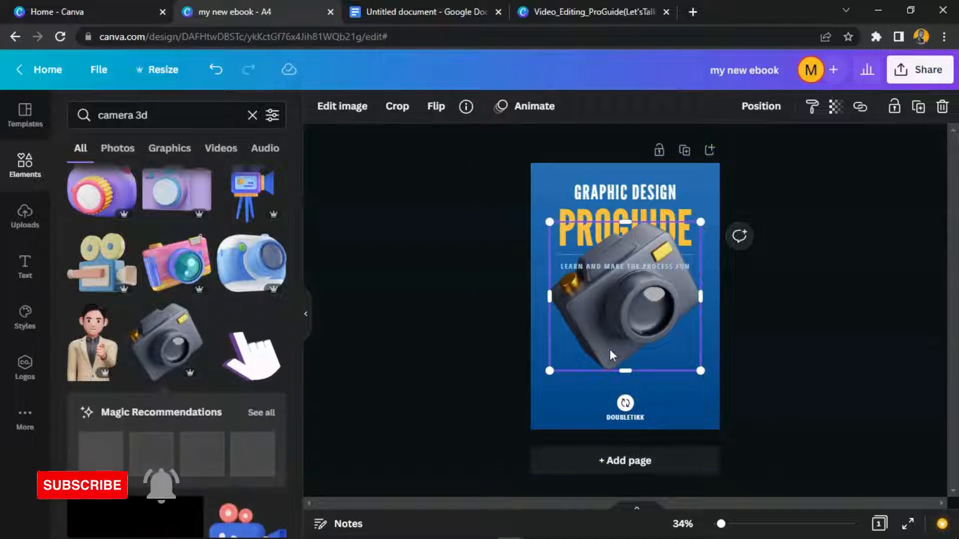
left_click_drag(609, 349, 614, 375)
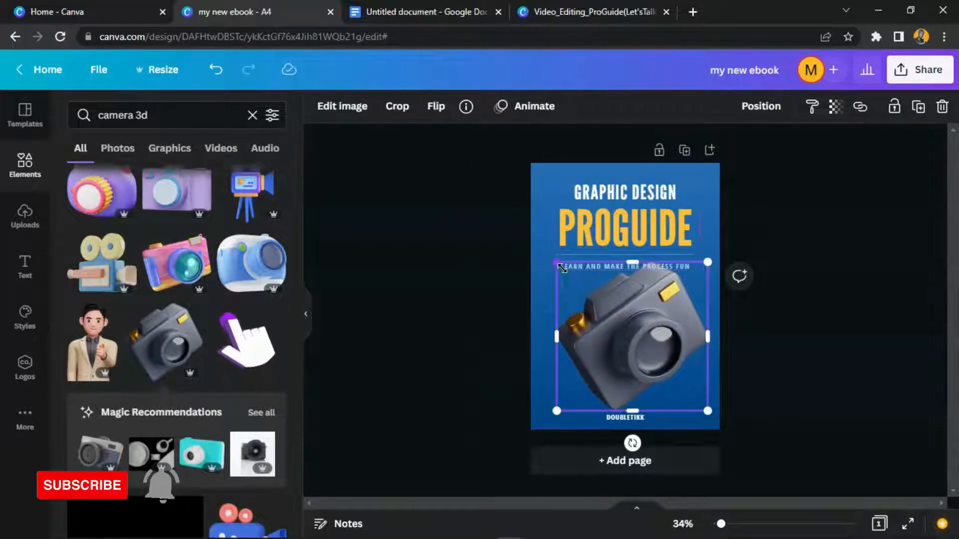
left_click_drag(557, 258, 574, 291)
left_click_drag(638, 334, 627, 330)
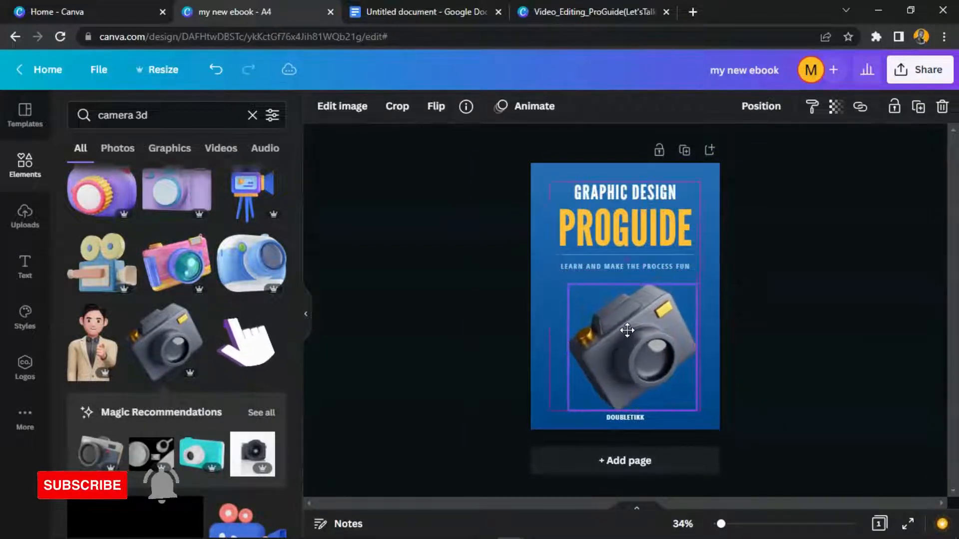
left_click(715, 301)
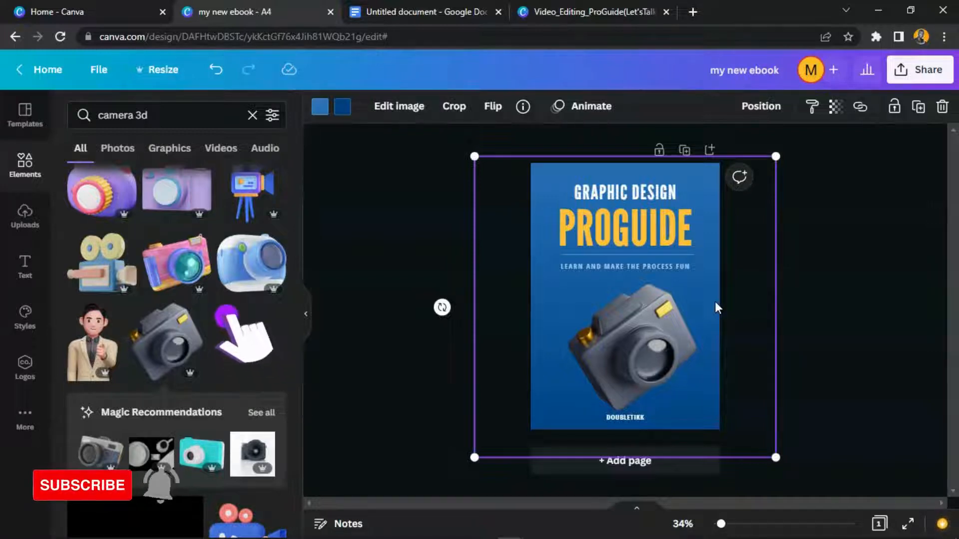
Add two blank pages after the cover and bring up the Blue Business Guide Ebook template layouts.
left_click(663, 464)
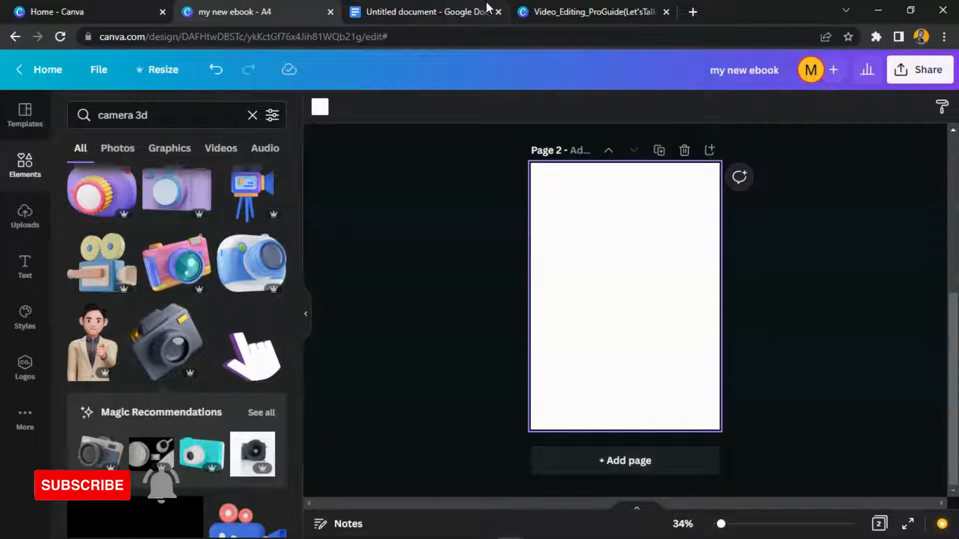
left_click(635, 460)
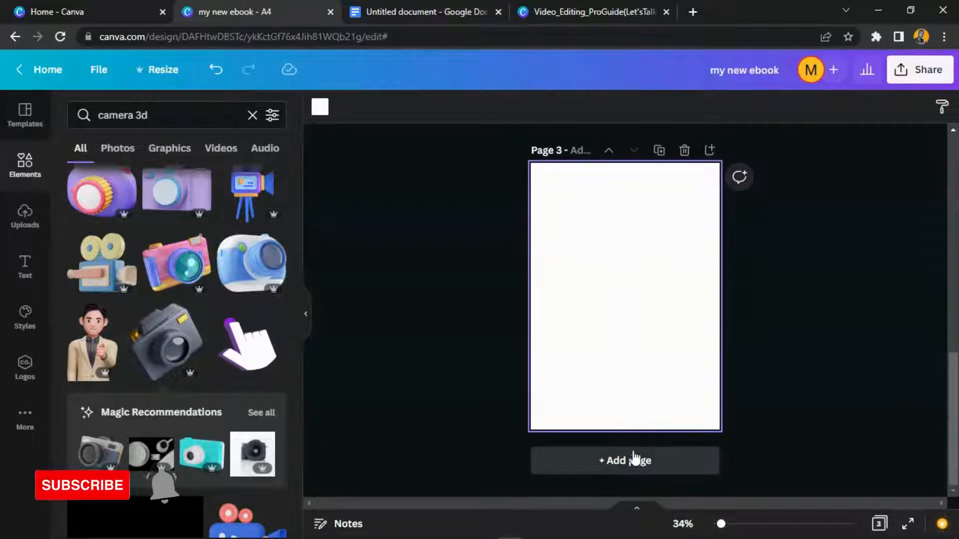
left_click(26, 220)
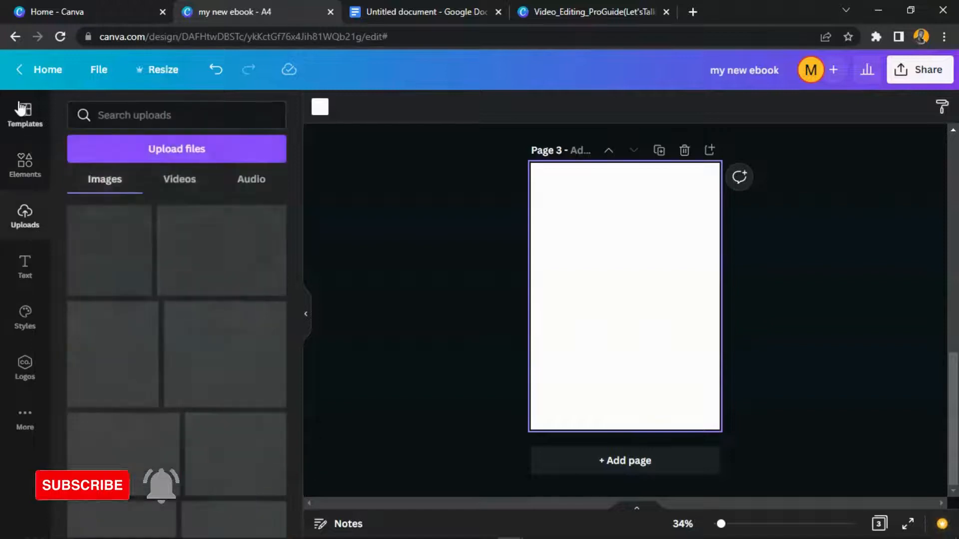
left_click(20, 111)
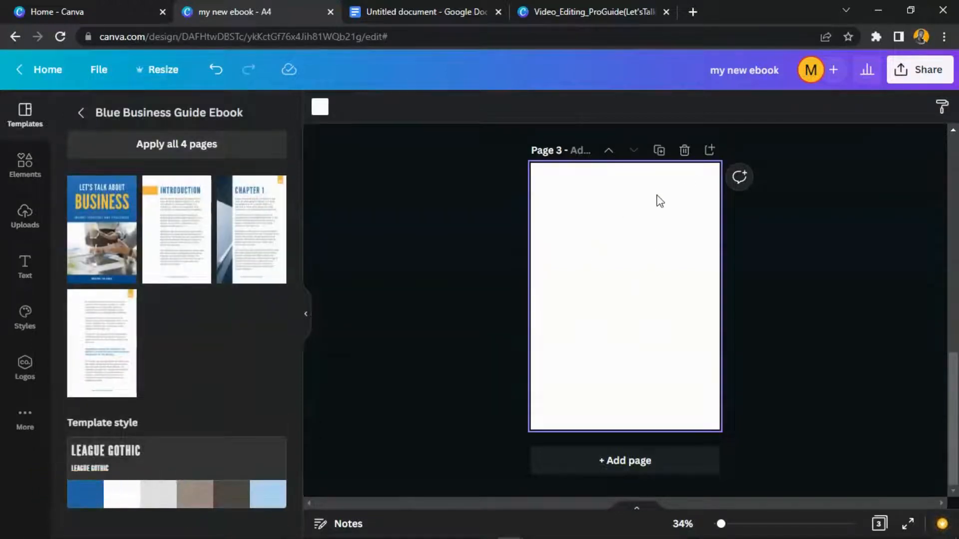
Check the ebook section order in the Google Docs outline, then return to Canva and apply the Introduction layout to page 3.
left_click(407, 6)
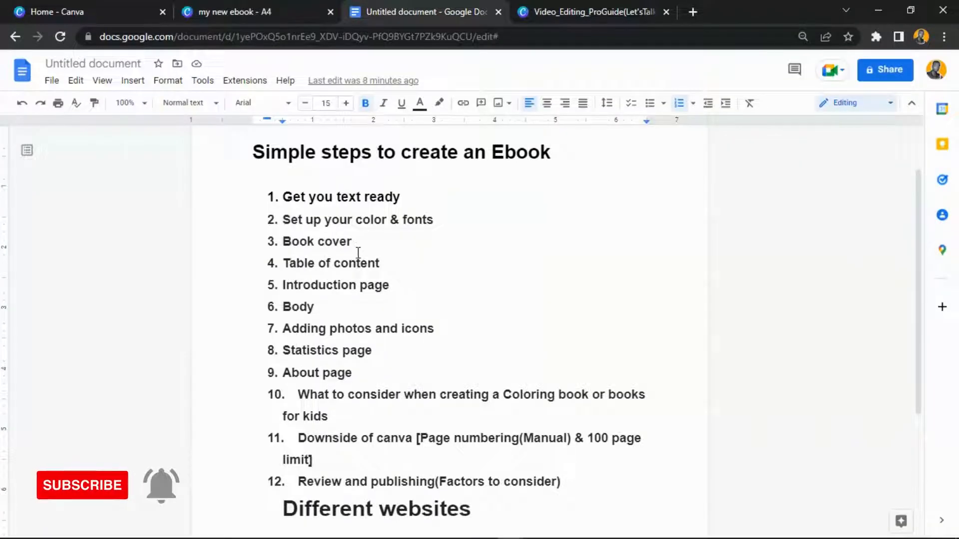
left_click_drag(341, 260, 346, 312)
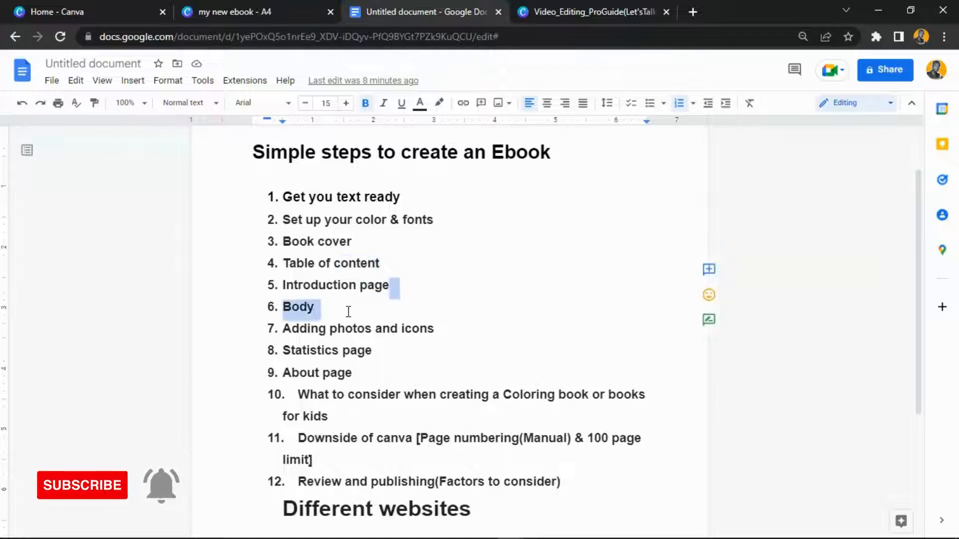
left_click(265, 7)
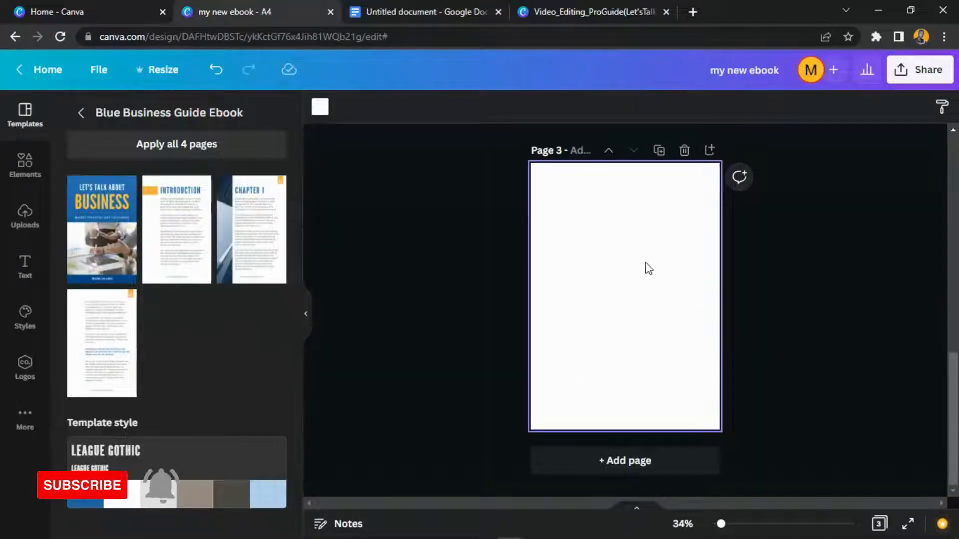
left_click(166, 223)
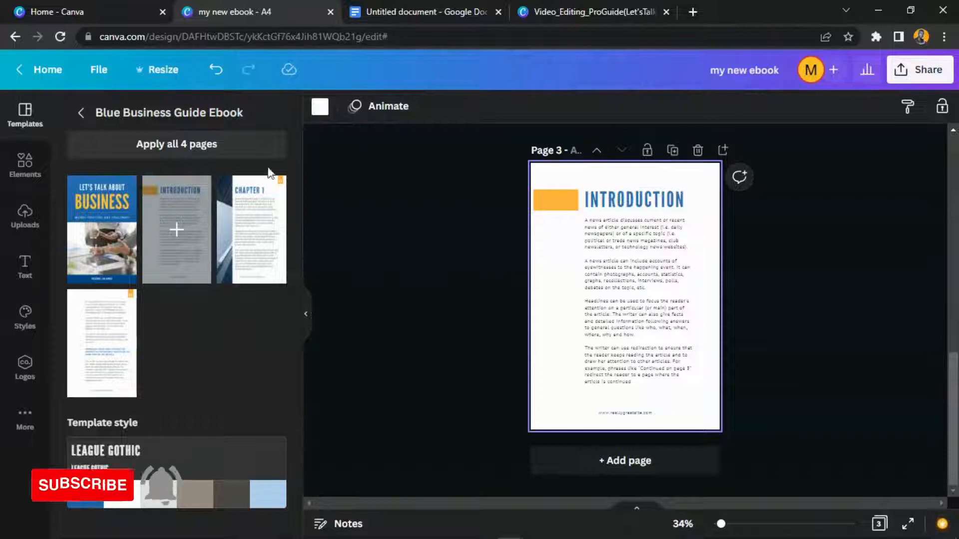
Try widening the introduction body text box towards the page's left margin, and undo the change.
left_click(606, 249)
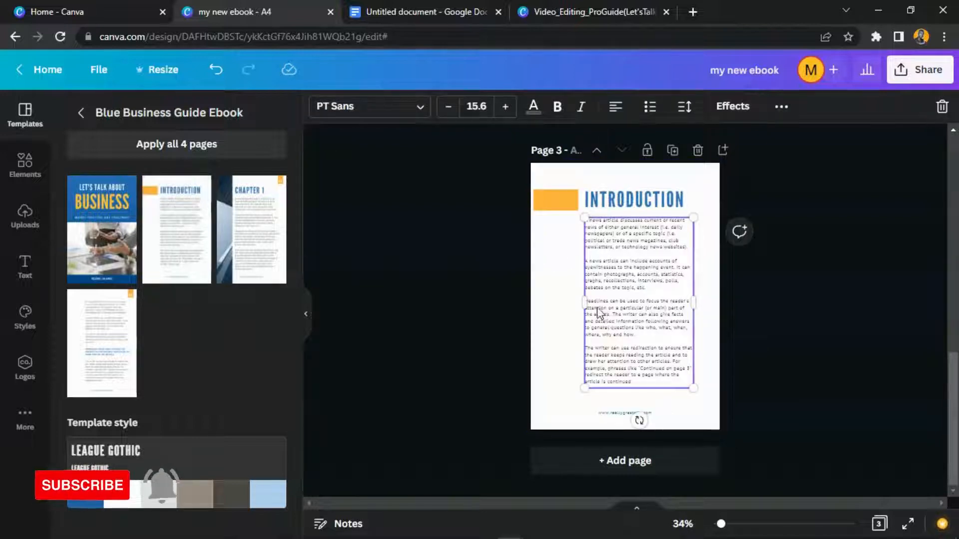
left_click_drag(581, 300, 549, 285)
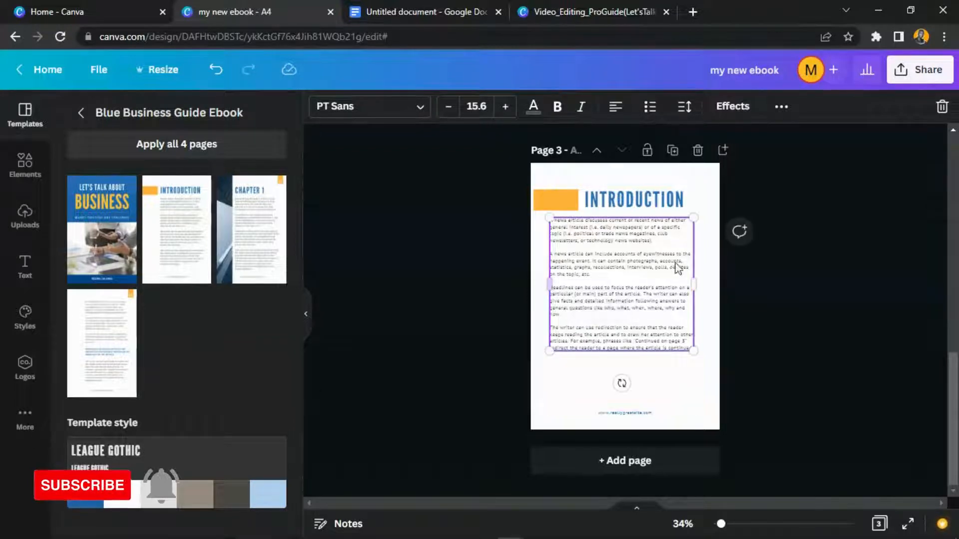
left_click_drag(698, 284, 702, 284)
left_click(831, 227)
left_click(637, 236)
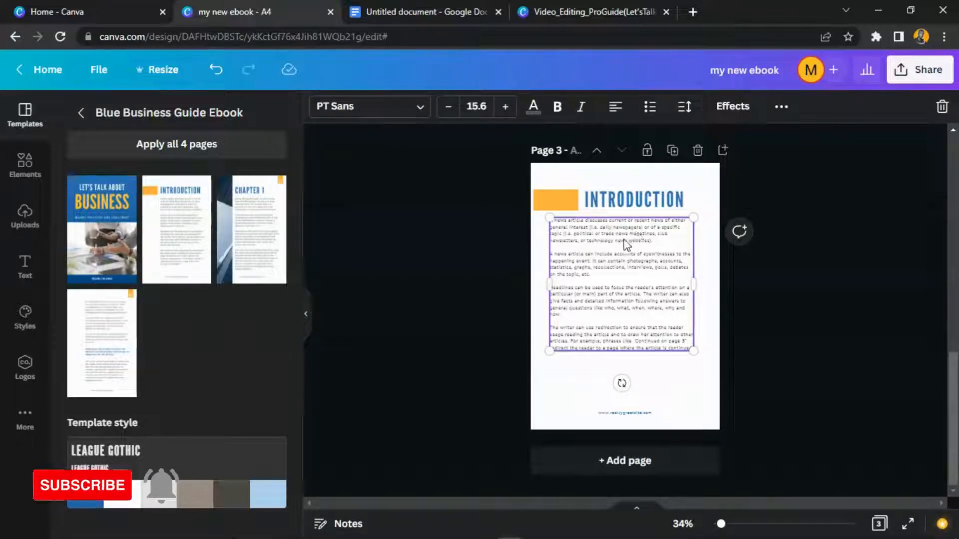
left_click(606, 250)
left_click(604, 249)
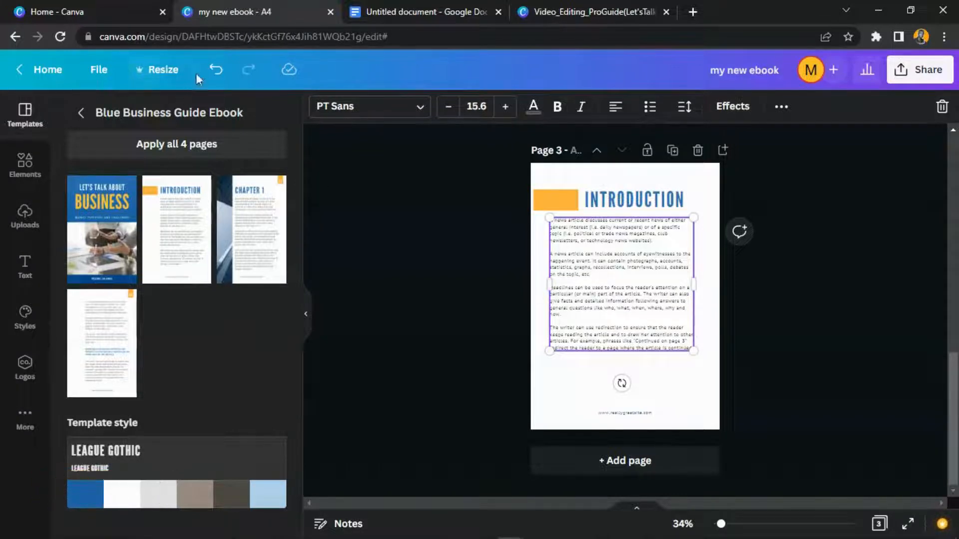
left_click(215, 73)
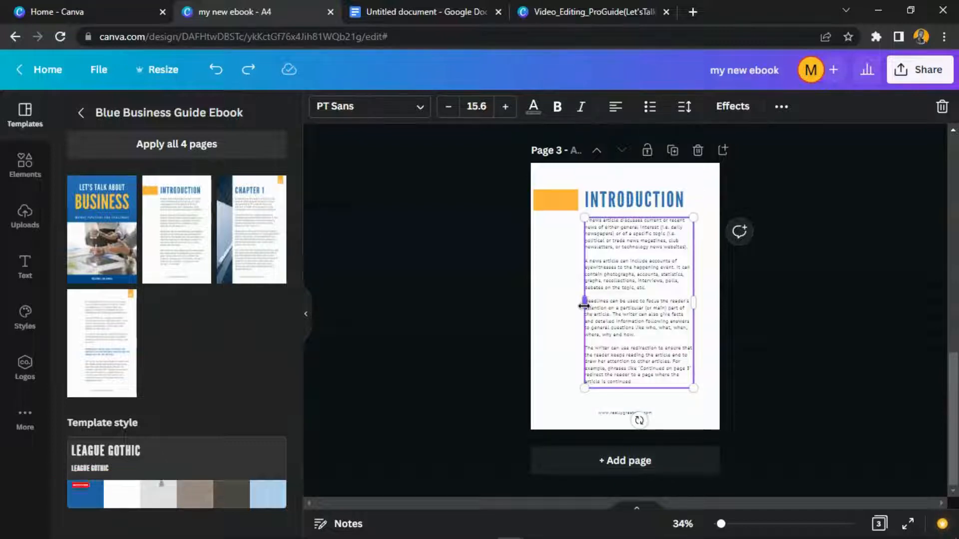
Widen the introduction body text box on both sides so it spans page 3 between equal margins.
left_click_drag(583, 306, 549, 303)
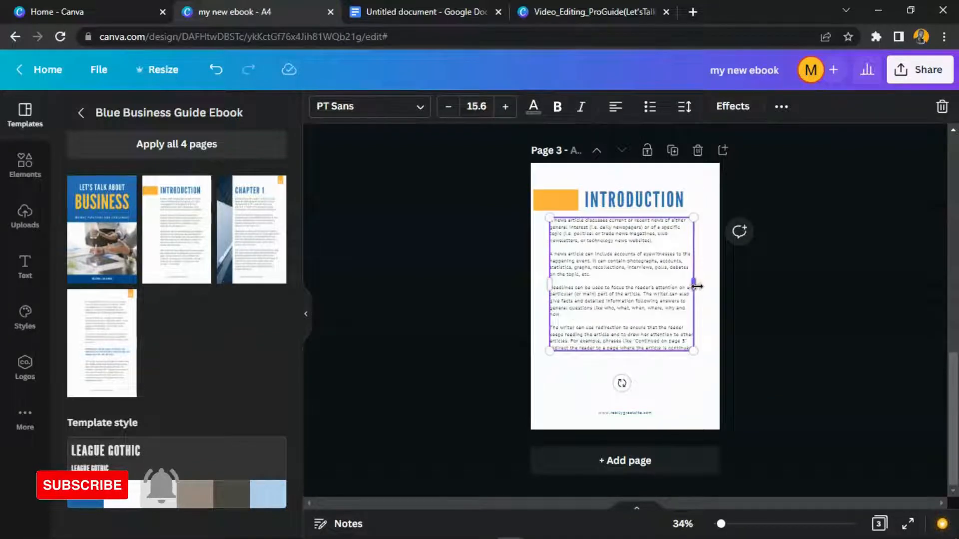
left_click_drag(697, 286, 701, 285)
left_click(844, 240)
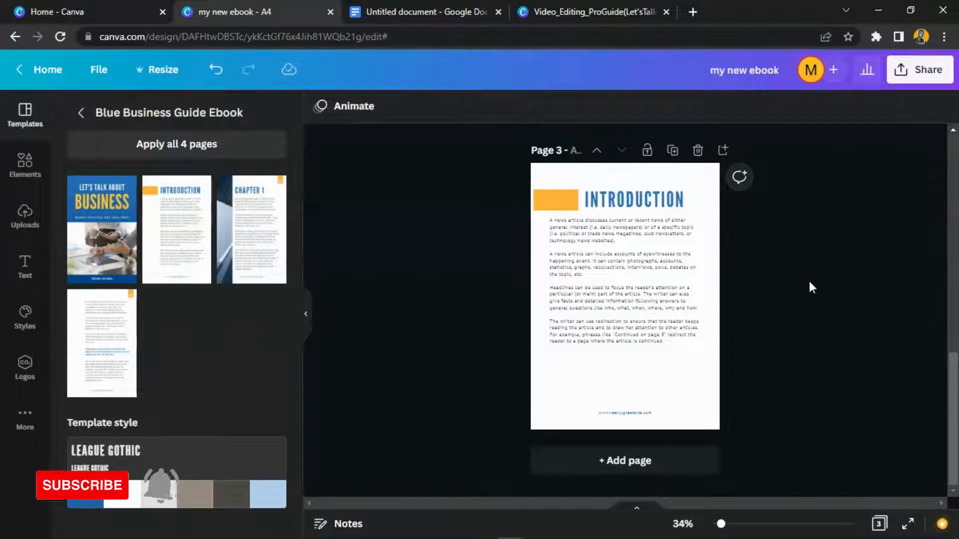
Add page 4 after the introduction and apply the Chapter 1 template layout to it.
left_click(663, 288)
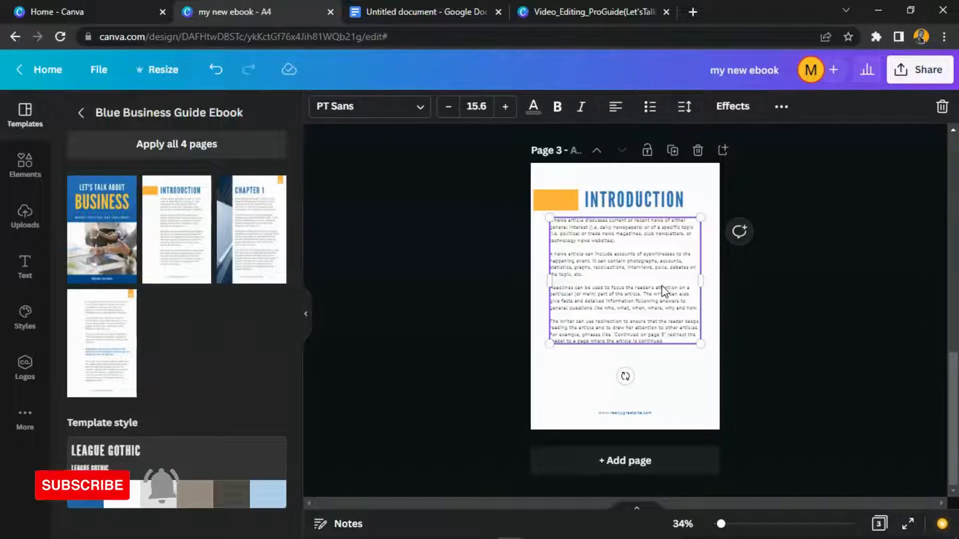
left_click(680, 470)
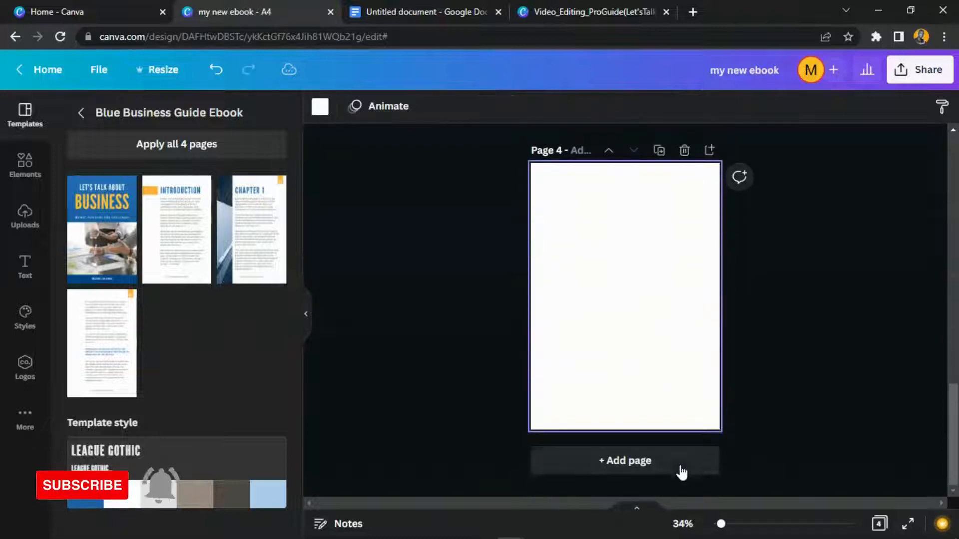
left_click(248, 203)
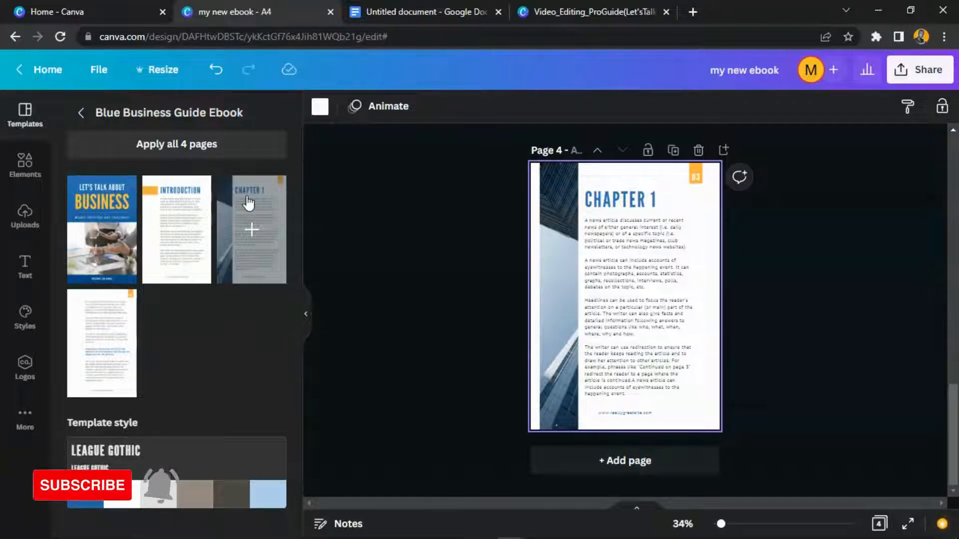
Delete the body text and the building photo from the Chapter 1 page.
left_click(601, 279)
key("Delete")
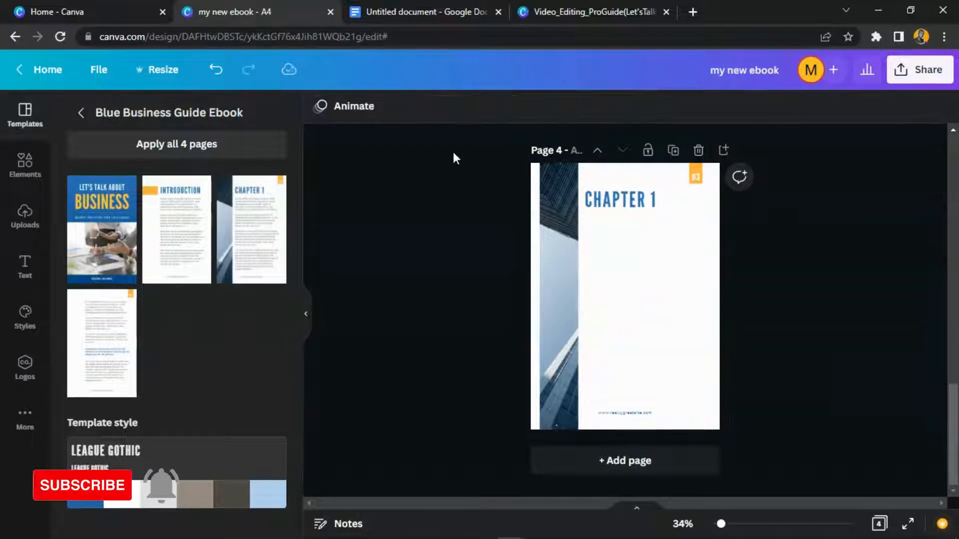
left_click(570, 201)
key("Delete")
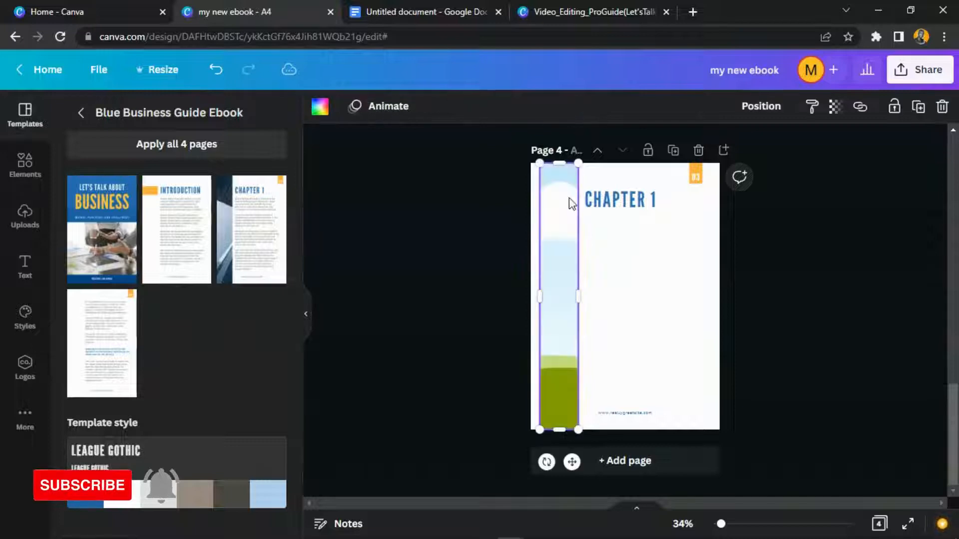
Try narrowing the "CHAPTER 1" heading box and moving it slightly up, and undo these edits and the photo frame's removal.
left_click(627, 200)
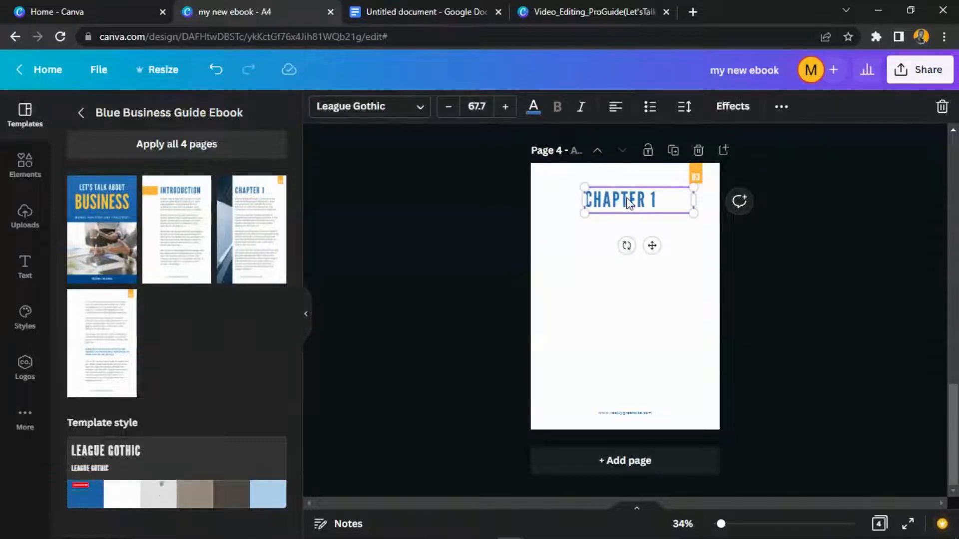
left_click_drag(693, 199, 668, 193)
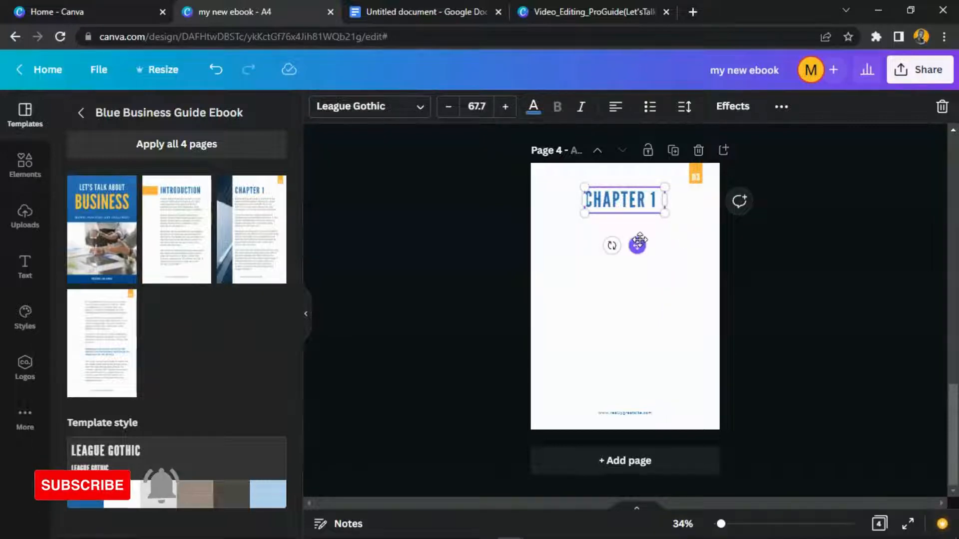
mouse_move(639, 241)
left_mouse_down()
mouse_move(635, 229)
mouse_move(635, 270)
mouse_move(642, 216)
mouse_move(642, 250)
mouse_move(640, 230)
mouse_move(641, 239)
left_mouse_up()
left_click(645, 262)
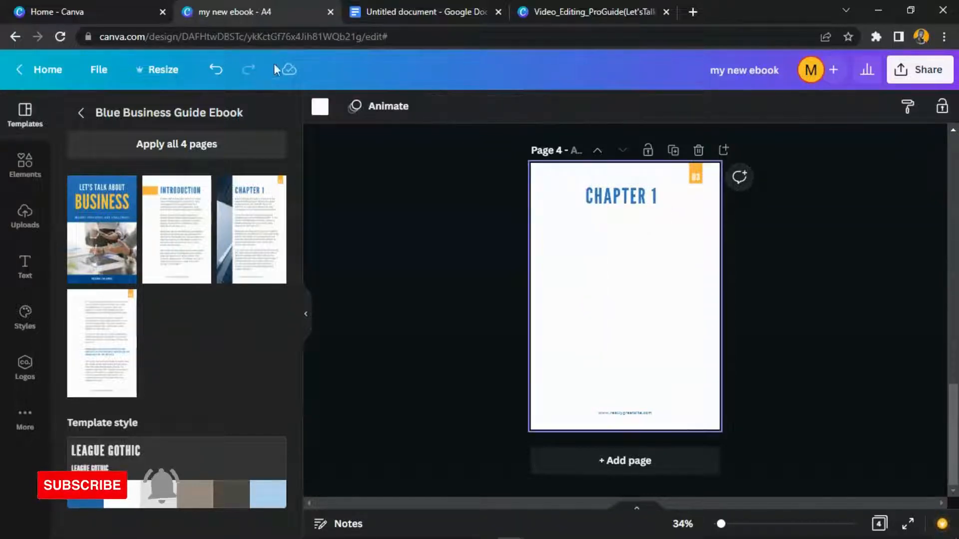
left_click(223, 77)
left_click(223, 78)
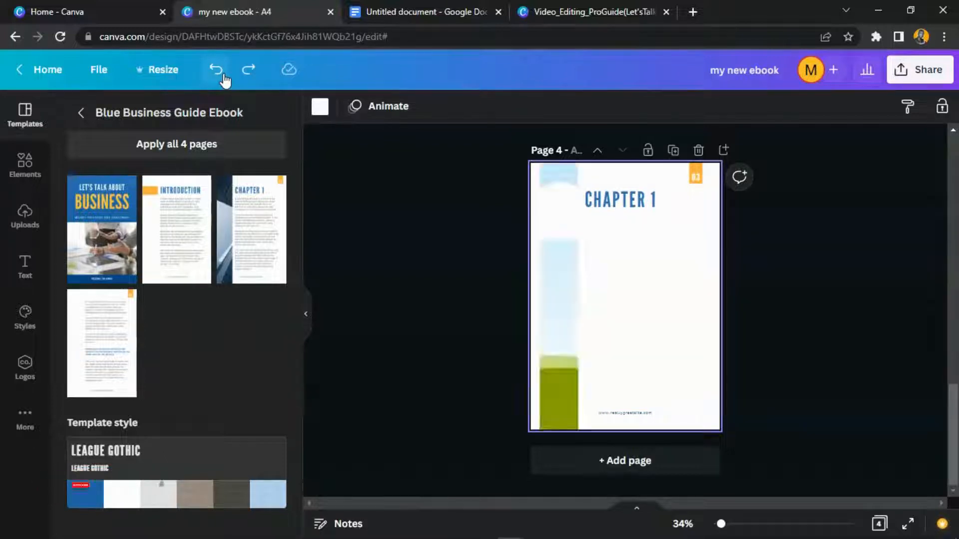
Undo the deletion of the body text and the building photo on the Chapter 1 page.
left_click(223, 77)
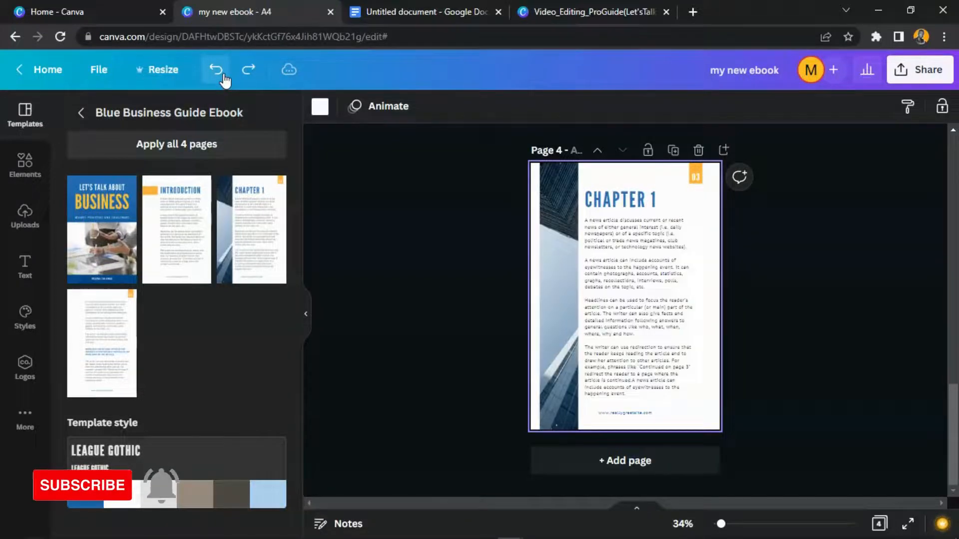
left_click(549, 231)
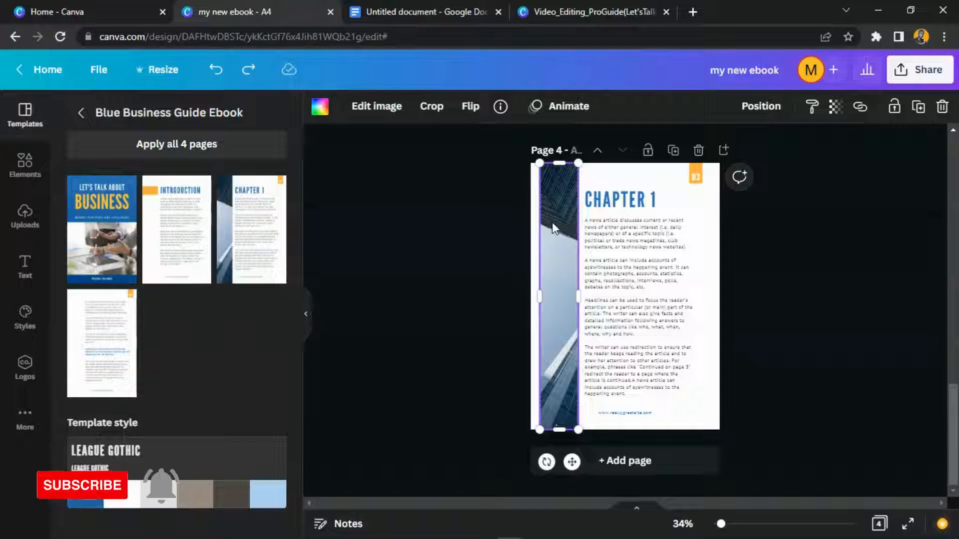
left_click(670, 252)
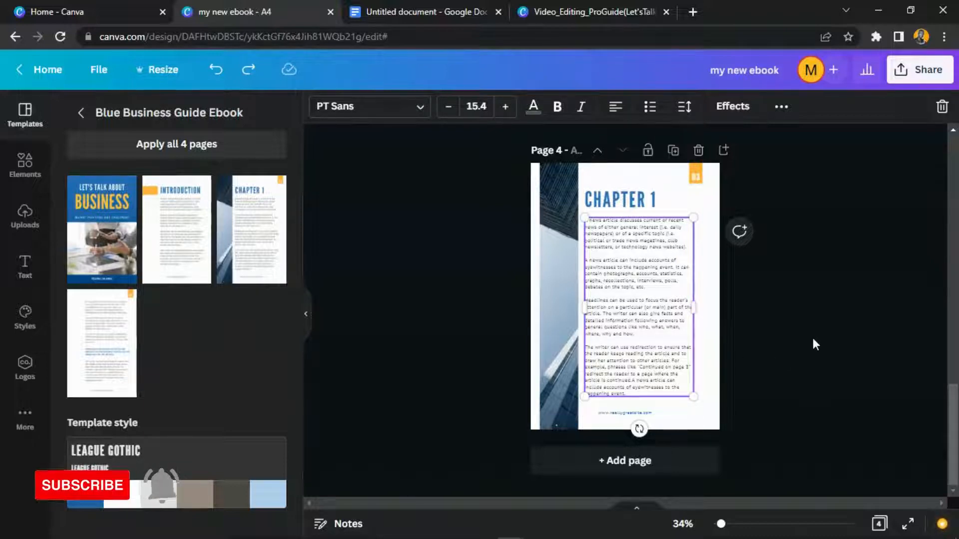
Replace the footer web address on the Chapter 1 page with "doubletikk.com".
left_click(641, 414)
double_click(642, 415)
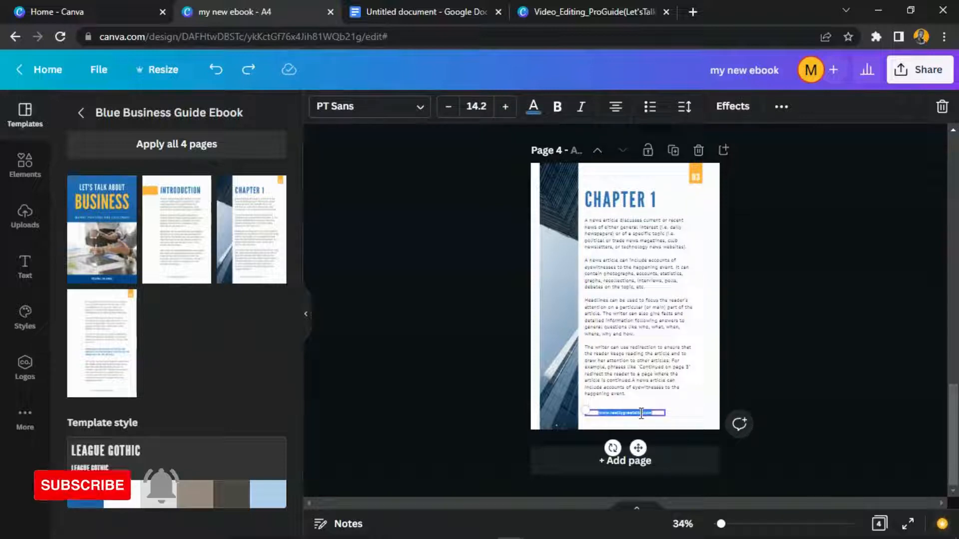
key("BackSpace")
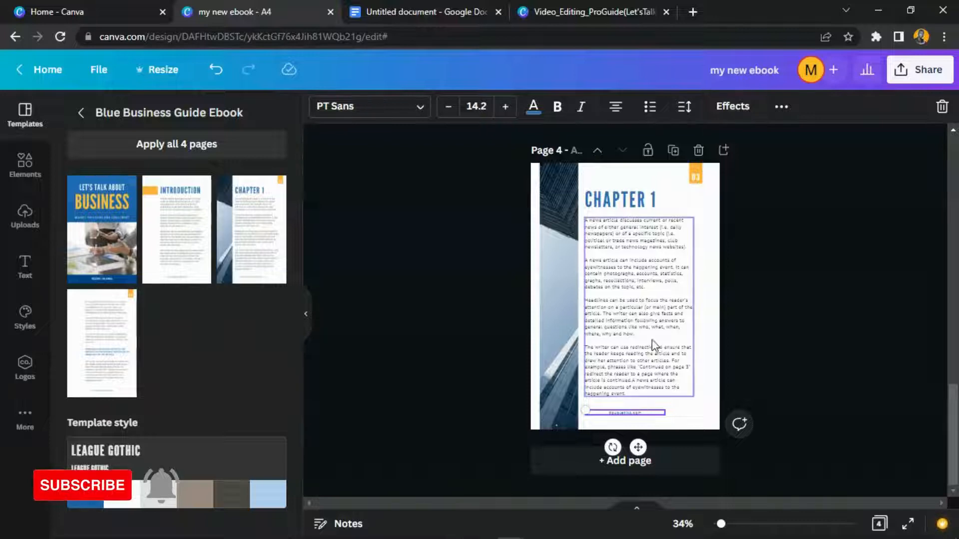
left_click(658, 417)
left_click(647, 414)
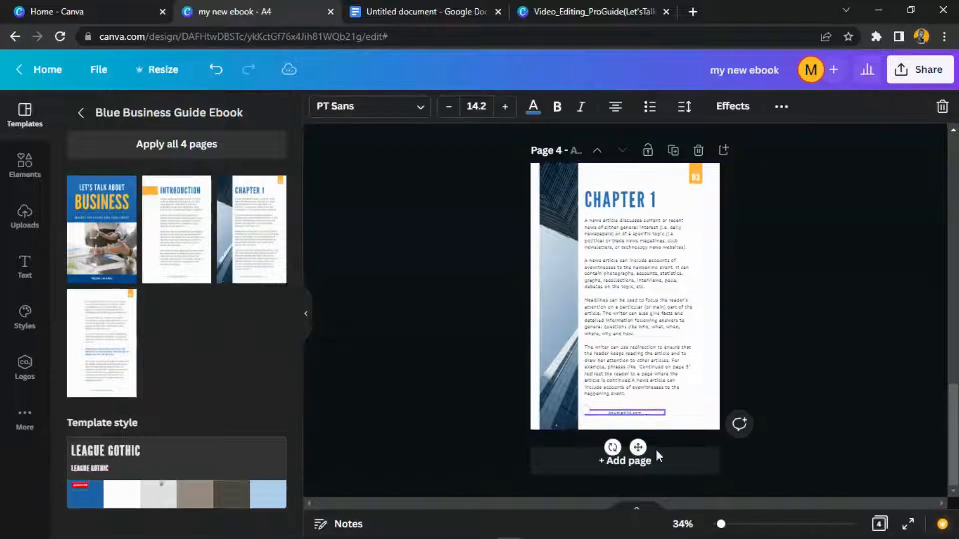
left_click_drag(717, 525, 739, 524)
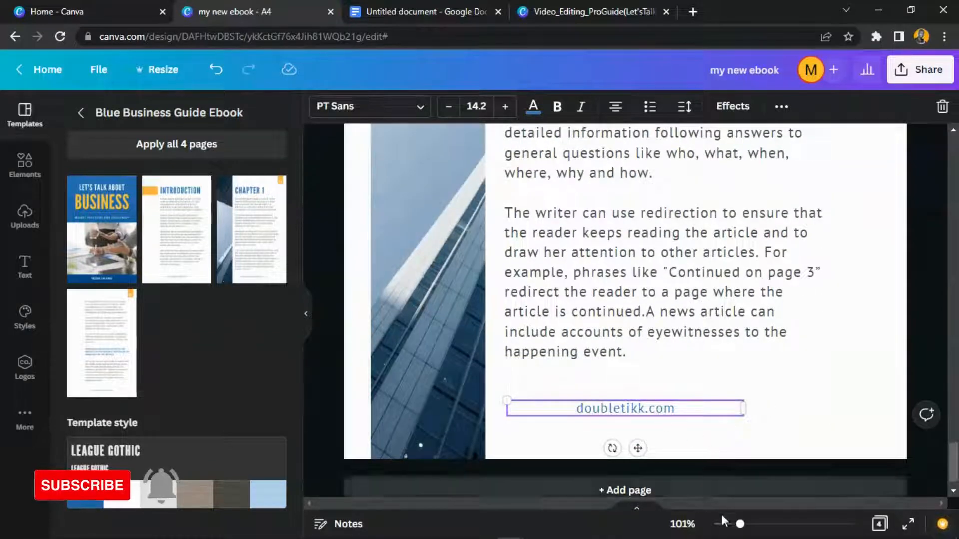
left_click_drag(739, 525, 717, 524)
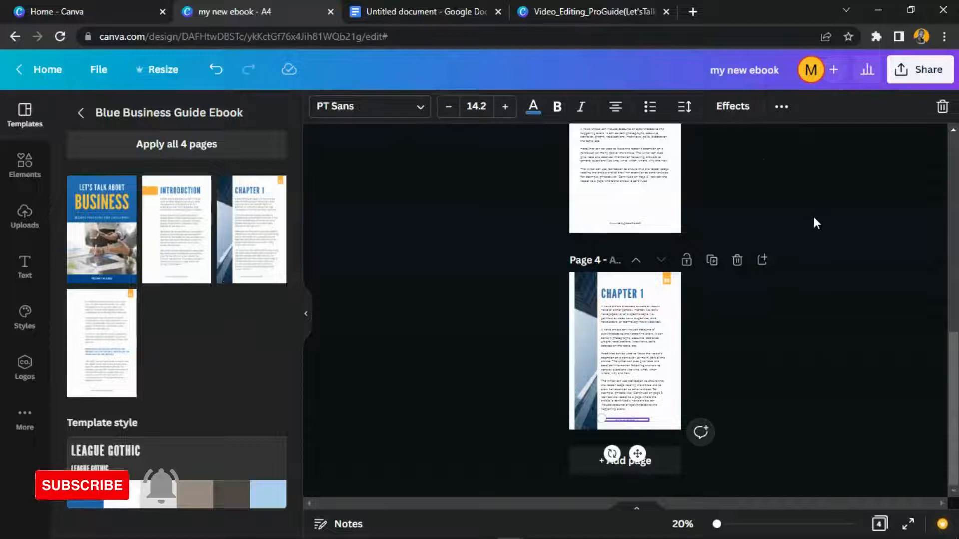
Duplicate the Chapter 1 page and delete the heading and the building photo from the copy.
scroll(812, 217, "up", 4)
scroll(799, 227, "down", 4)
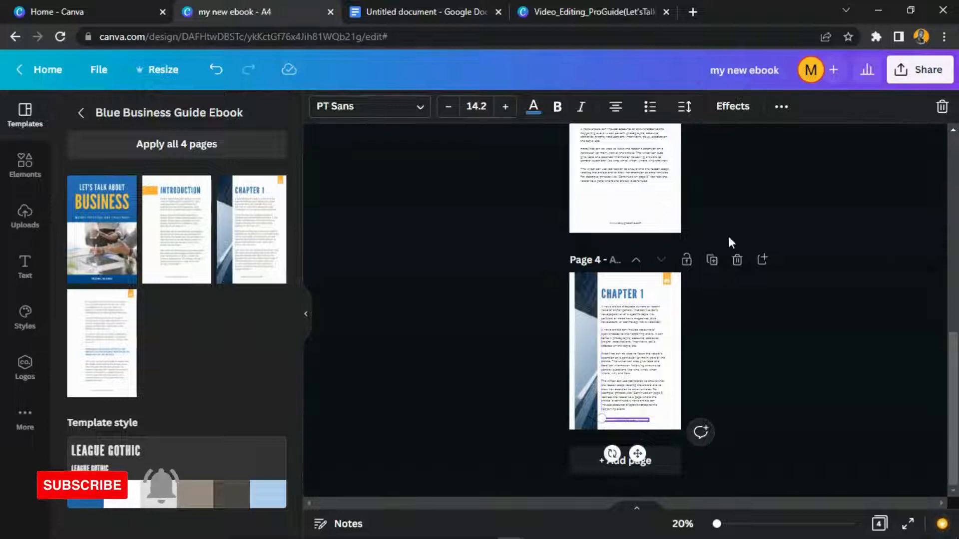
left_click(710, 261)
left_click(644, 293)
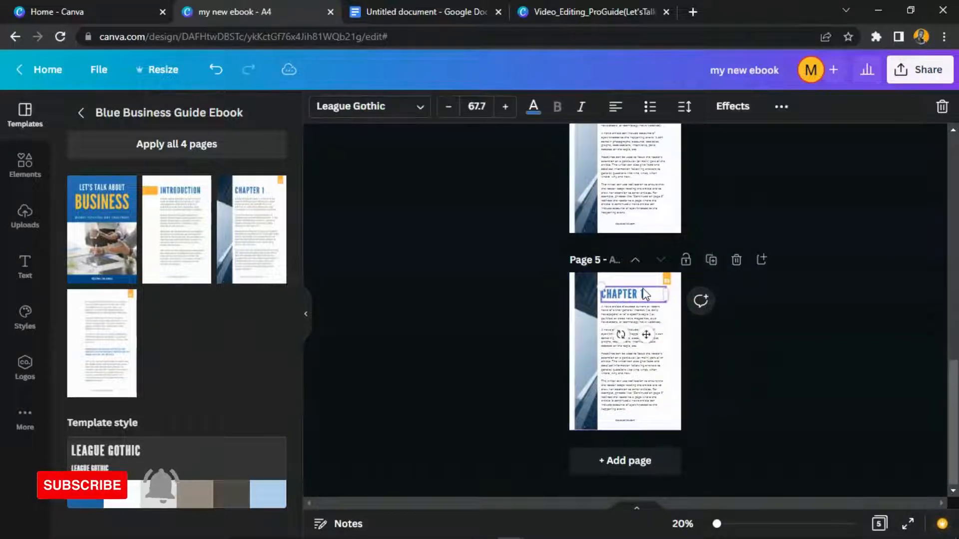
key("Delete")
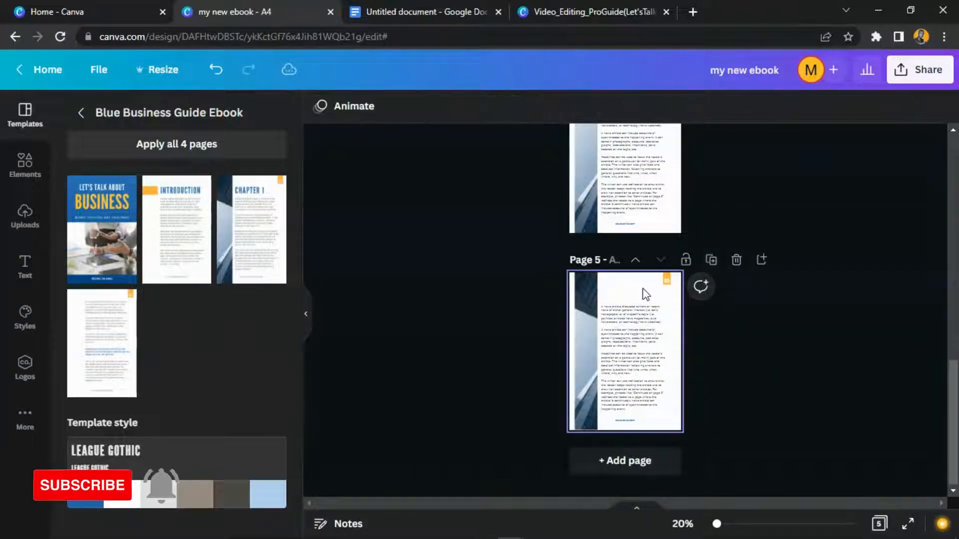
left_click(586, 298)
key("Delete")
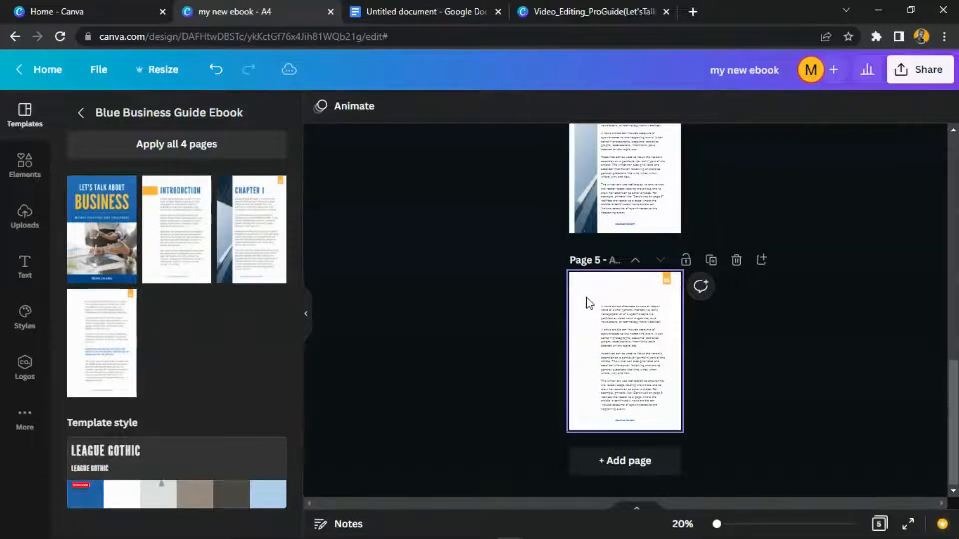
Widen the body text box on page 5 so it spans the page with roughly equal side margins.
left_click(604, 332)
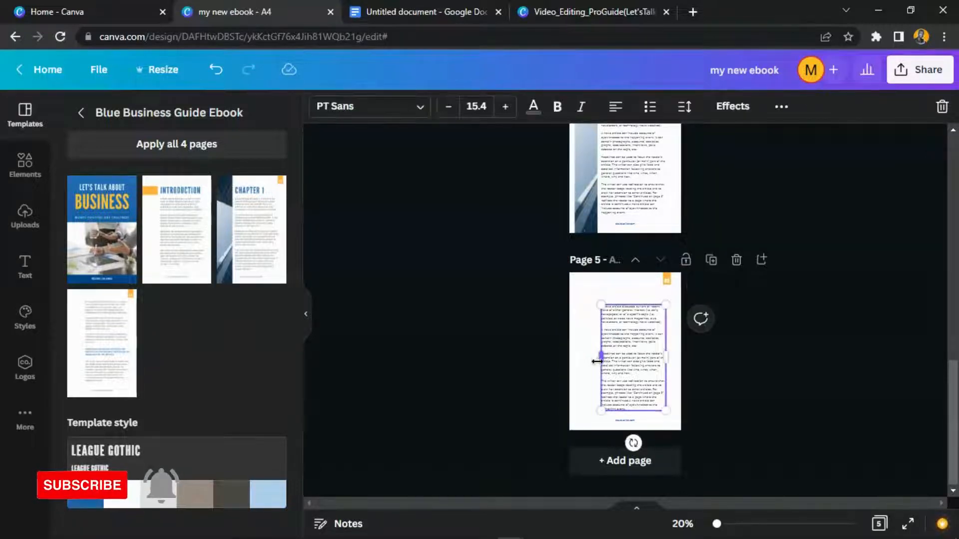
left_click_drag(597, 361, 572, 350)
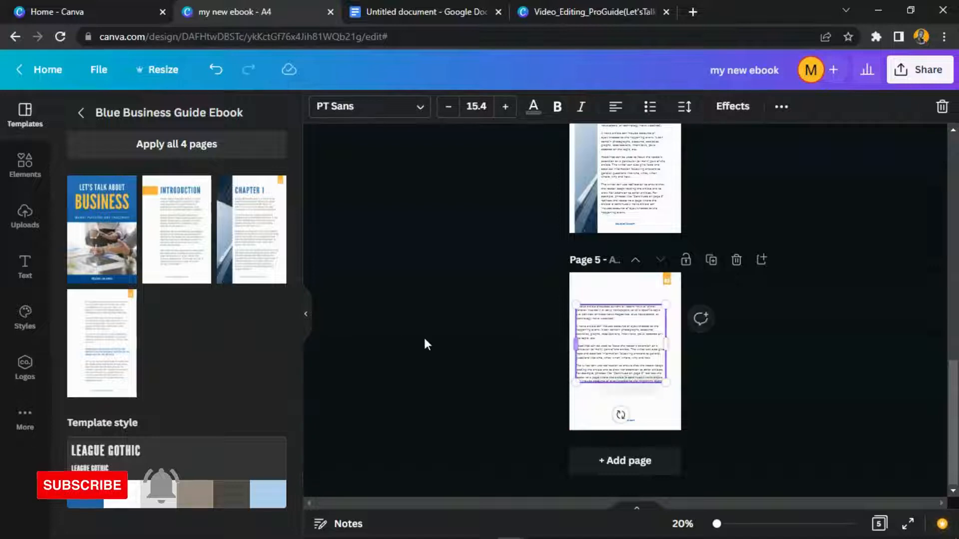
left_click(309, 316)
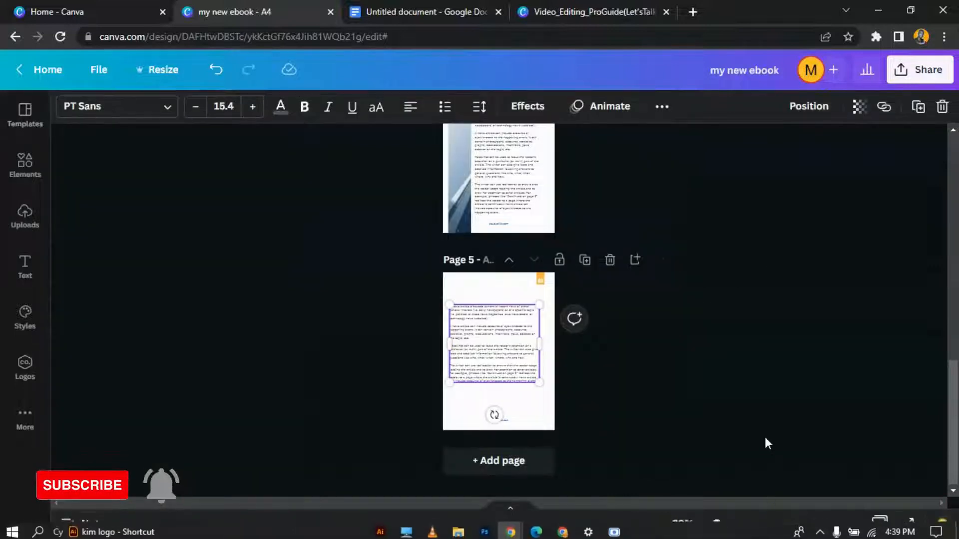
left_click_drag(716, 524, 731, 524)
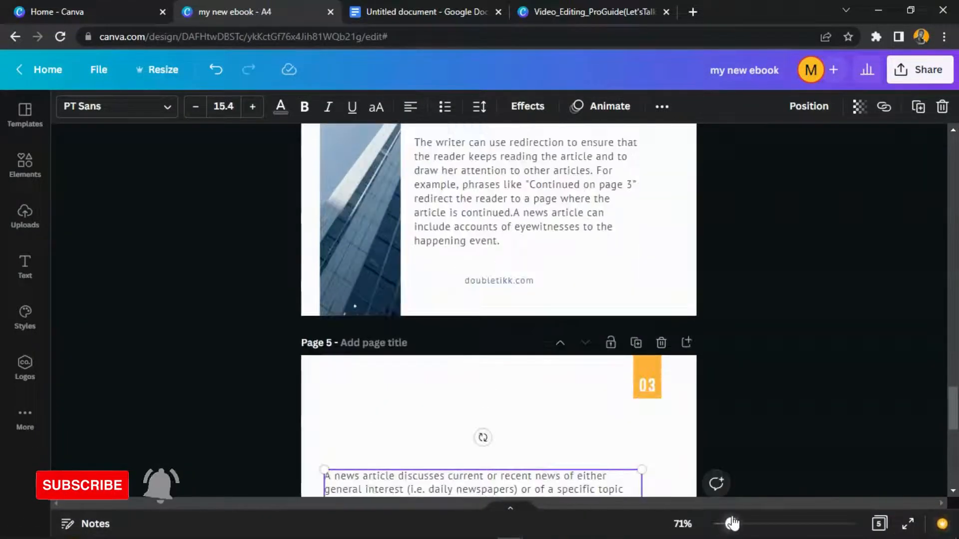
scroll(766, 343, "down", 5)
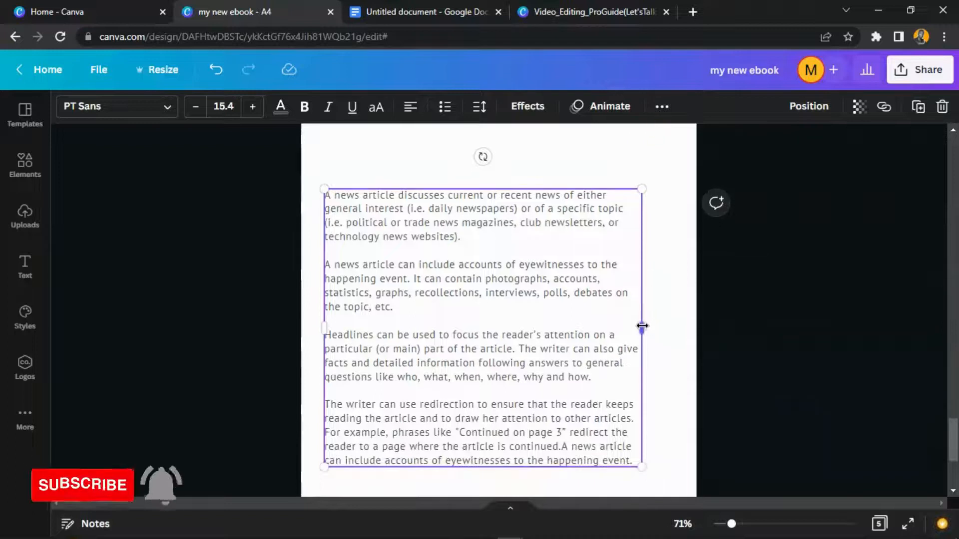
left_click_drag(638, 327, 657, 329)
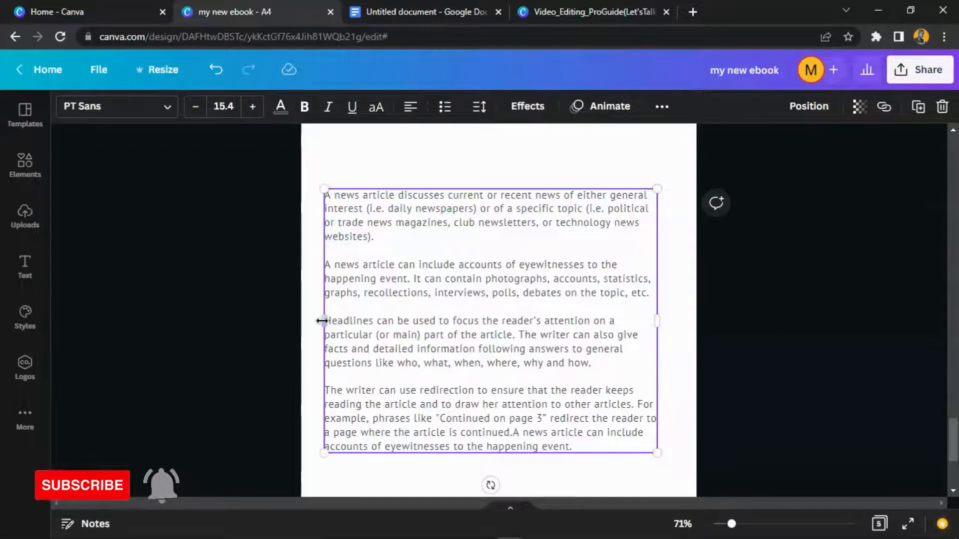
left_click_drag(324, 320, 343, 322)
scroll(721, 232, "down", 3)
scroll(723, 232, "up", 5)
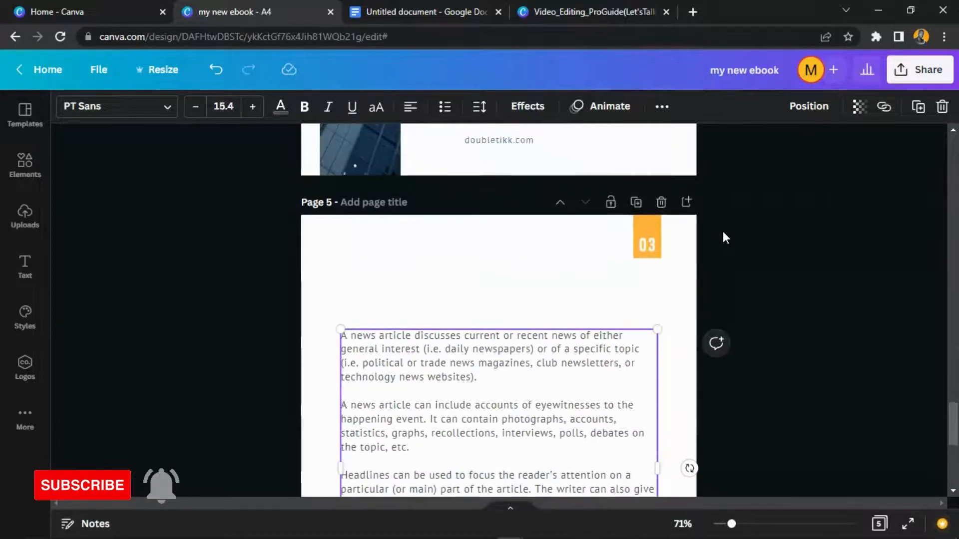
Move the "CHAPTER 1" heading on page 4 slightly up to leave room above the body text.
scroll(723, 232, "up", 7)
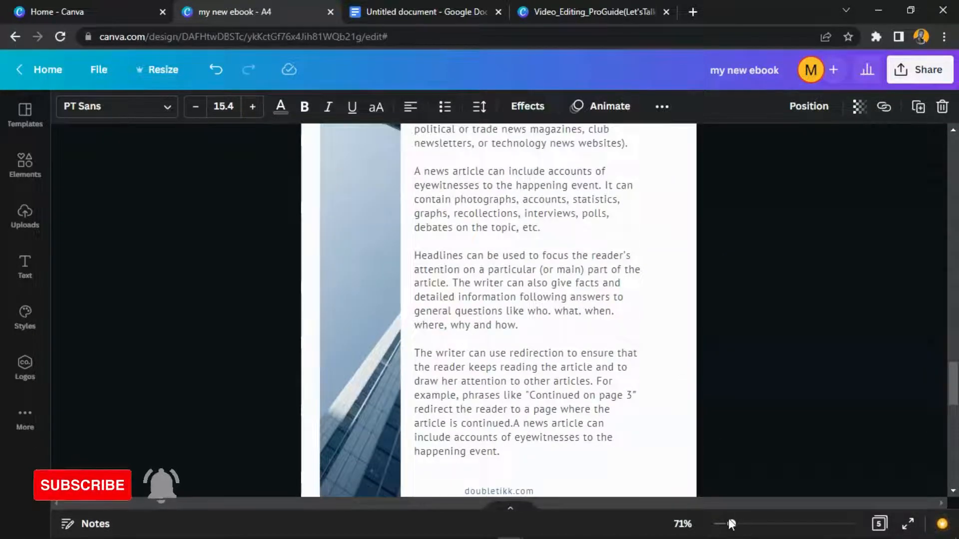
left_click_drag(730, 523, 728, 525)
right_click(728, 525)
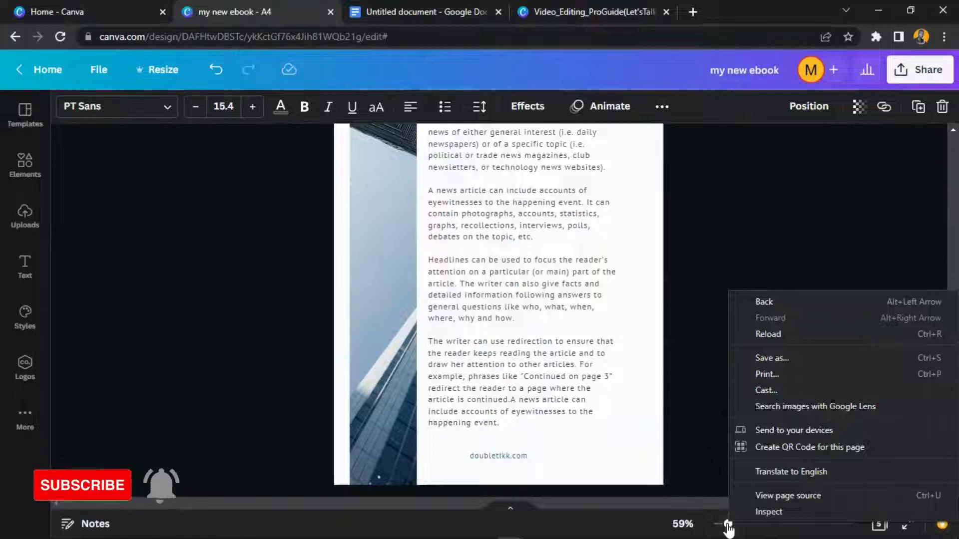
left_click(715, 524)
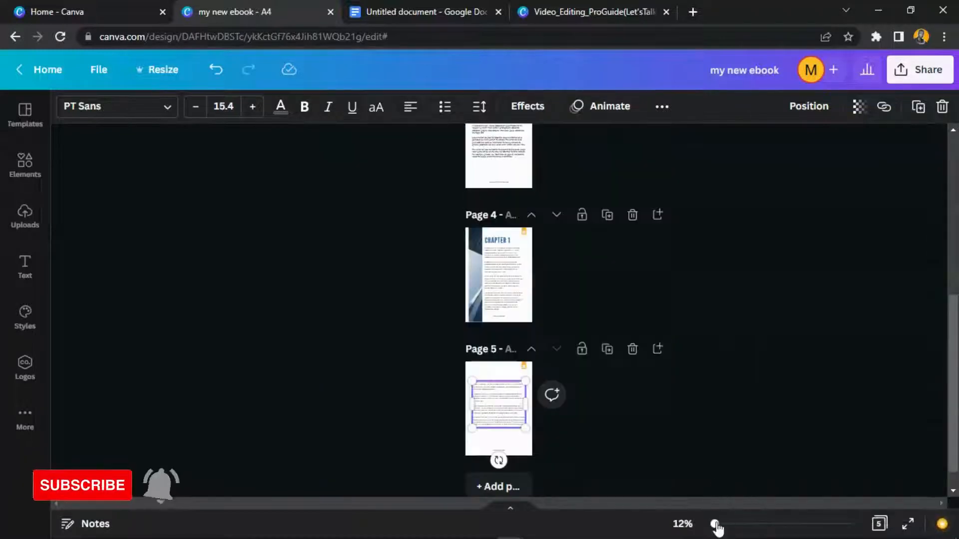
left_click_drag(716, 524, 720, 525)
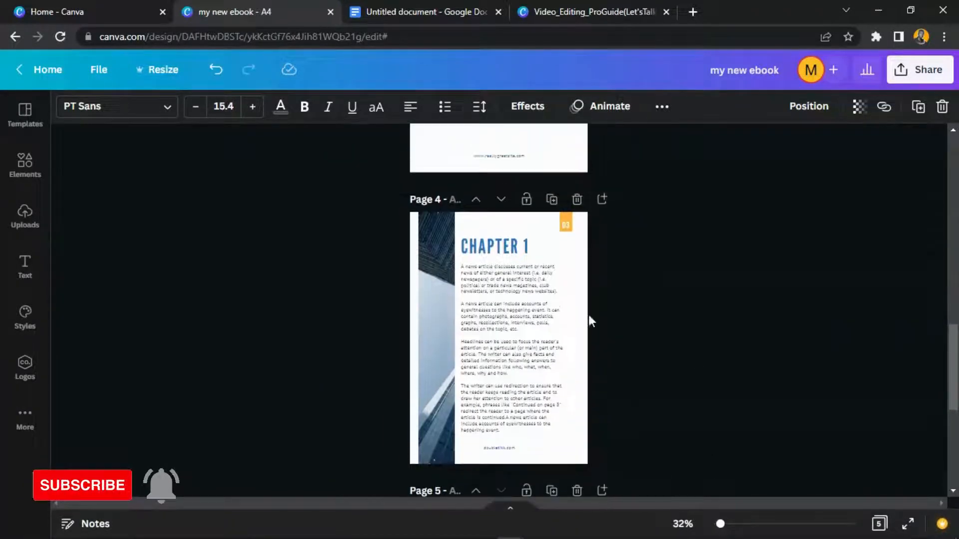
left_click(515, 252)
left_click_drag(515, 251, 516, 236)
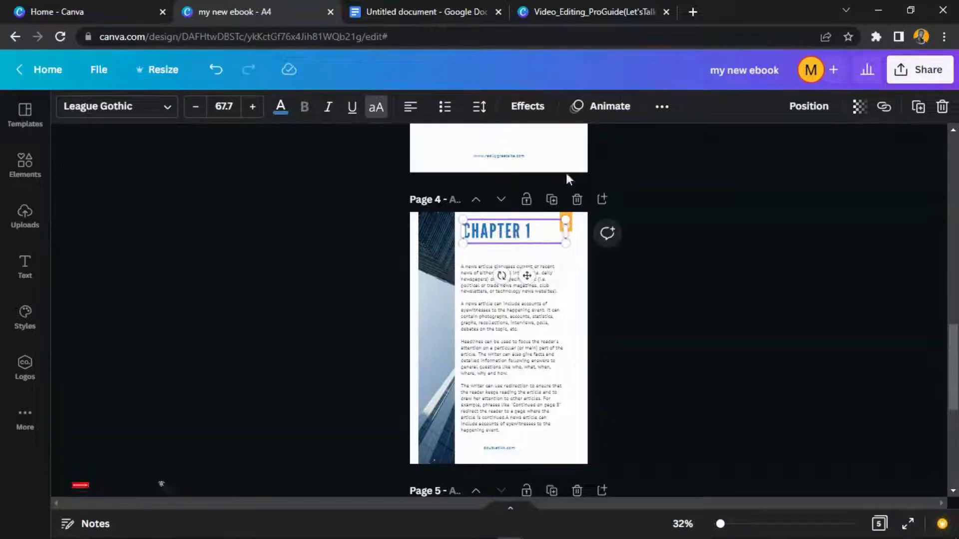
Duplicate the "CHAPTER 1" heading and align the copy directly beneath the original.
left_click(652, 112)
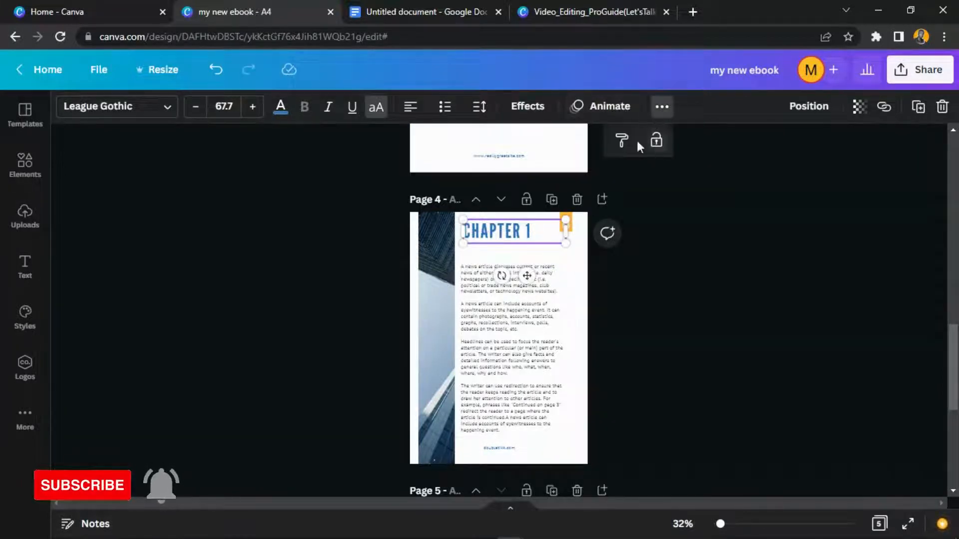
left_click(919, 107)
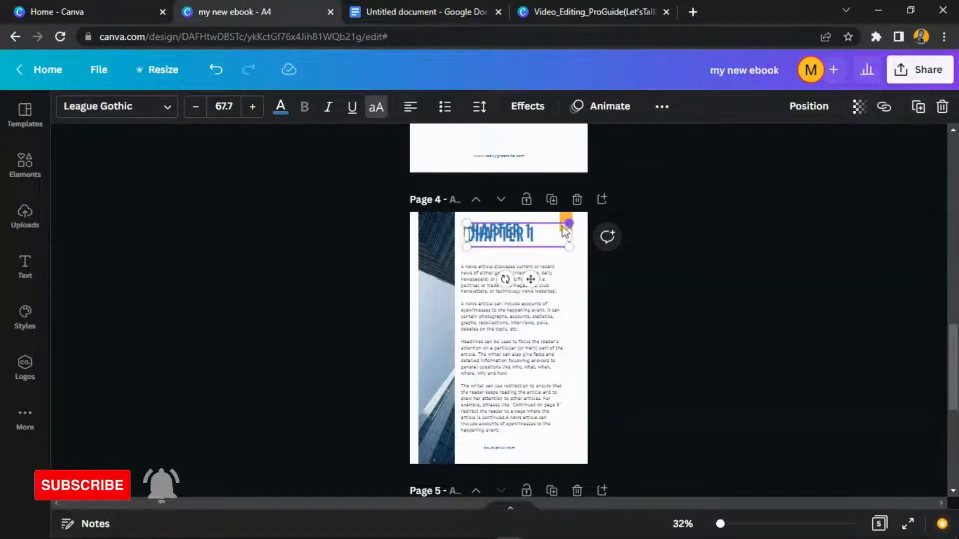
left_click_drag(543, 238, 545, 256)
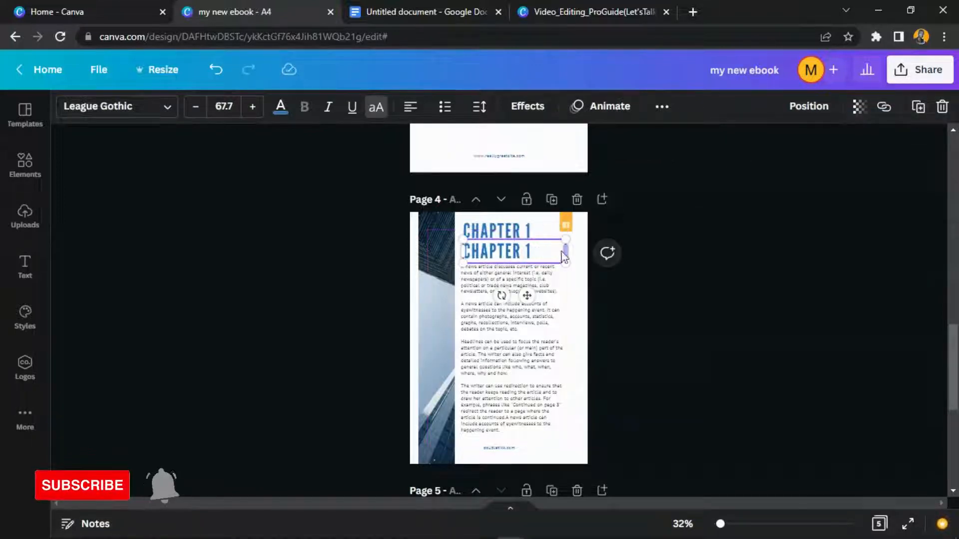
Set the copied heading's font size to 35 and shift it slightly down, between the chapter title and the body text.
left_click(229, 102)
type("35")
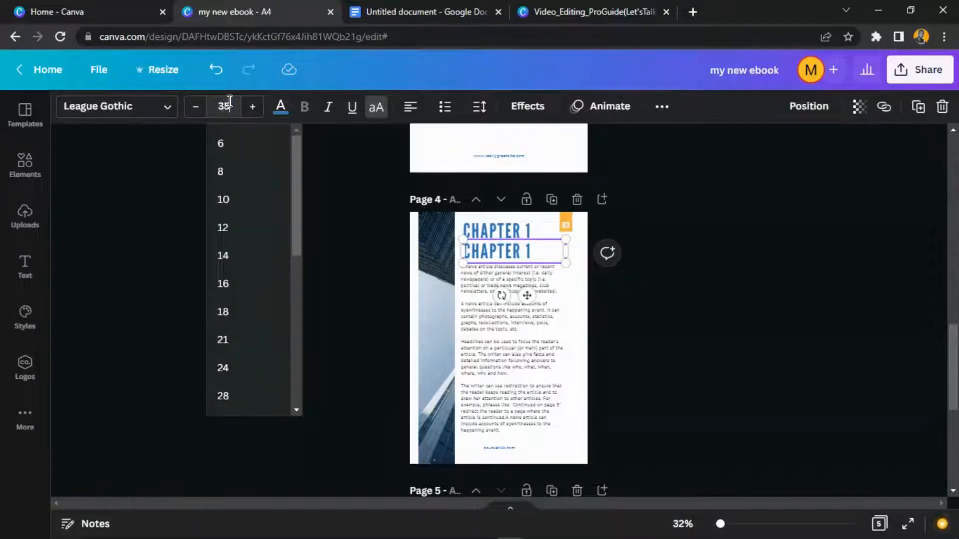
key("Return")
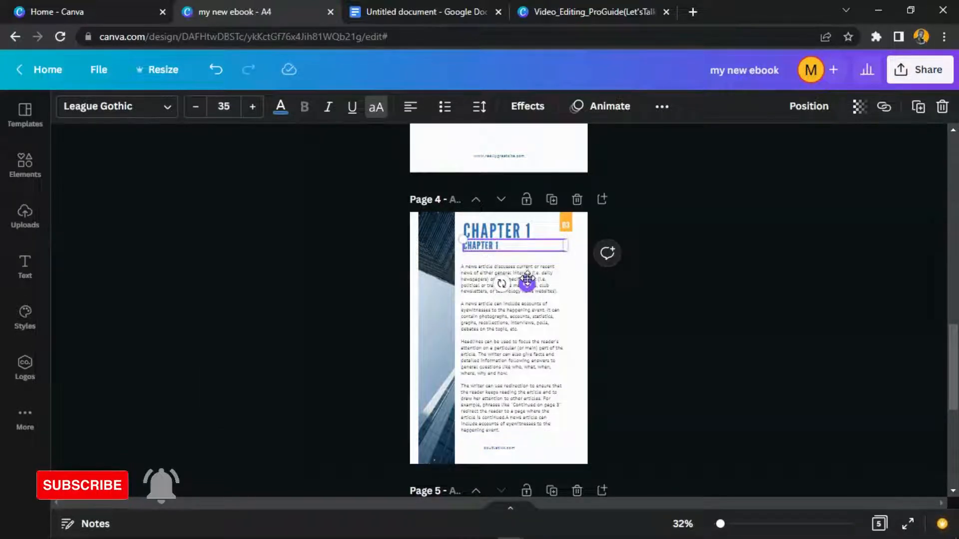
left_click_drag(527, 281, 527, 286)
Change the copied heading's text to "LETS GET STARTED" and centre-align it as the chapter subheading.
double_click(494, 246)
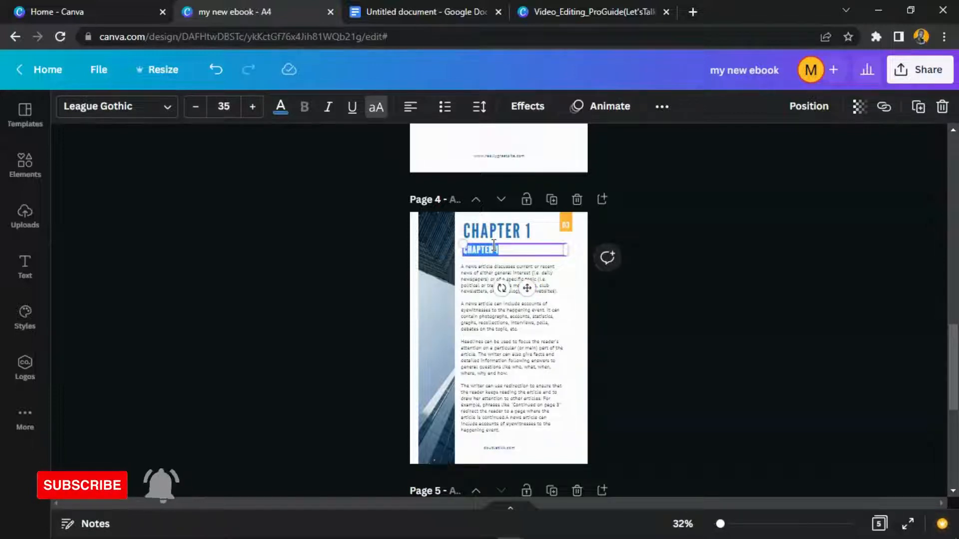
type("ETS G")
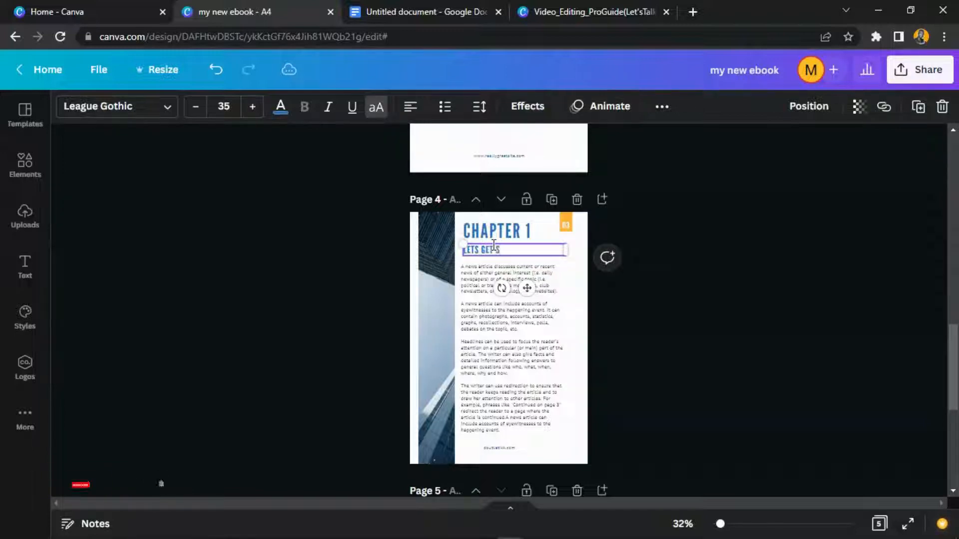
type("ETS GET STARTED")
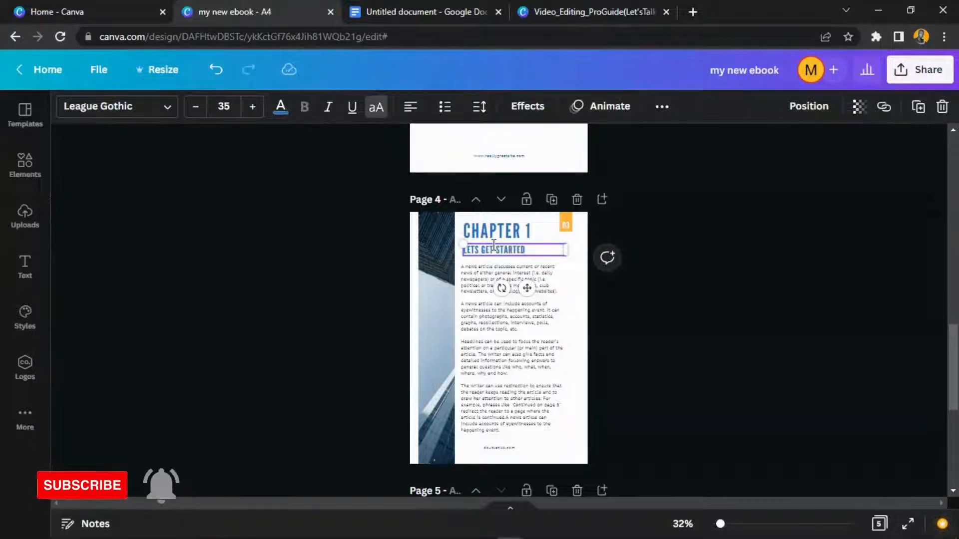
left_click(410, 106)
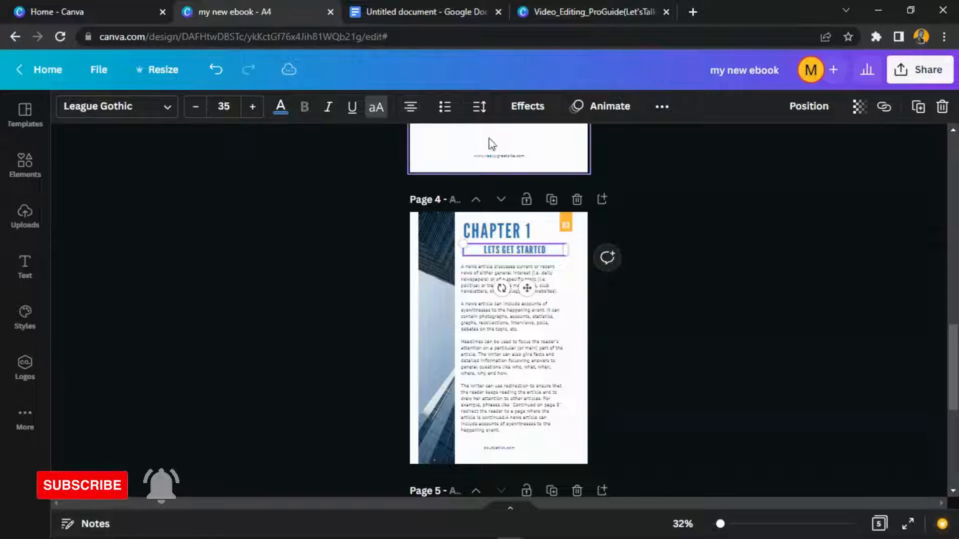
left_click(672, 223)
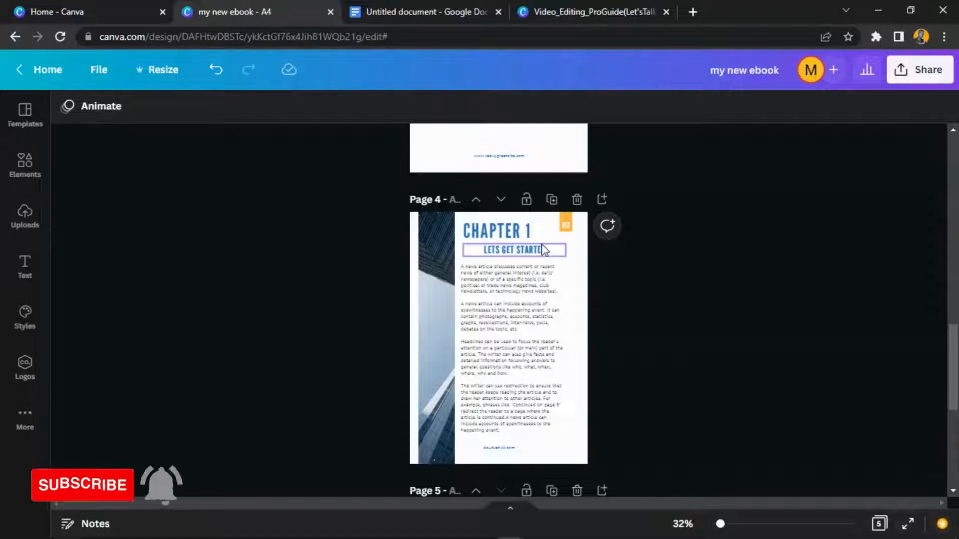
scroll(537, 259, "down", 5)
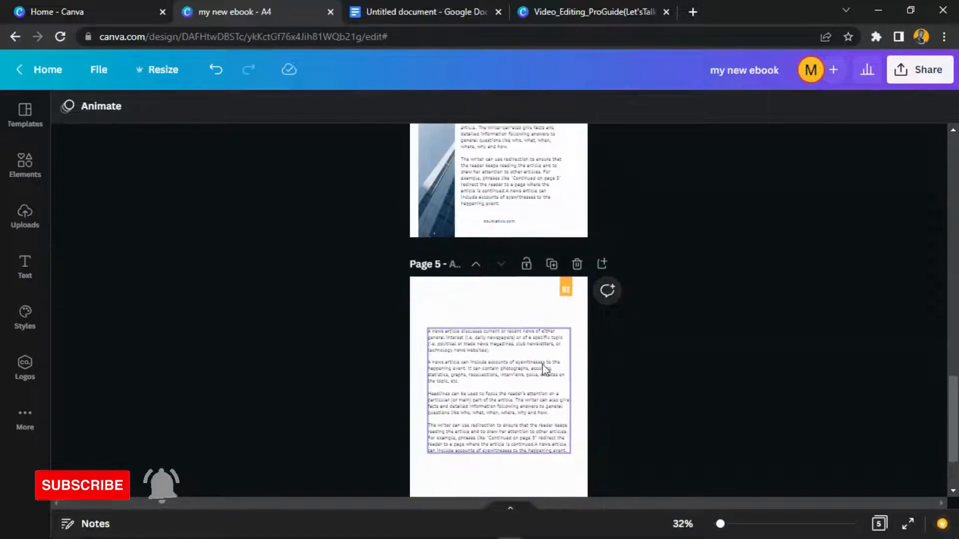
Copy the "LETS GET STARTED" subheading from page 4 onto page 5 and align it to the page's horizontal centre.
scroll(494, 266, "up", 5)
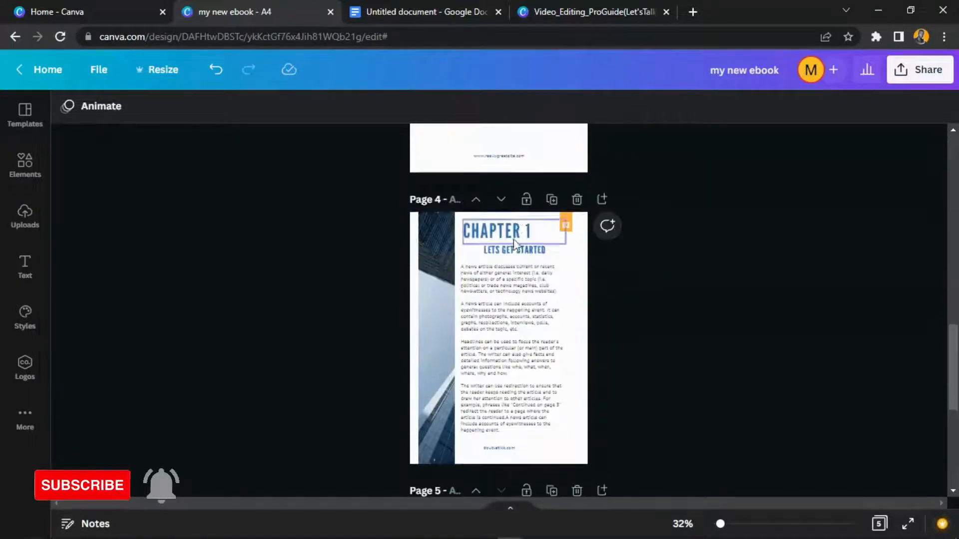
left_click(515, 248)
right_click(513, 250)
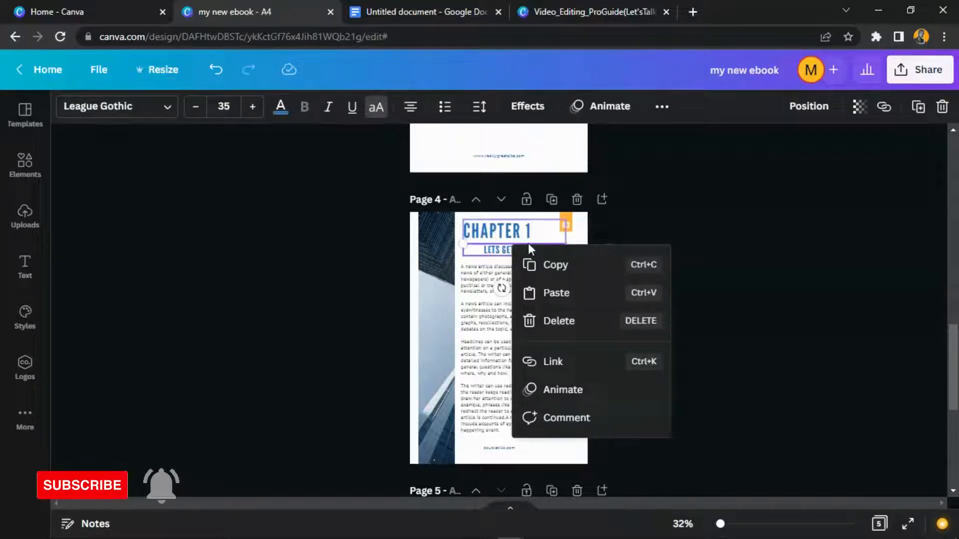
left_click(549, 264)
scroll(535, 324, "down", 5)
right_click(487, 255)
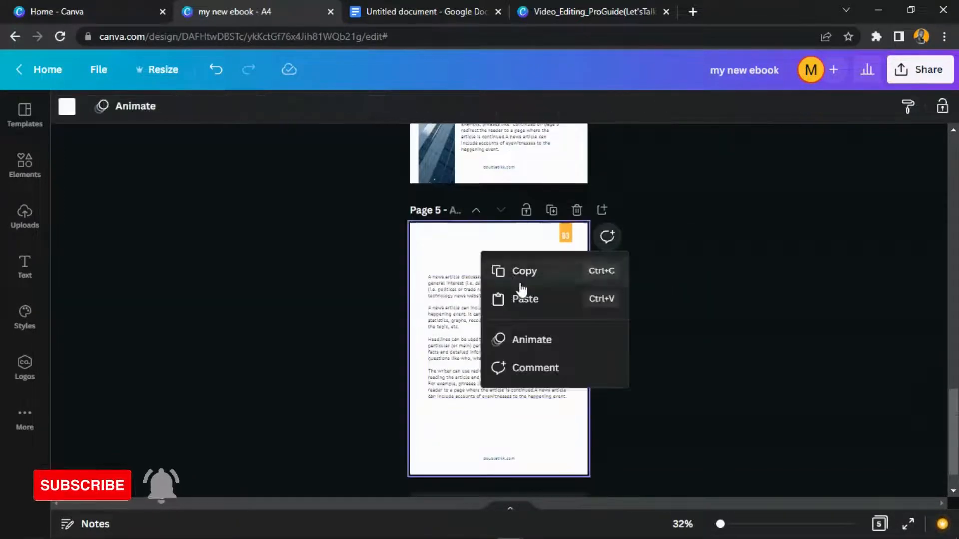
left_click(525, 297)
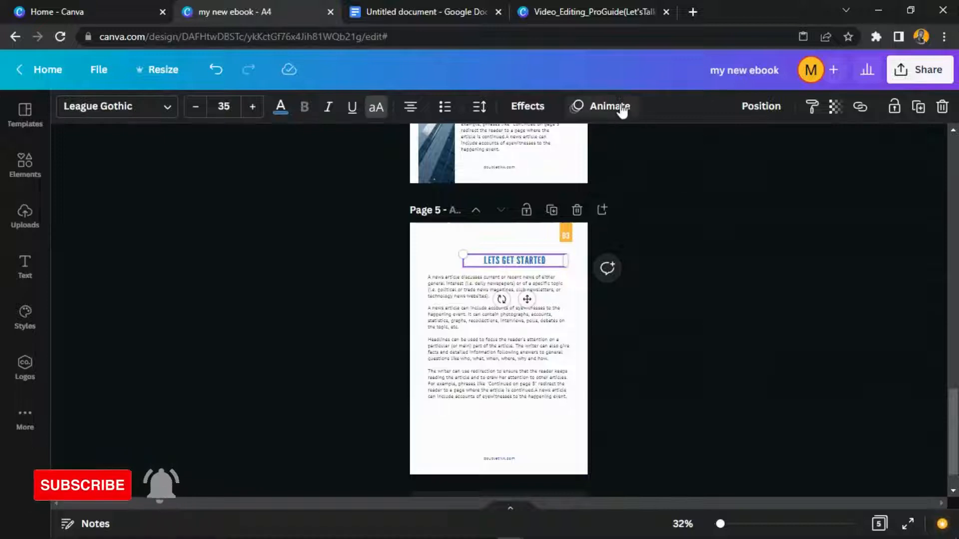
left_click(761, 106)
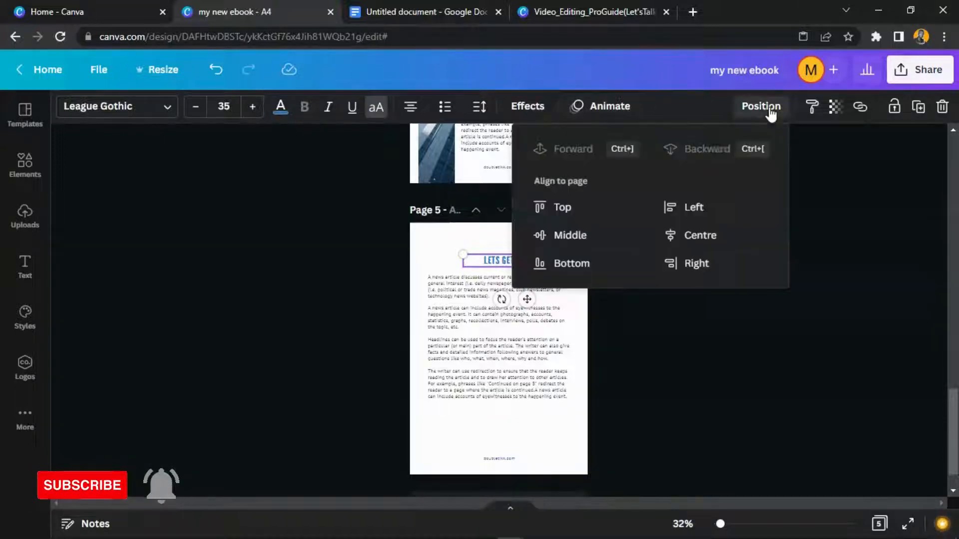
left_click(701, 235)
Set the page 5 subheading's transparency to 50 and move it slightly up, level with the lower part of the page-number tab.
left_click(834, 107)
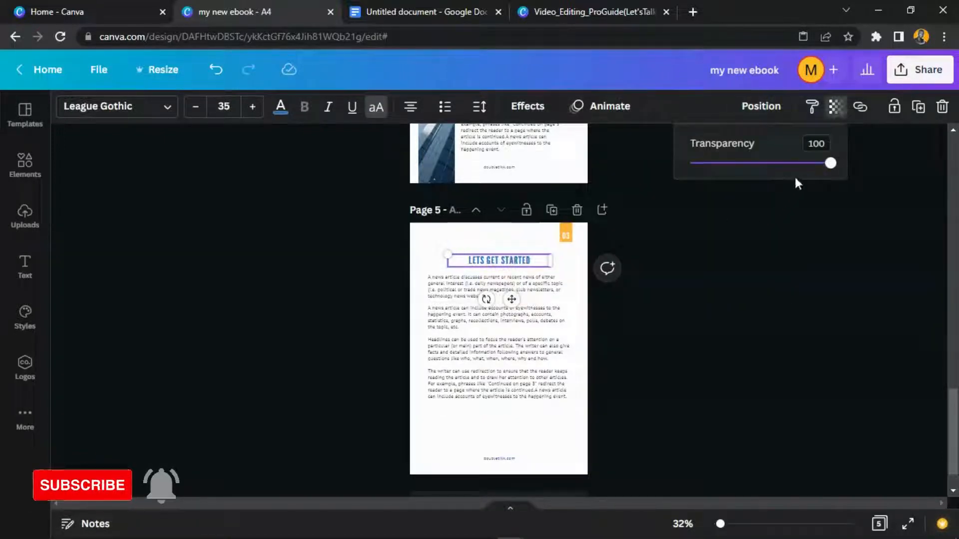
left_click_drag(829, 163, 761, 165)
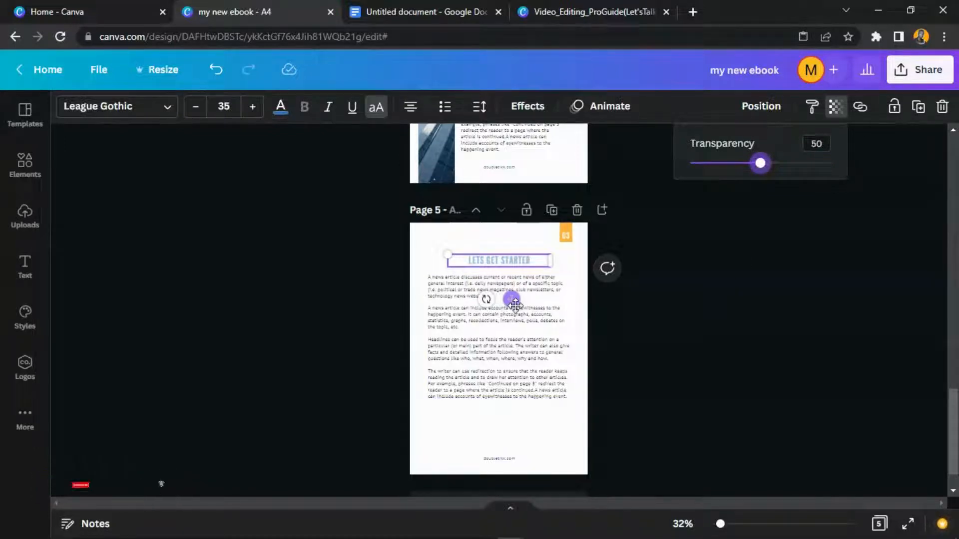
left_click_drag(511, 300, 514, 290)
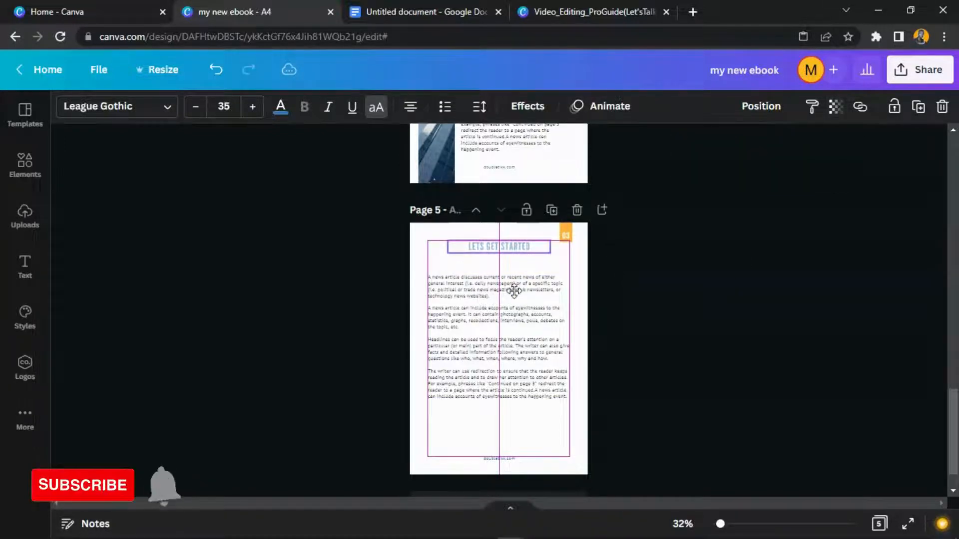
left_click(775, 250)
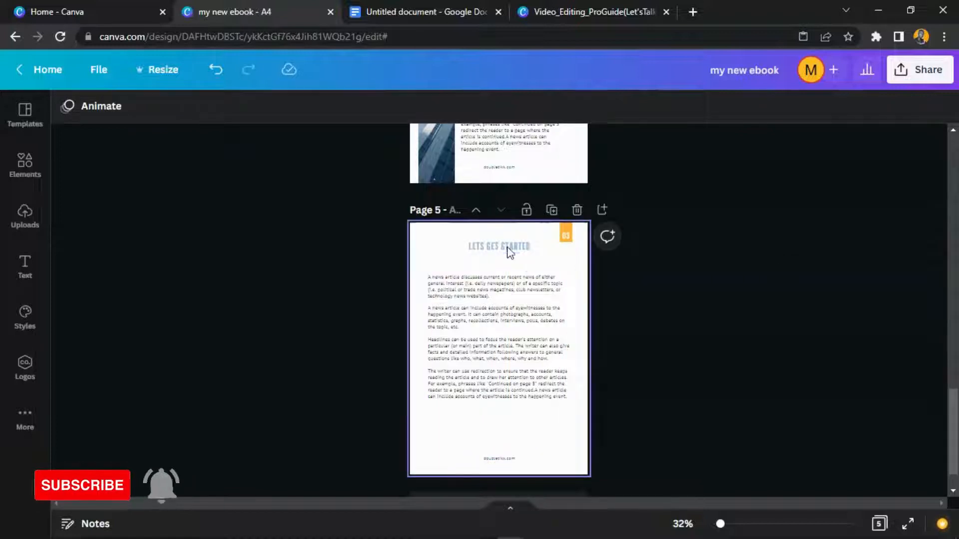
left_click(560, 233)
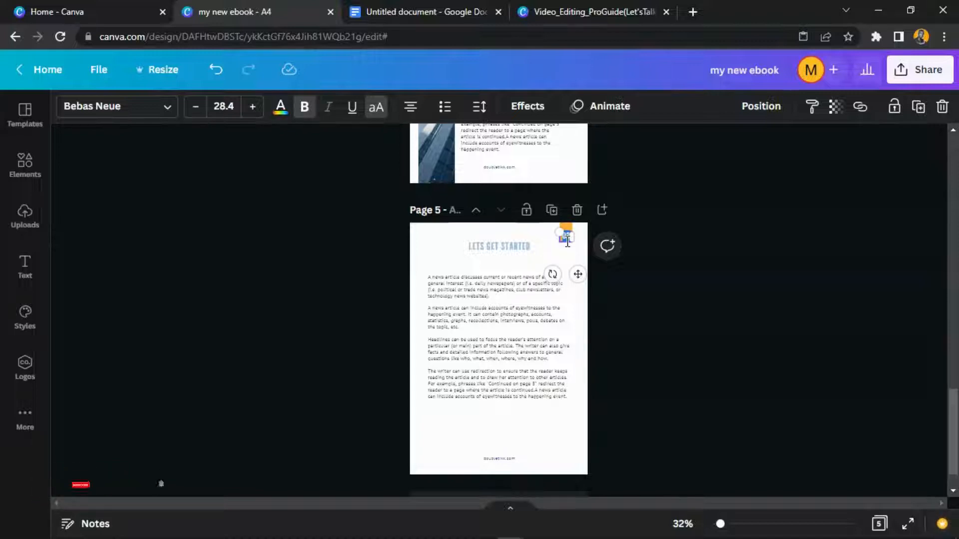
left_click(532, 326)
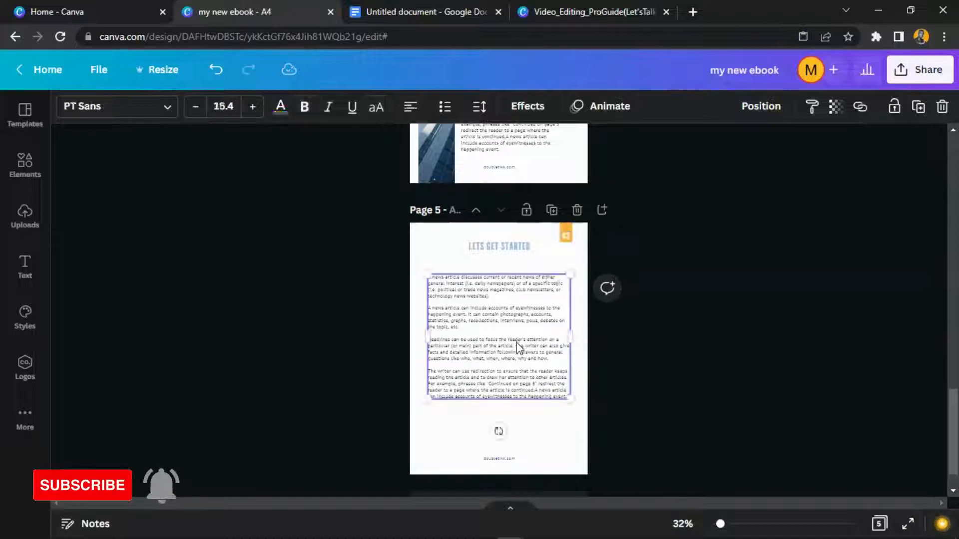
left_click(519, 259)
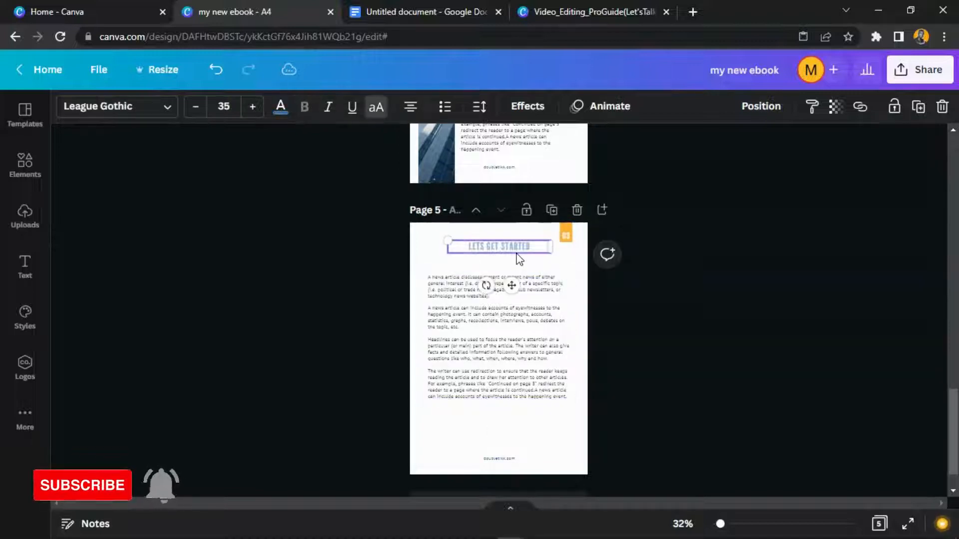
left_click(517, 327)
scroll(517, 327, "down", 1)
scroll(517, 327, "up", 5)
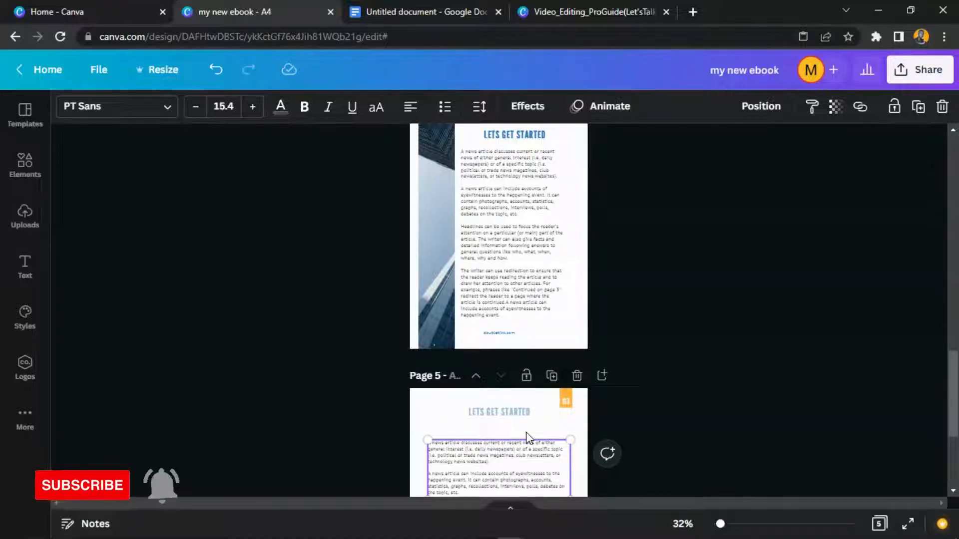
scroll(524, 170, "down", 5)
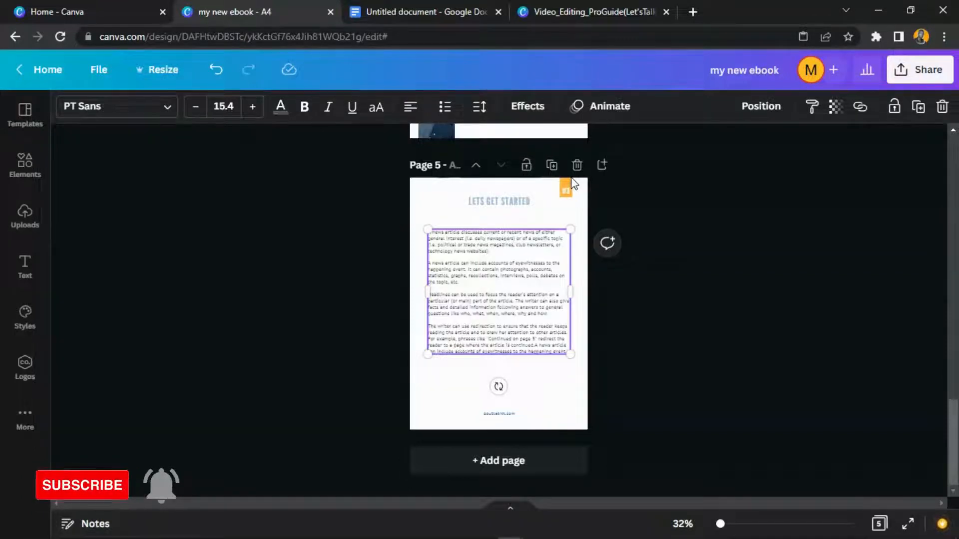
scroll(619, 222, "up", 6)
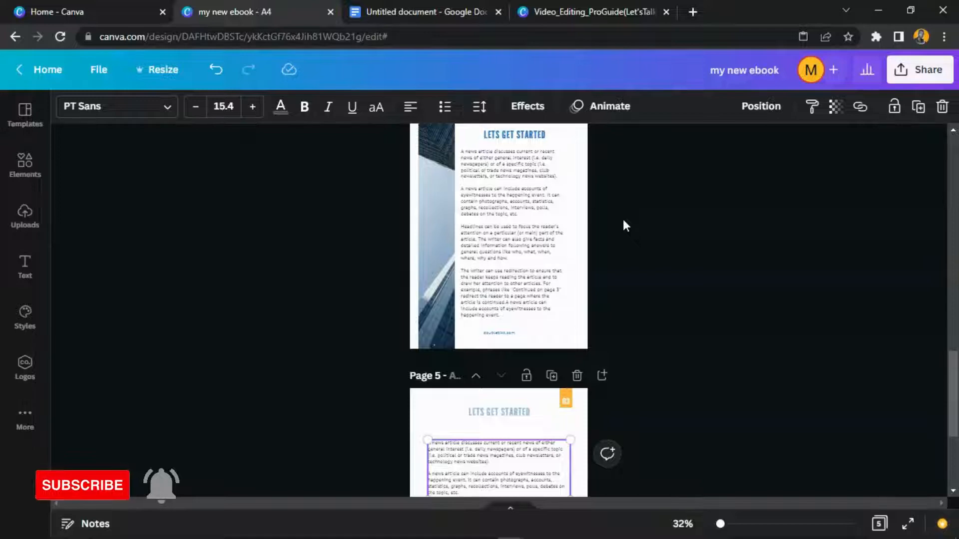
Search the elements library for "rocket" in place of the earlier camera search.
left_click(22, 167)
scroll(213, 222, "down", 3)
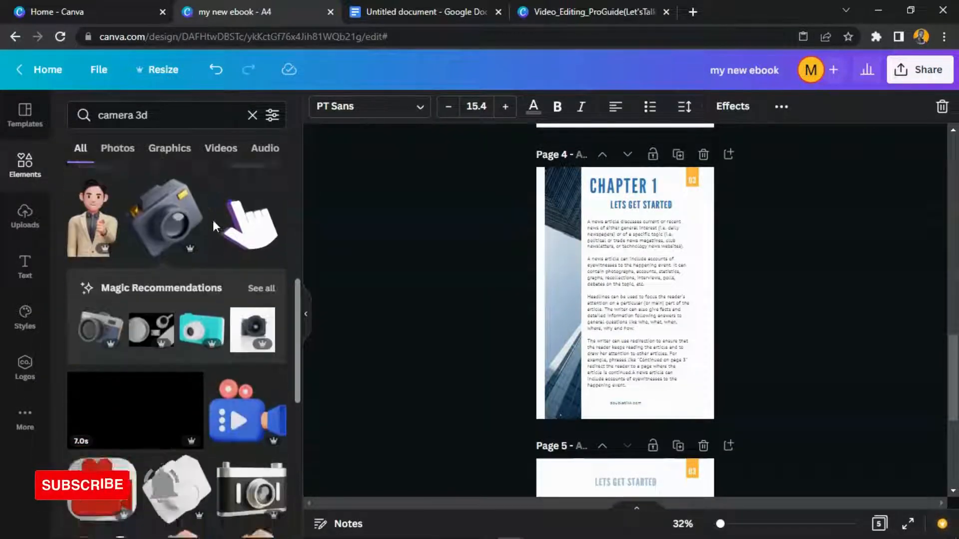
scroll(217, 199, "up", 3)
scroll(219, 172, "up", 5)
left_click(167, 114)
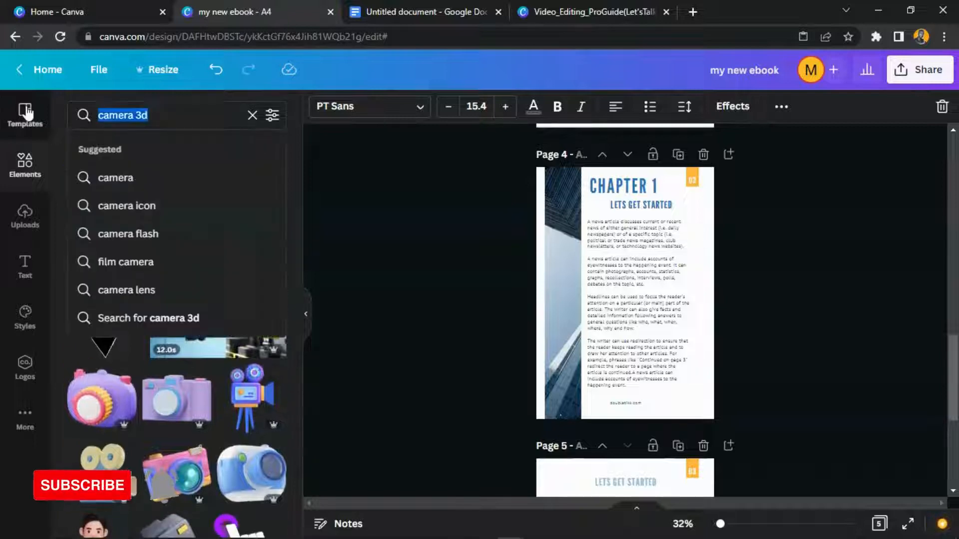
type("rocket")
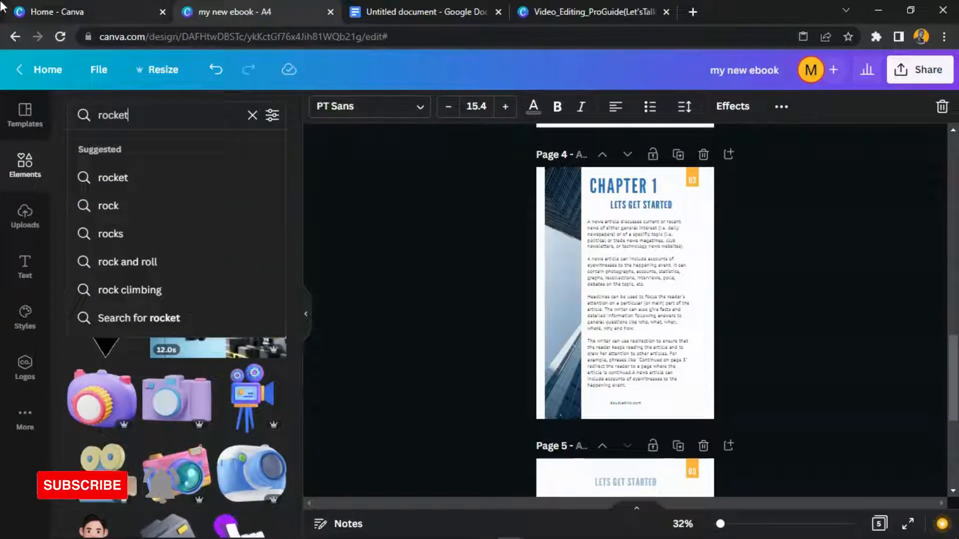
key("Return")
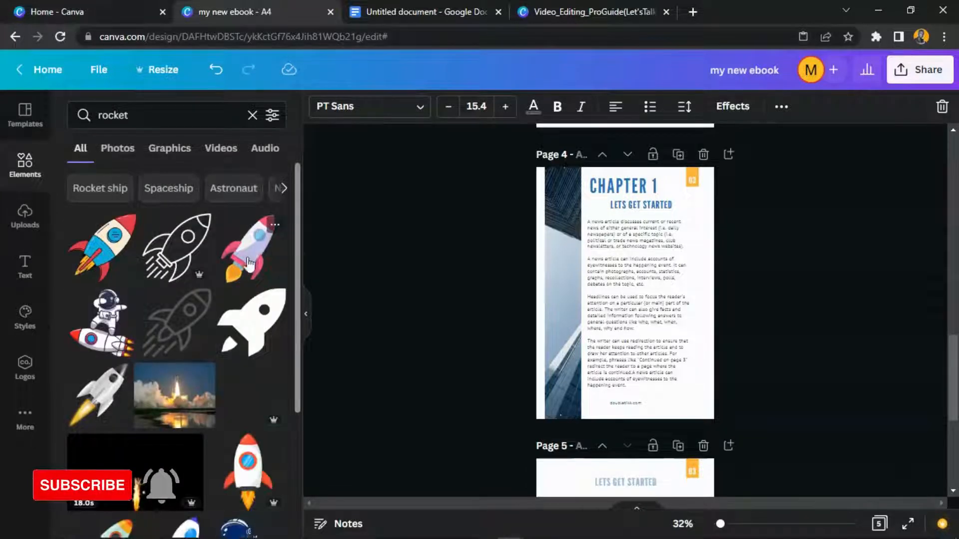
Refine the elements search to "rocket 3d" and add the blue 3D rocket with the red nose to page 4.
scroll(248, 263, "down", 3)
left_click(156, 112)
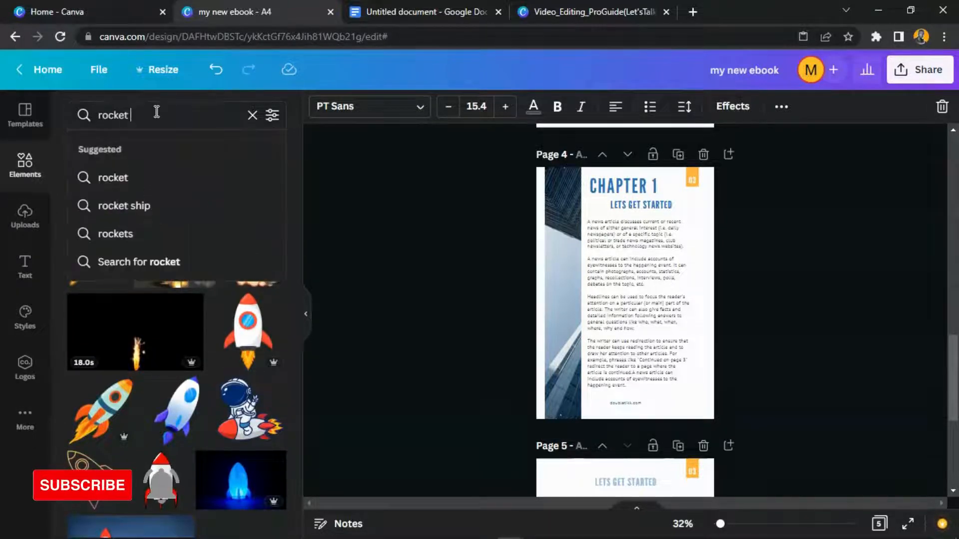
type("3d")
key("Return")
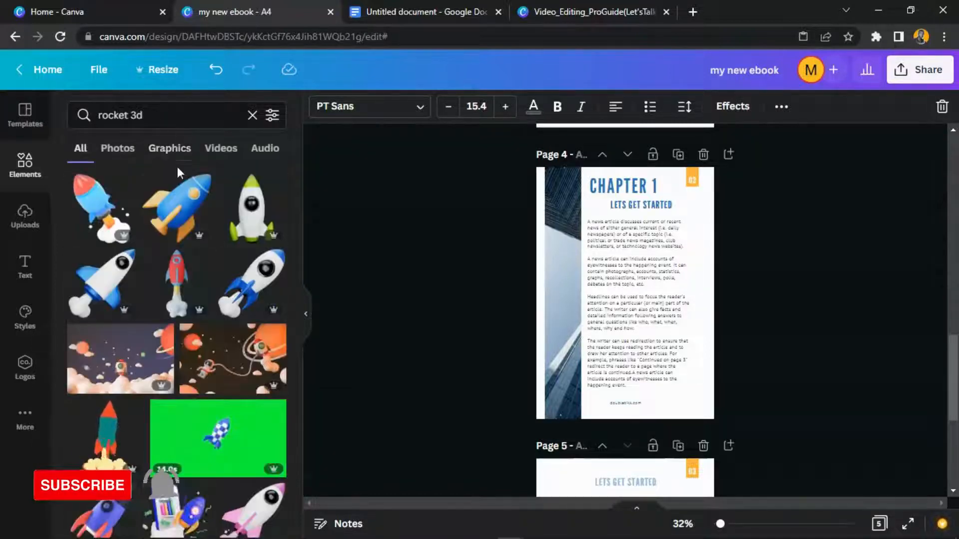
scroll(156, 295, "down", 2)
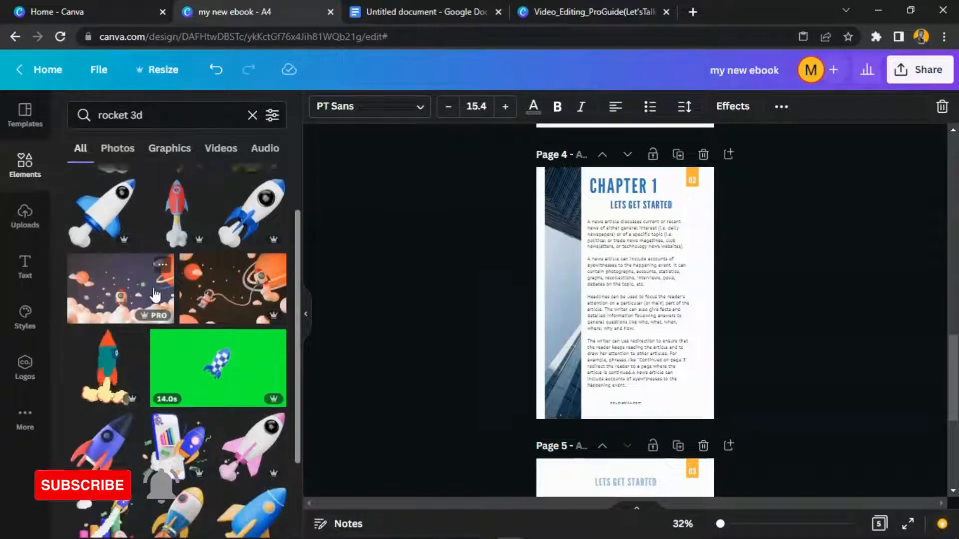
scroll(155, 294, "up", 2)
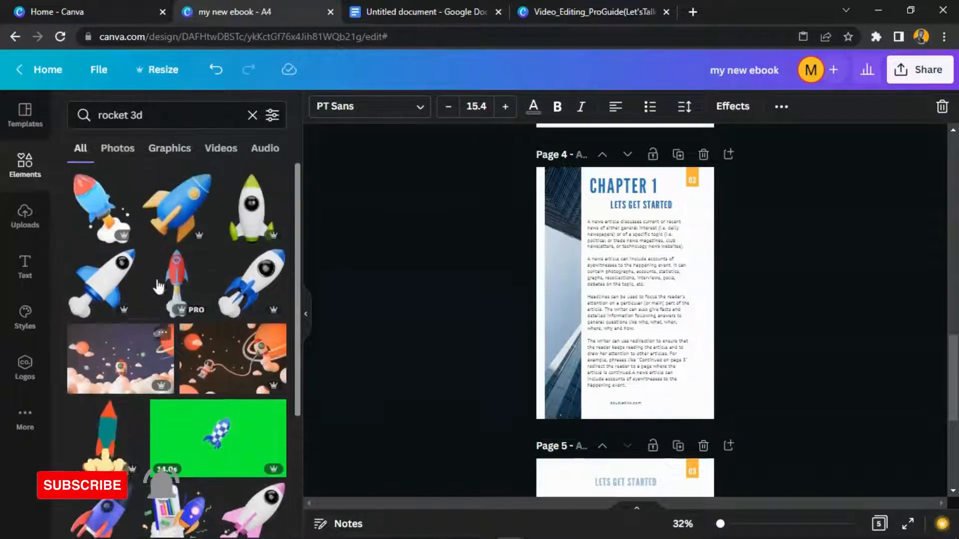
left_click(102, 216)
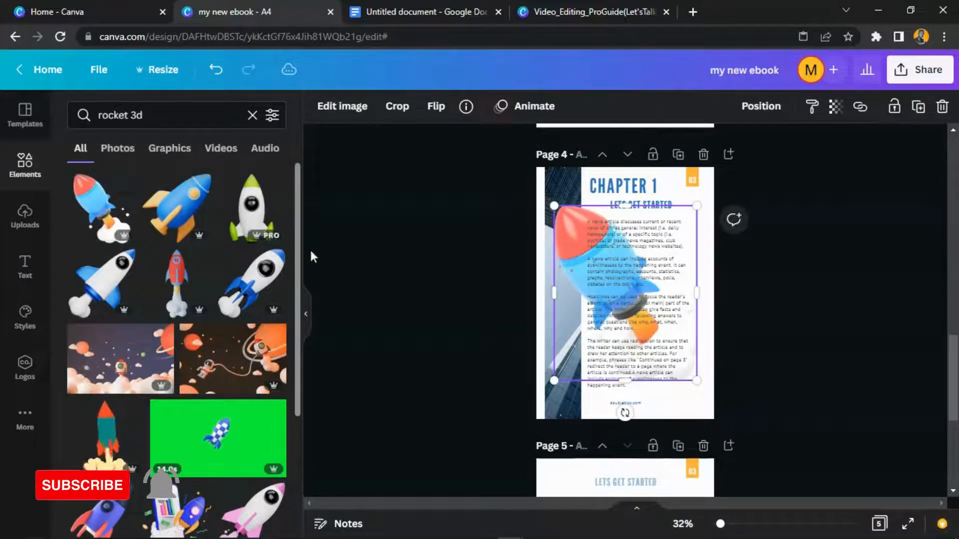
Scale the rocket down and place it in page 4's bottom-right corner, slightly overhanging the page's right and lower edges.
left_click_drag(552, 204, 673, 356)
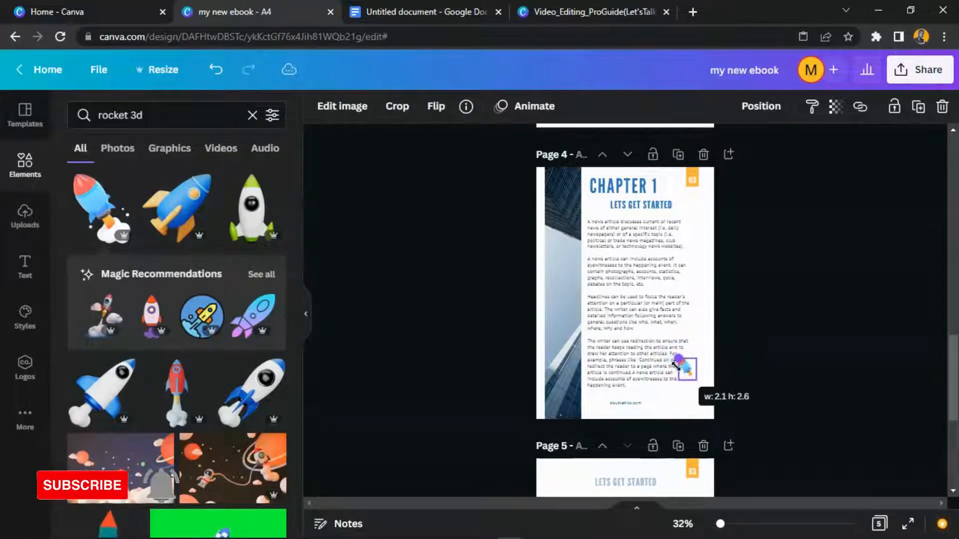
left_click_drag(700, 411, 723, 452)
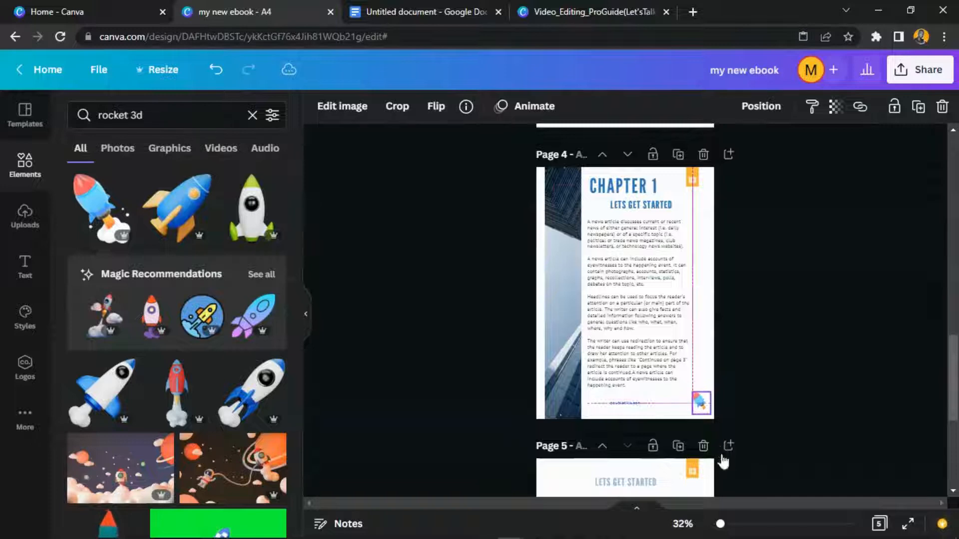
left_click_drag(720, 524, 730, 523)
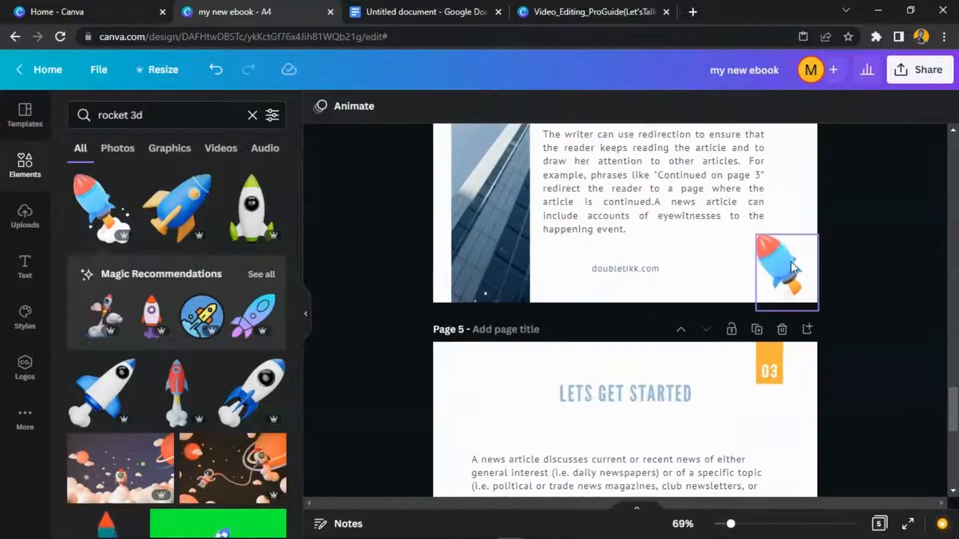
left_click(777, 255)
left_click_drag(755, 235, 704, 171)
left_click_drag(786, 276, 803, 287)
Fade the rocket on page 4 by setting its transparency to 41.
left_click(835, 107)
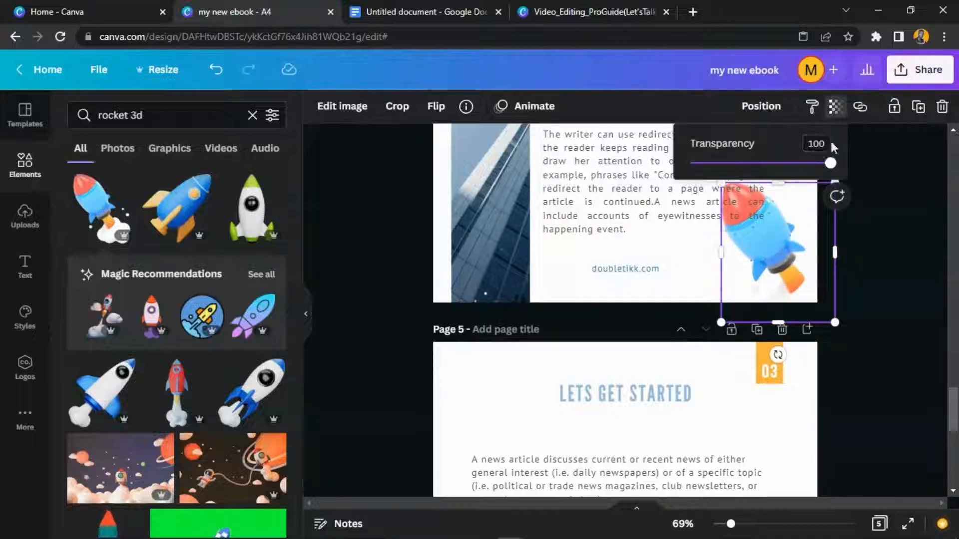
left_click_drag(830, 163, 749, 178)
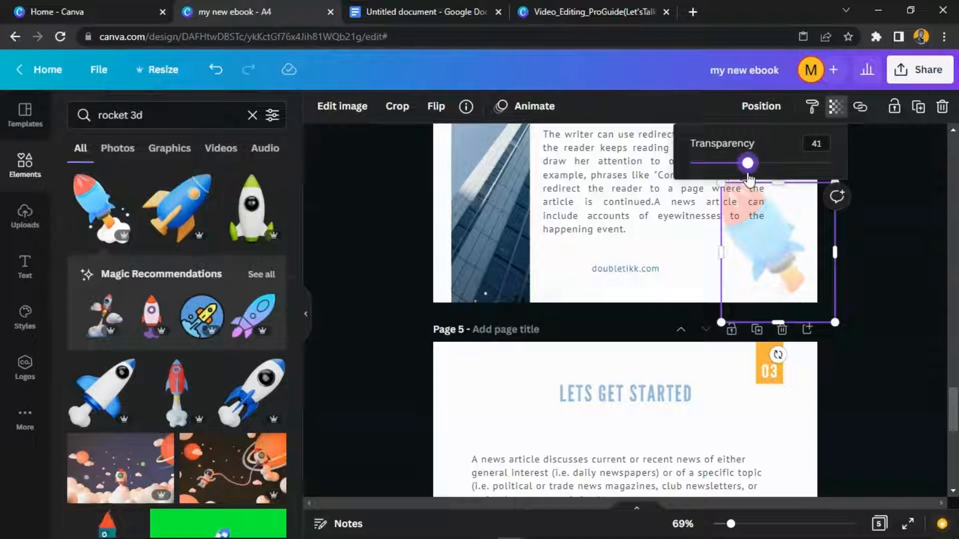
left_click(892, 215)
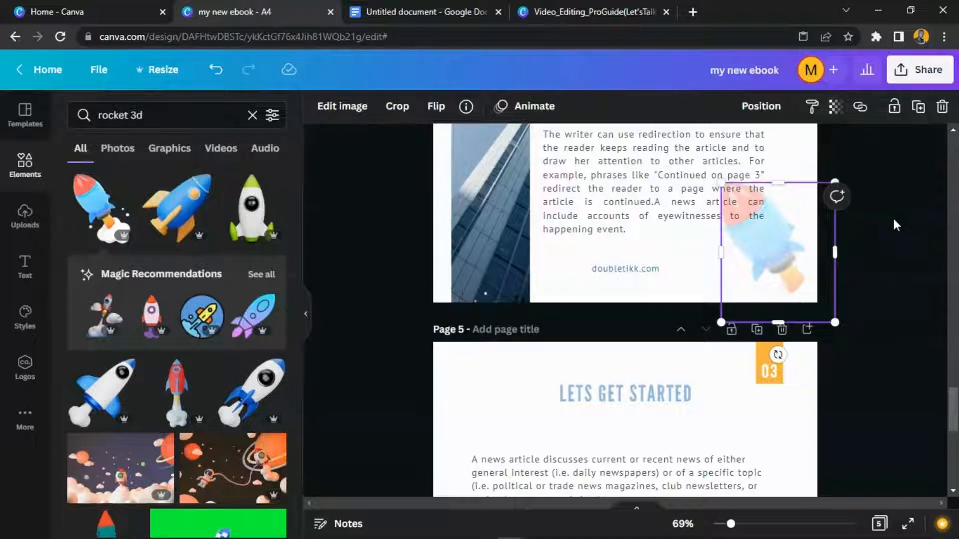
left_click(883, 243)
left_click(783, 253)
Copy the body text on page 5, and delete everything after its first paragraph to free the space below.
scroll(768, 280, "down", 5)
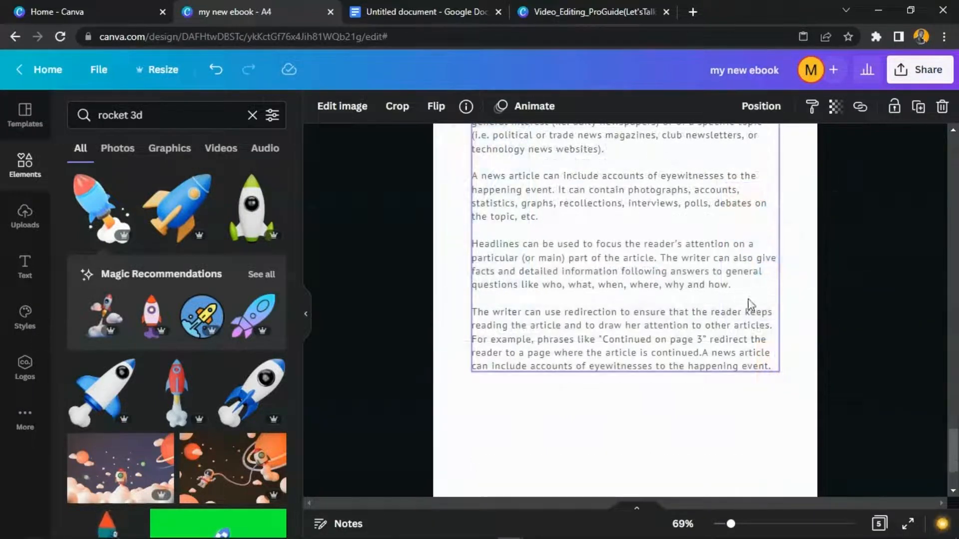
scroll(771, 358, "up", 1)
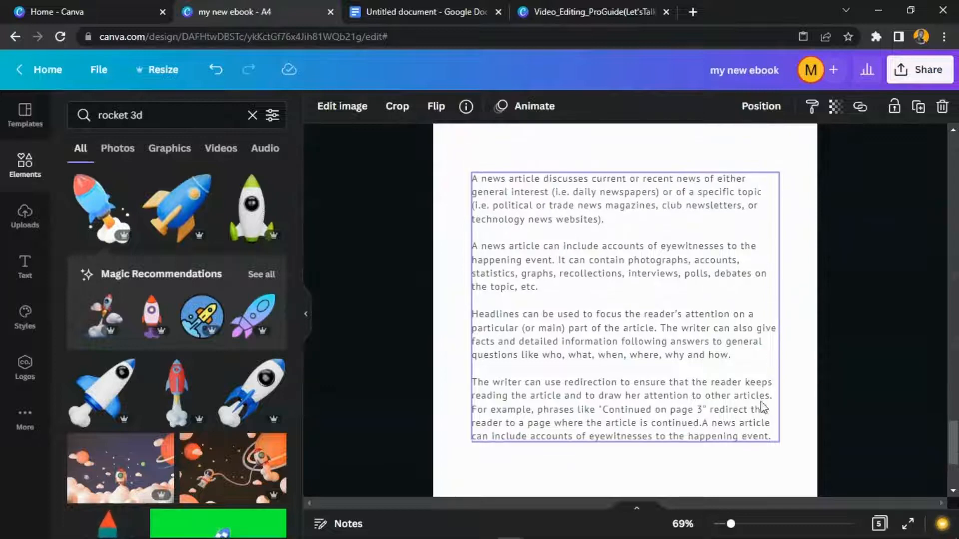
left_click(774, 439)
right_click(721, 207)
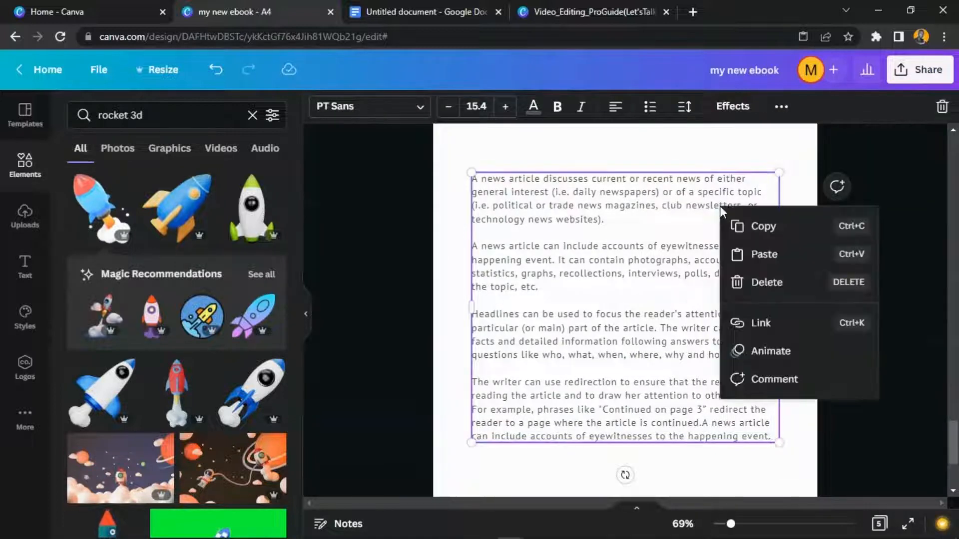
left_click(763, 226)
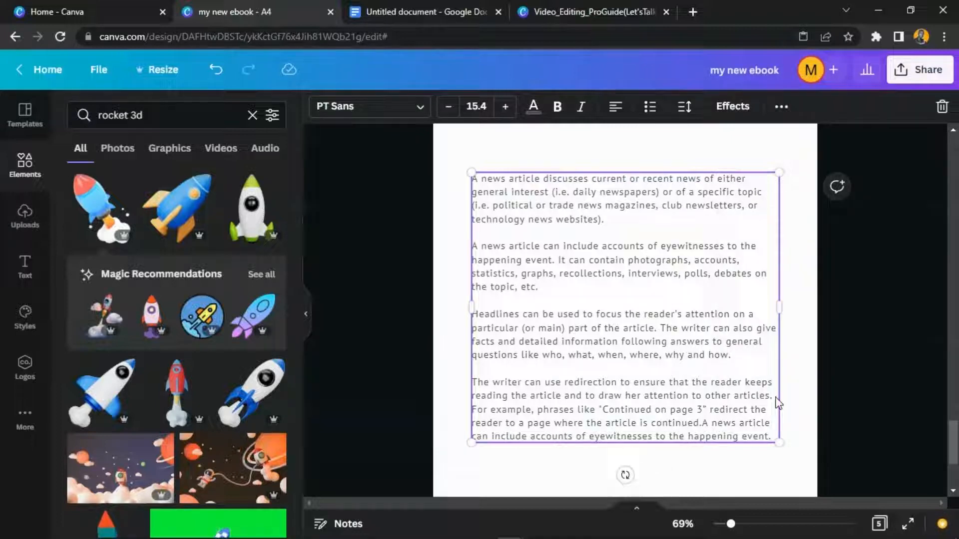
double_click(773, 437)
left_click(771, 438)
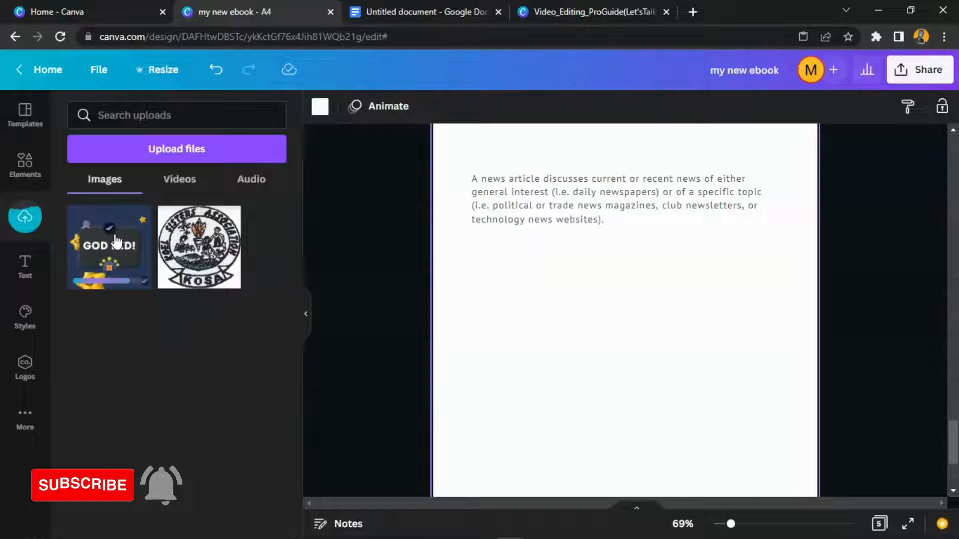
Add the uploaded "GOD DID!" image to page 5, scale it down and place it directly below the paragraph, near the page's left edge.
left_click(109, 247)
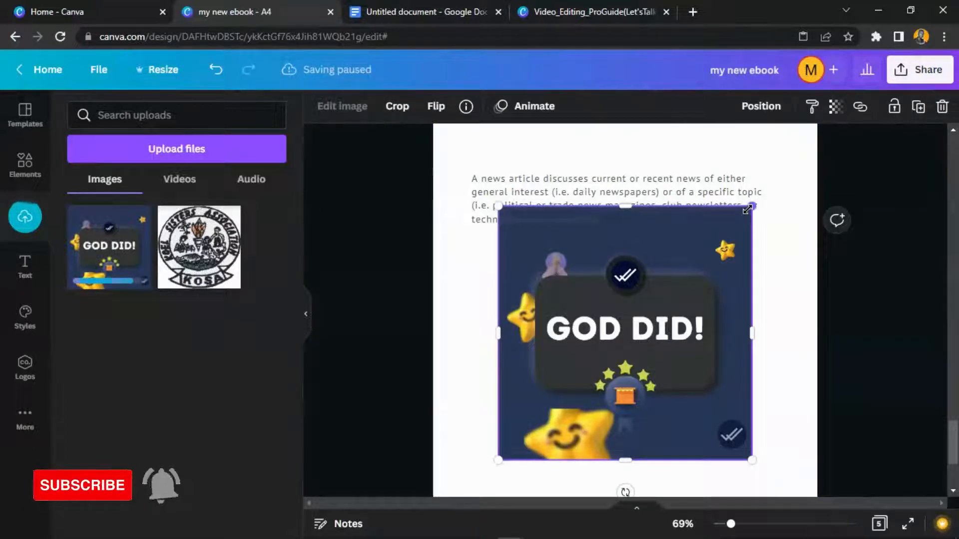
left_click_drag(752, 210, 691, 266)
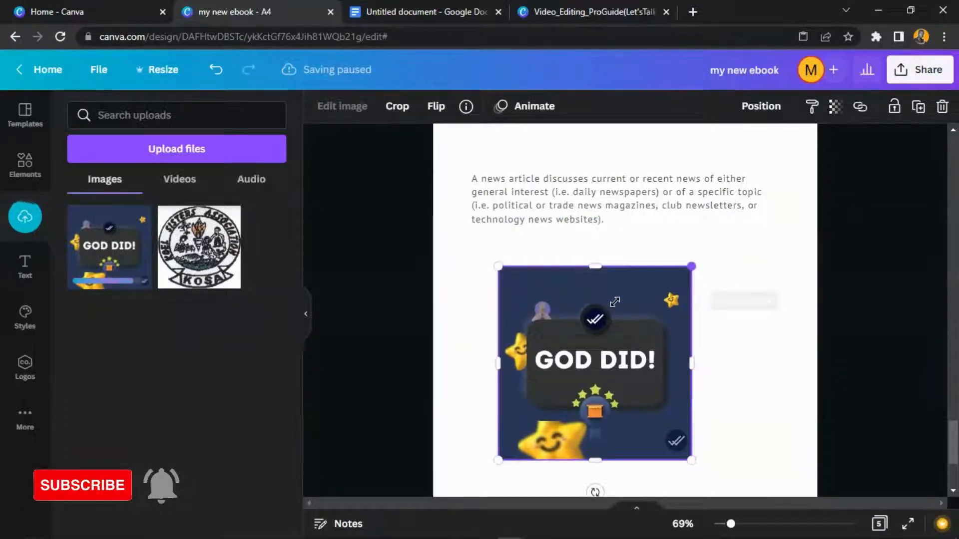
left_click_drag(634, 335, 597, 327)
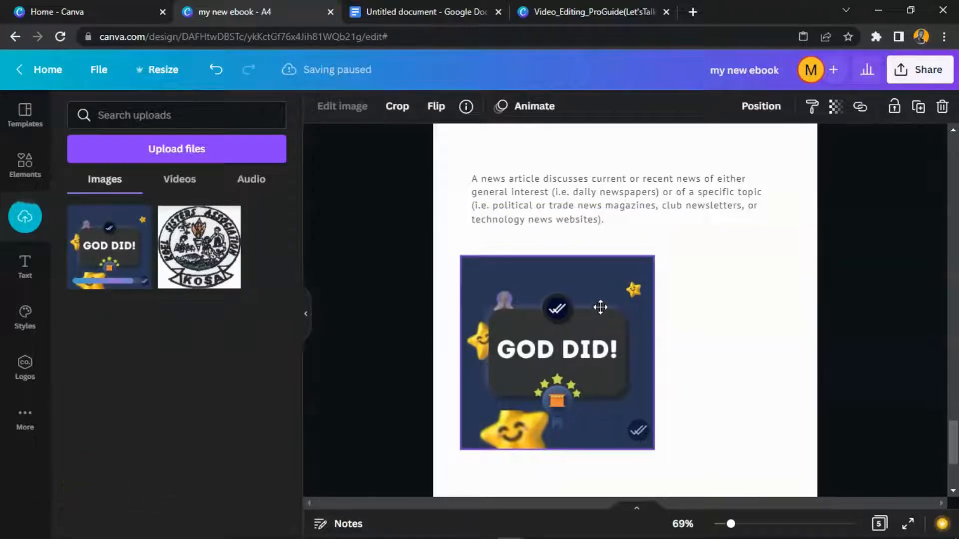
left_click_drag(601, 292, 598, 301)
left_click(749, 260)
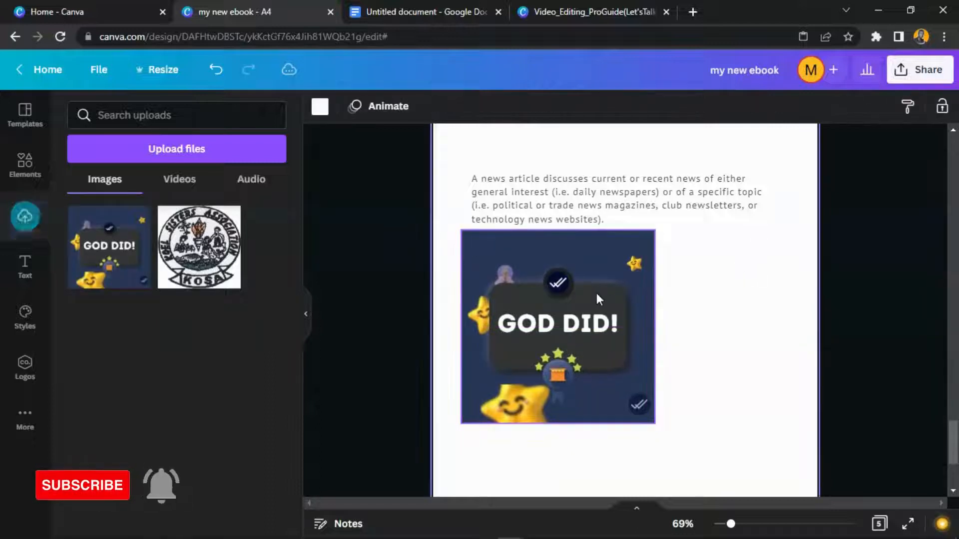
Duplicate page 5's paragraph and fit the copy into a text box about 8.3 wide, to the right of the "GOD DID!" image.
left_click(677, 214)
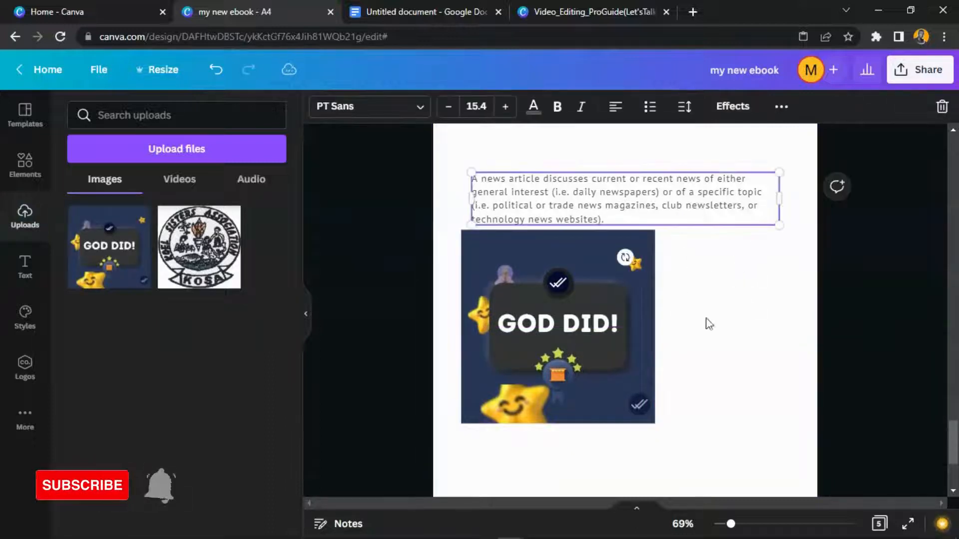
left_click(782, 107)
key("ctrl+d")
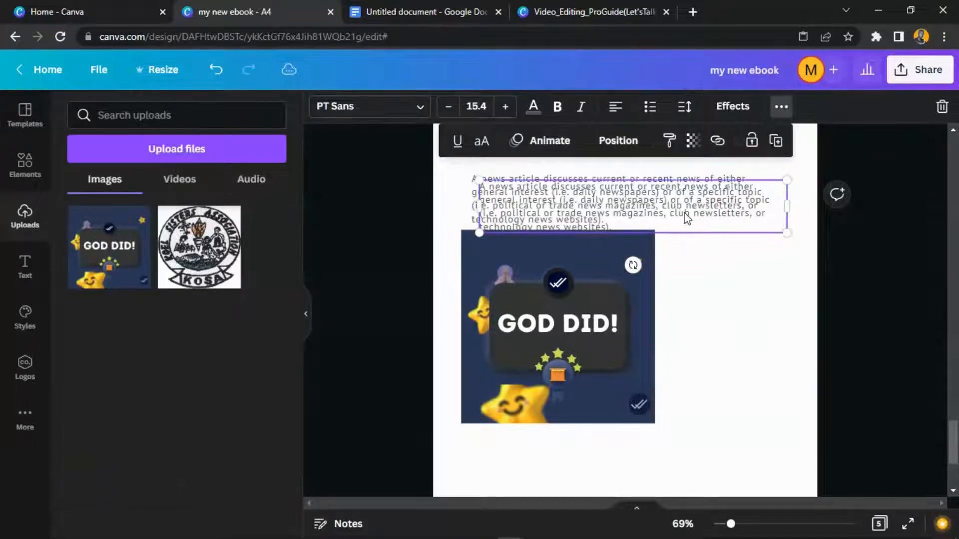
left_click_drag(686, 217, 749, 335)
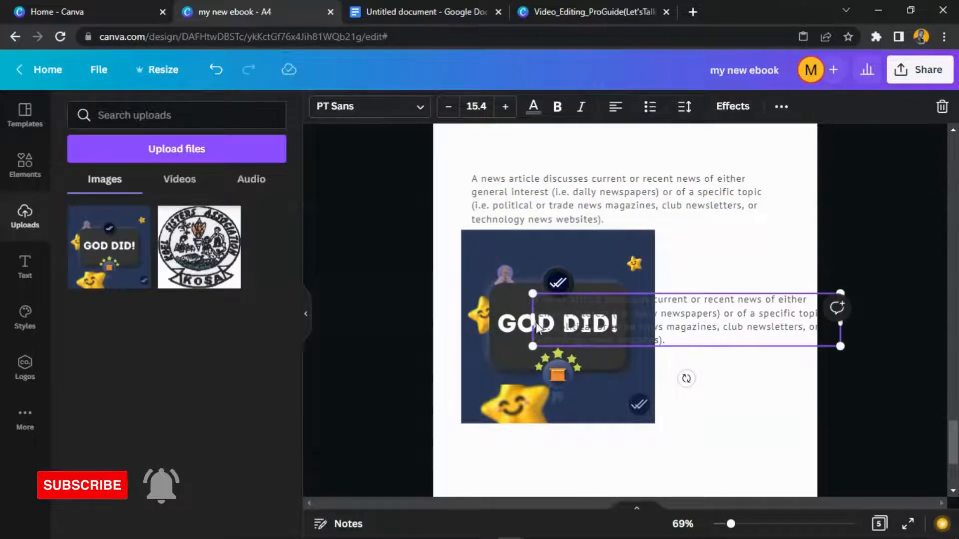
left_click_drag(531, 318, 729, 277)
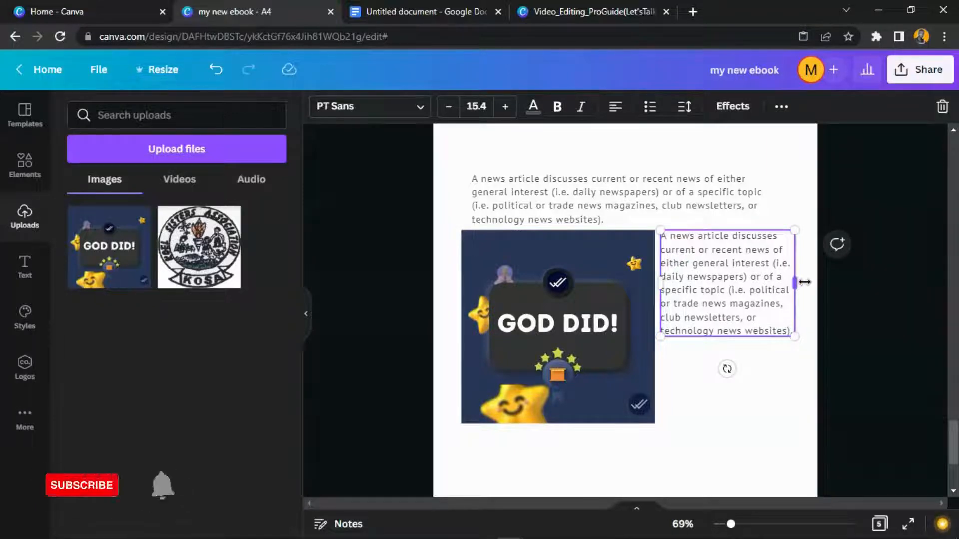
left_click_drag(804, 282, 812, 282)
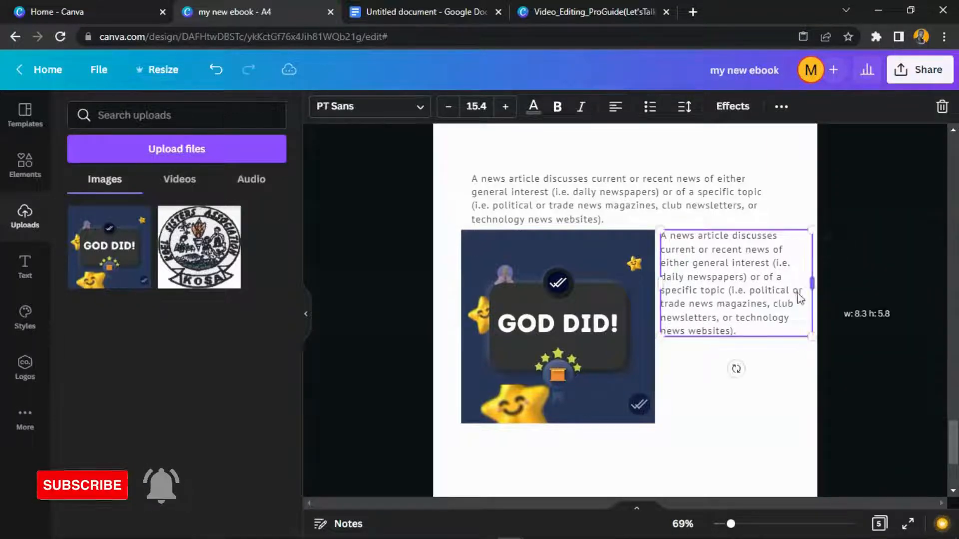
Shrink the "GOD DID!" image, and enlarge the paragraph beside it to font size 18.2 with a small gap between them.
left_click(556, 335)
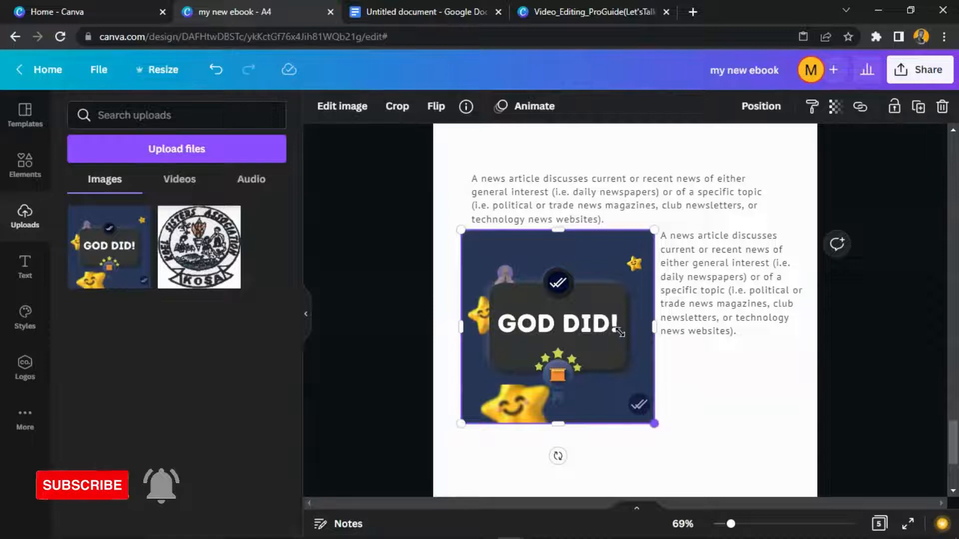
left_click_drag(620, 332, 614, 314)
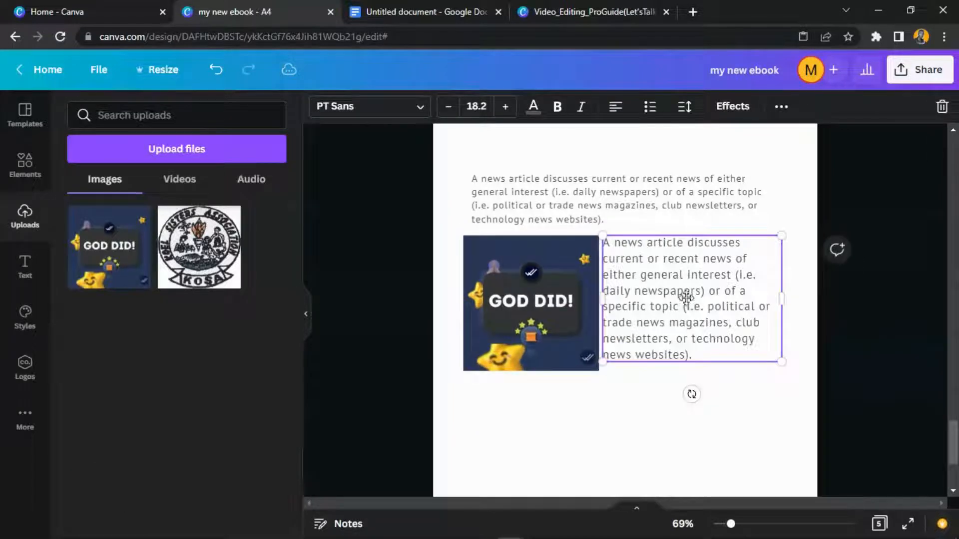
left_click_drag(686, 297, 693, 307)
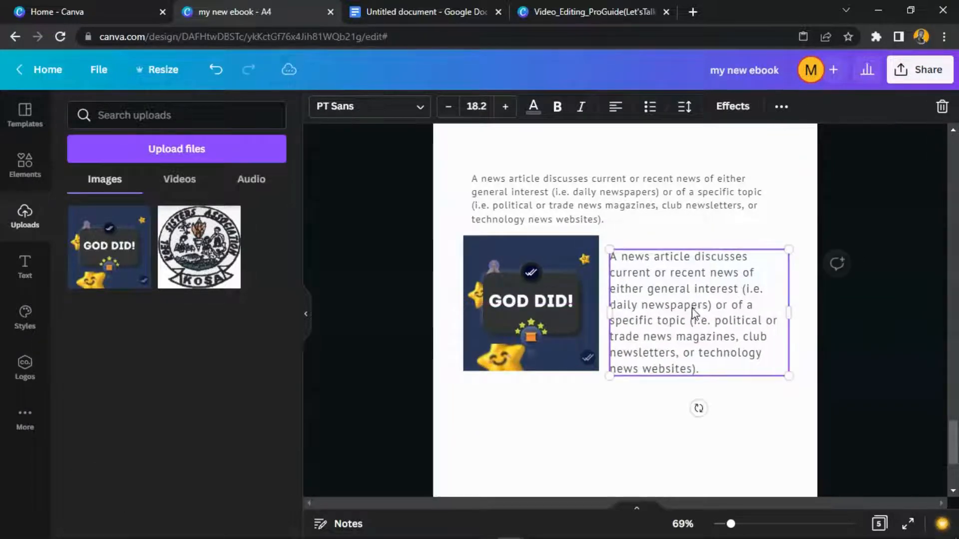
Set the font size of the paragraph above the image on page 5 to 18.
left_click(616, 202)
left_click(618, 206)
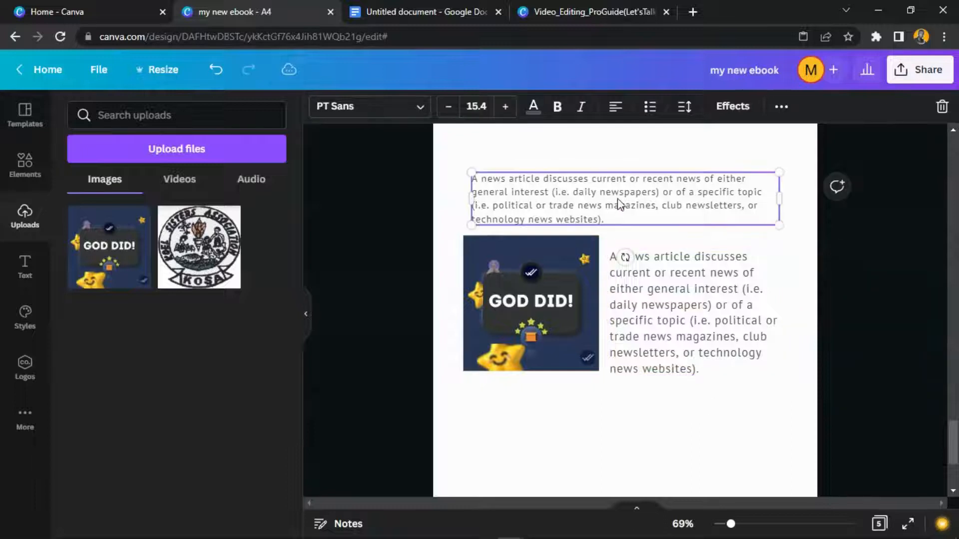
left_click(674, 277)
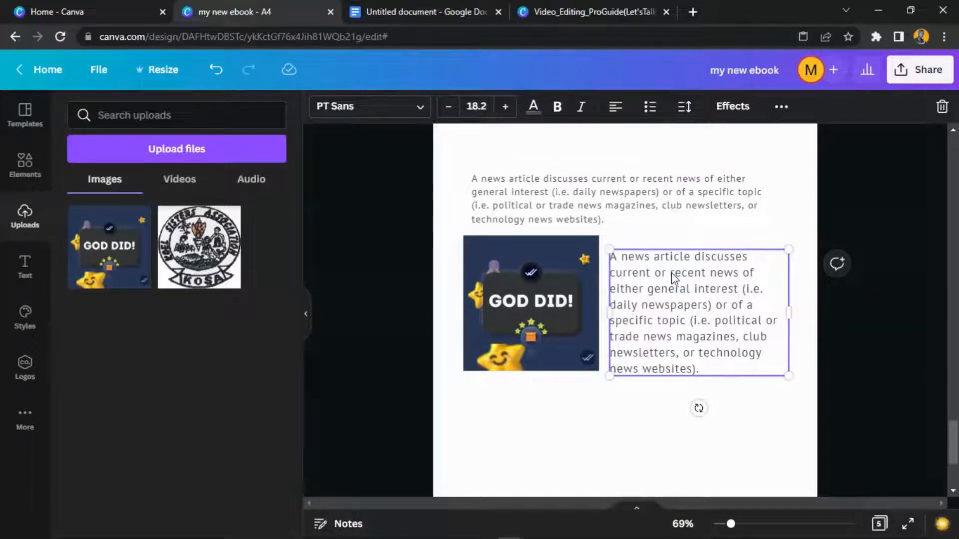
left_click(654, 207)
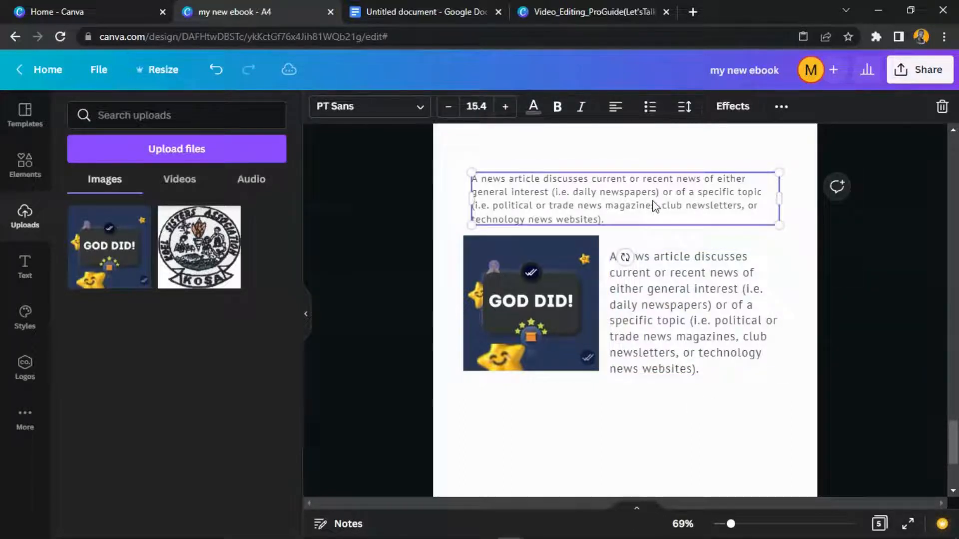
left_click(476, 106)
type("1")
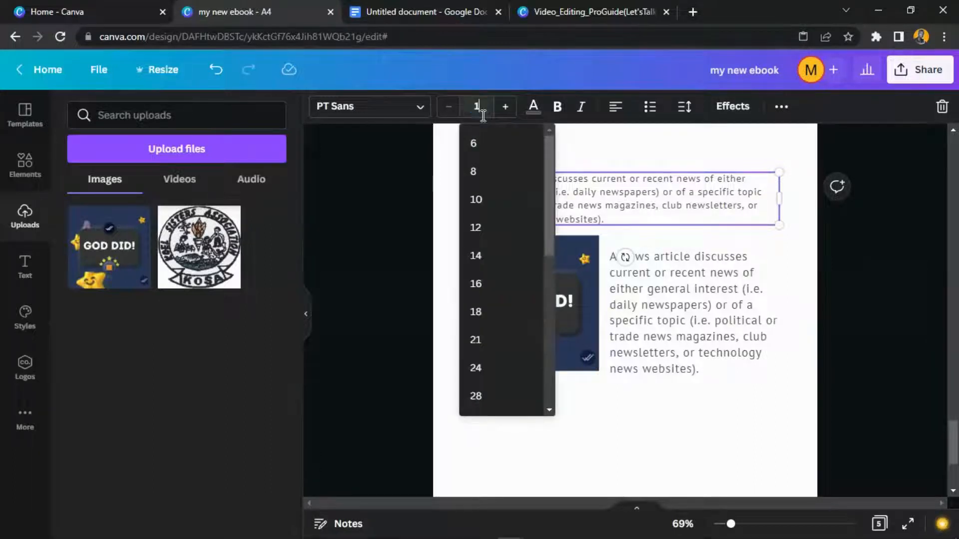
type("8")
key("Return")
left_click(889, 276)
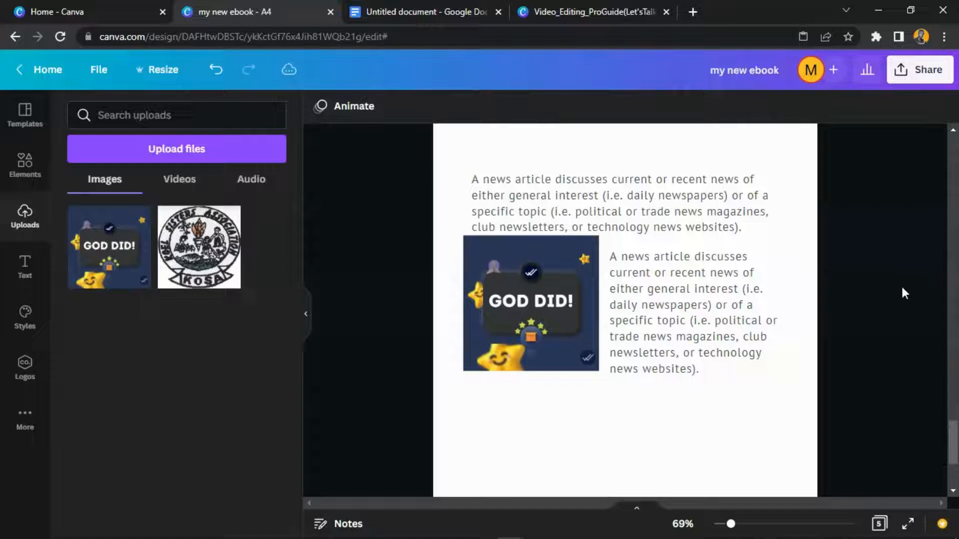
Paste the copied body text below the image on page 5 and remove everything after its second paragraph.
left_click(655, 193)
right_click(528, 306)
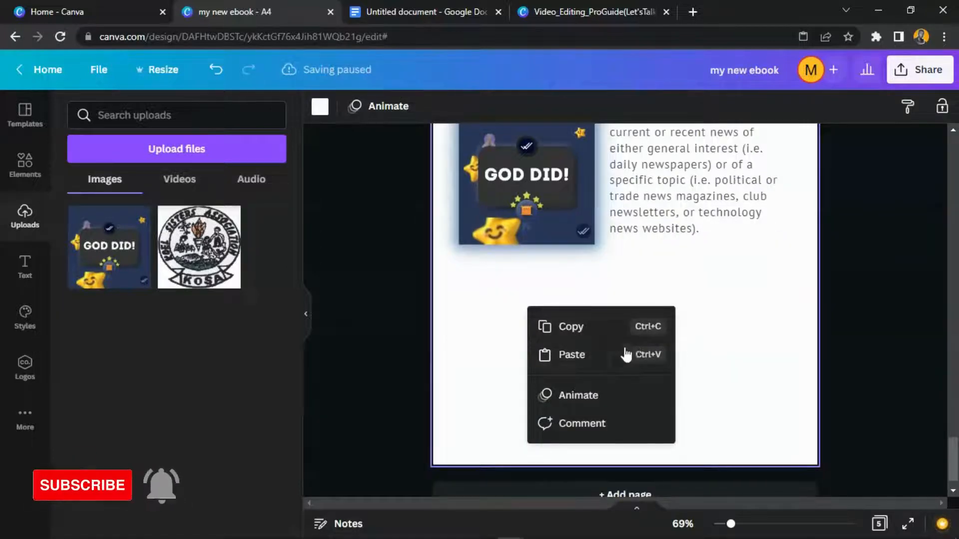
left_click(602, 349)
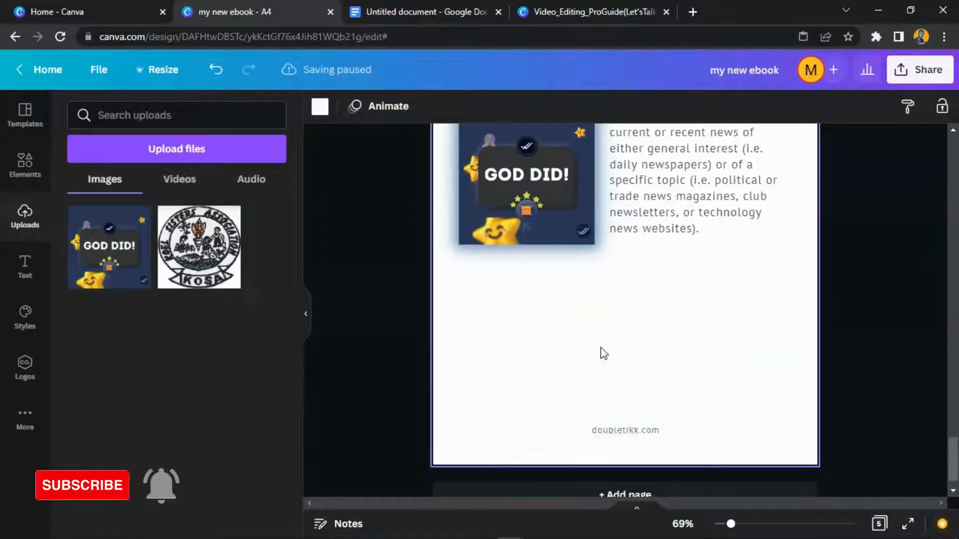
left_click_drag(694, 262, 703, 426)
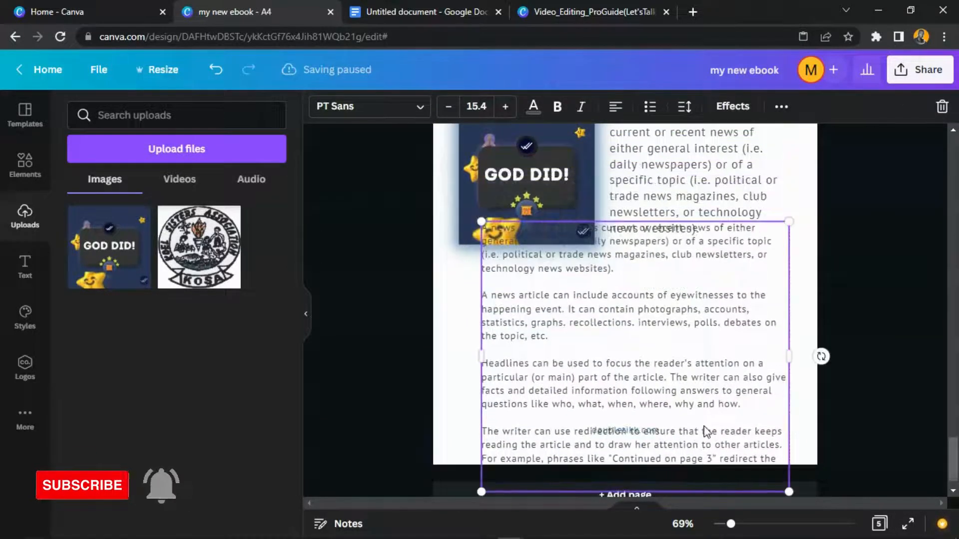
double_click(493, 349)
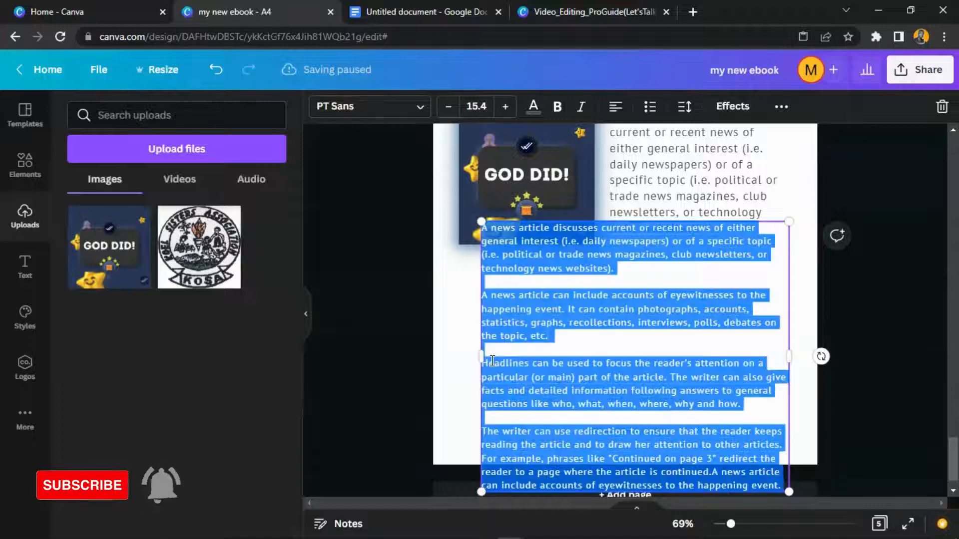
left_click_drag(493, 349, 780, 486)
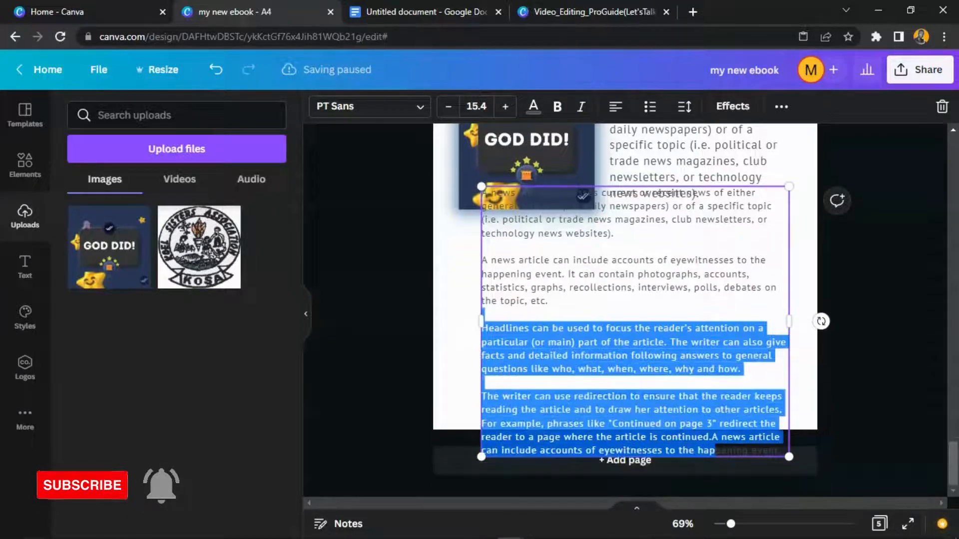
key("ctrl+z")
left_click(879, 208)
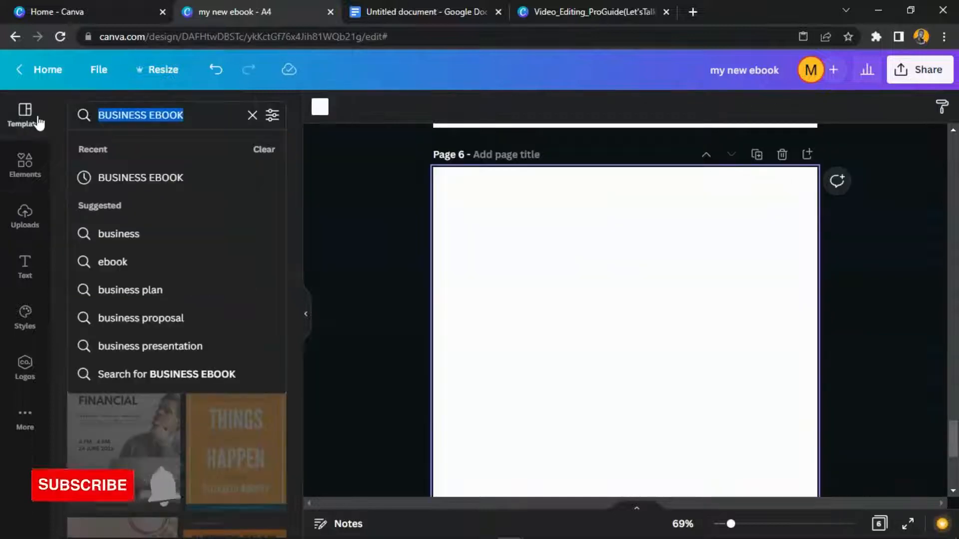
Search the templates for "charts and graphs" to fill the blank page 6.
type("ch")
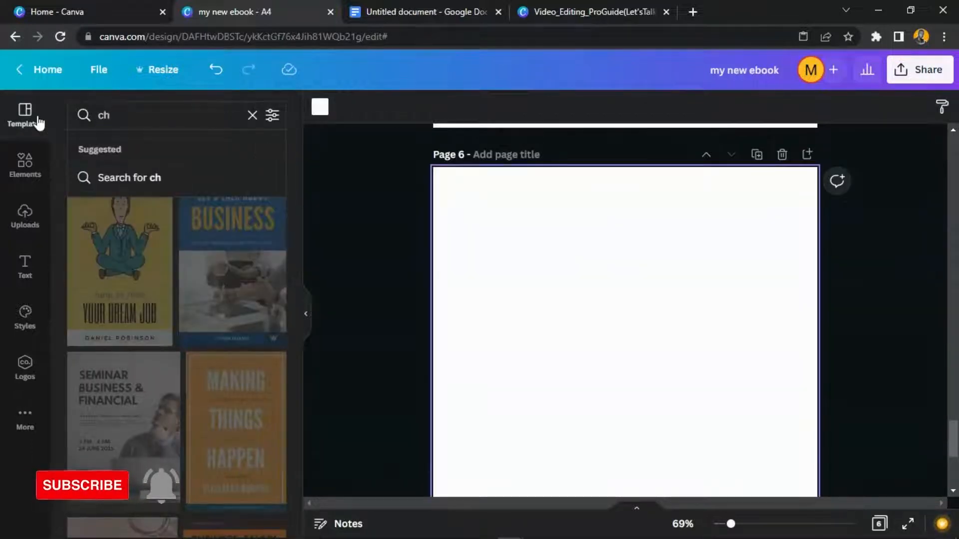
type("art")
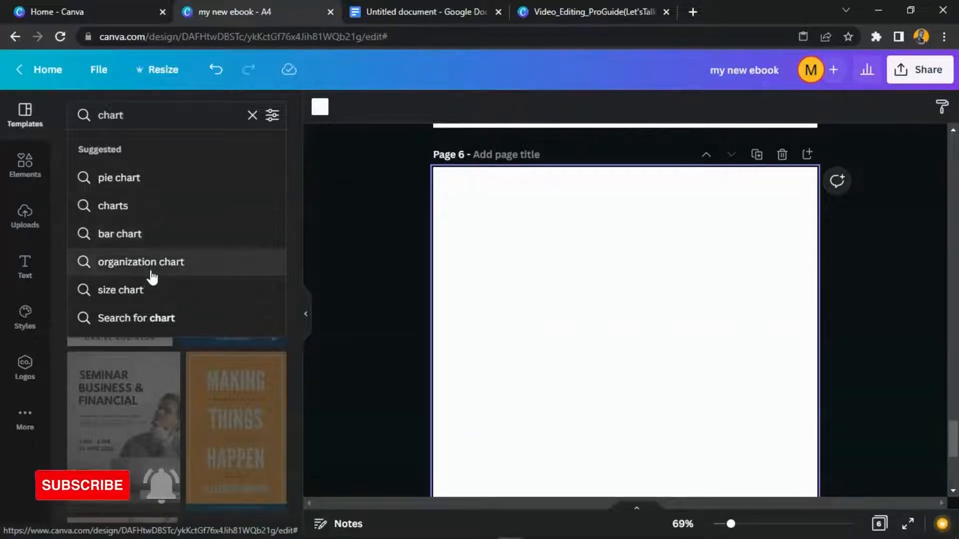
type("s and grap")
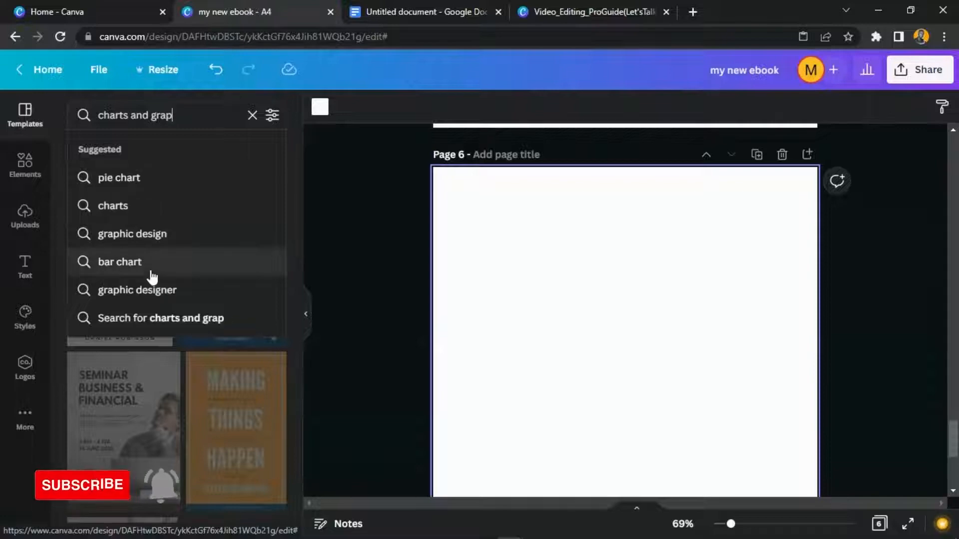
type("hs")
key("Return")
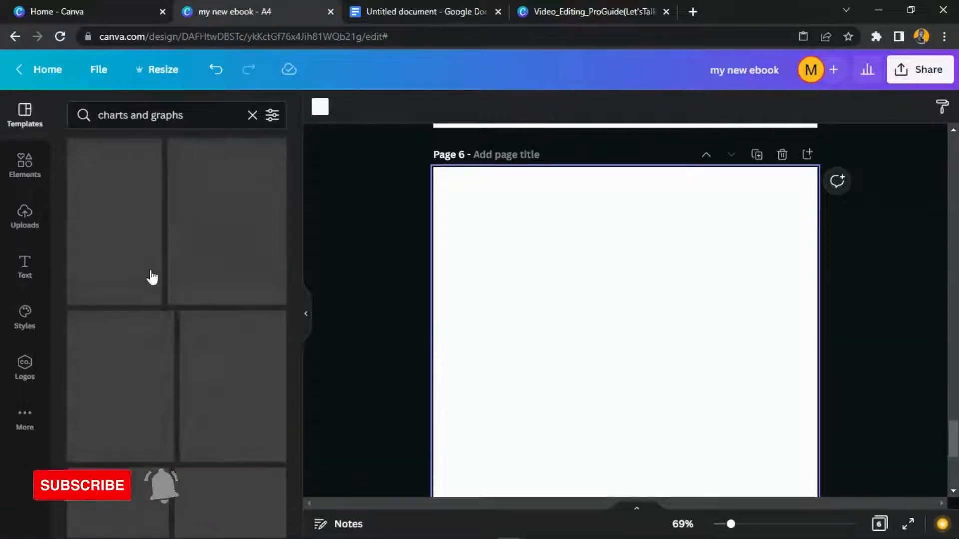
Apply the orange and navy "The Bronx + Co." daily report template to page 6 and look over the result.
scroll(230, 185, "down", 7)
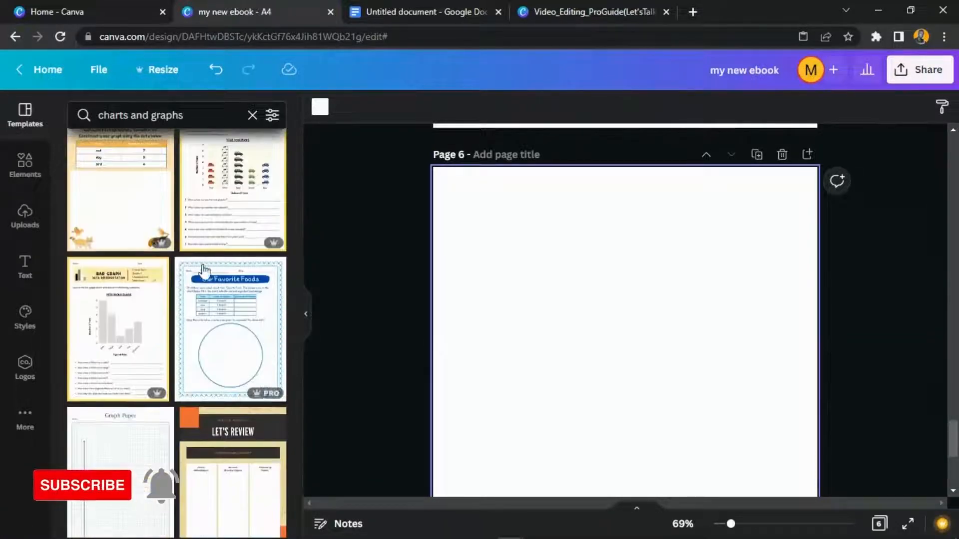
scroll(203, 265, "down", 3)
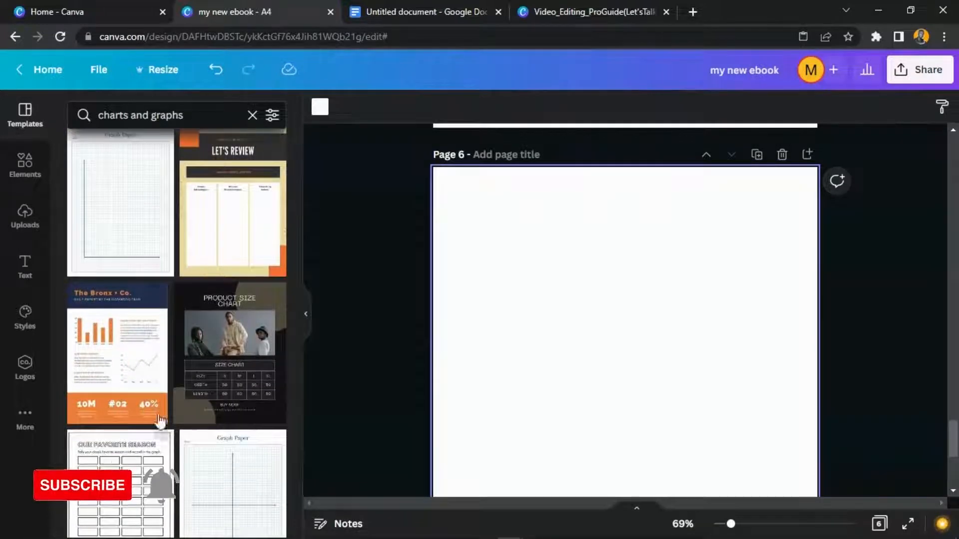
left_click(121, 338)
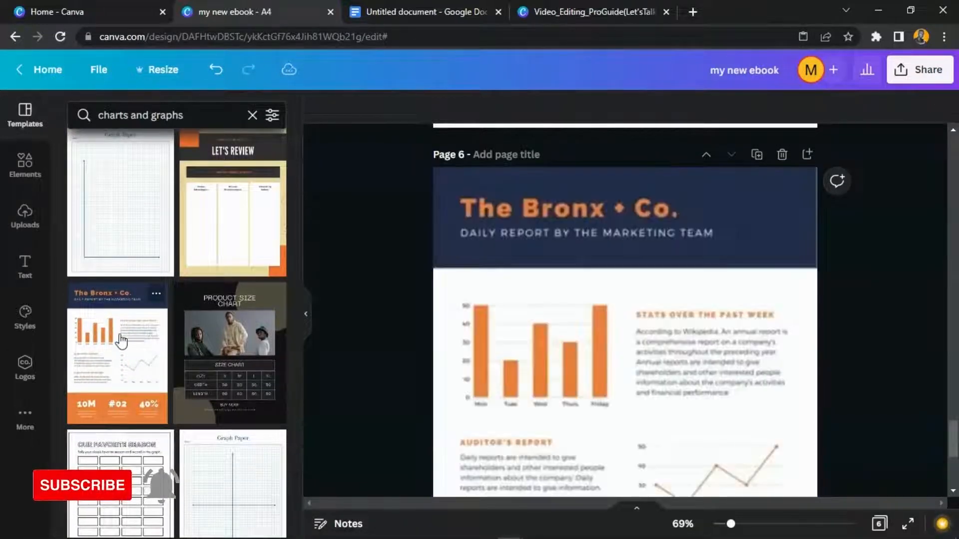
scroll(585, 357, "down", 3)
scroll(695, 357, "up", 7)
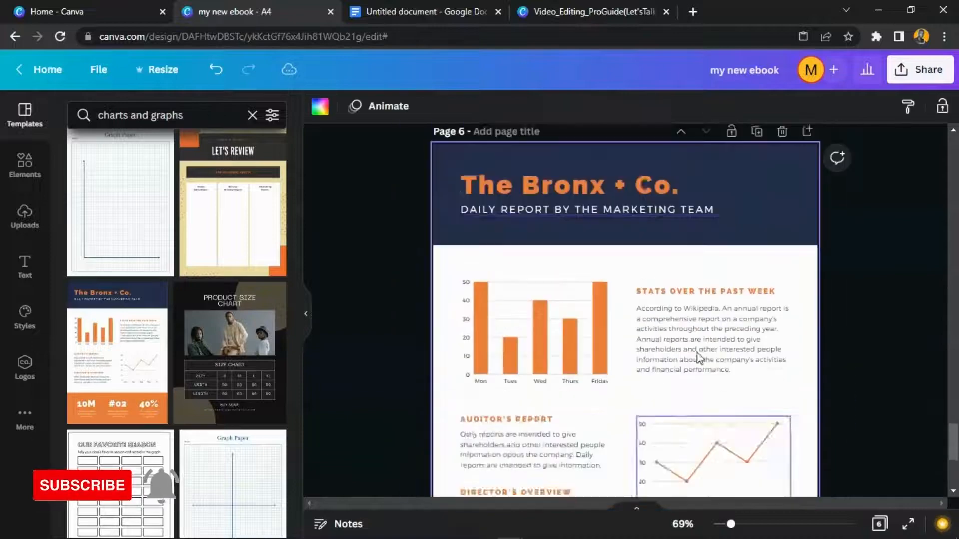
scroll(810, 273, "down", 3)
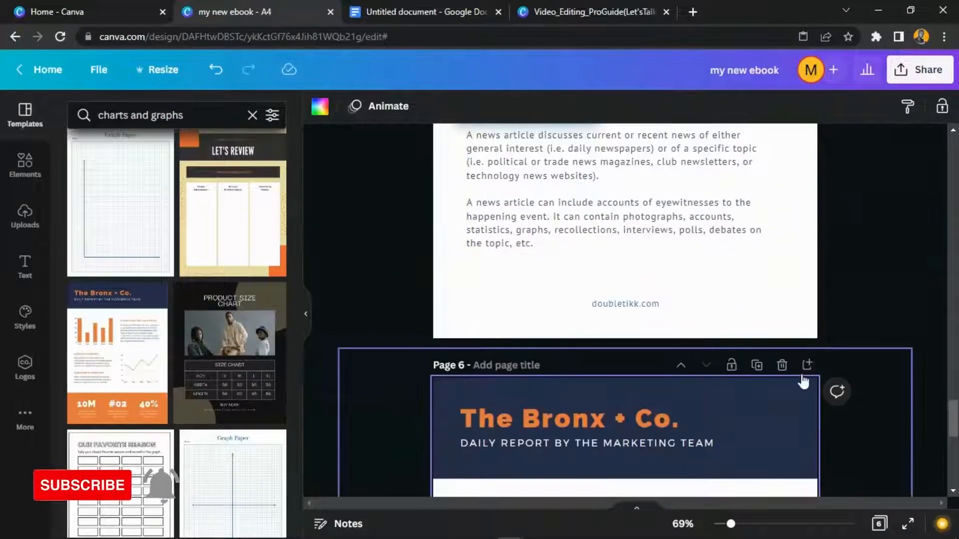
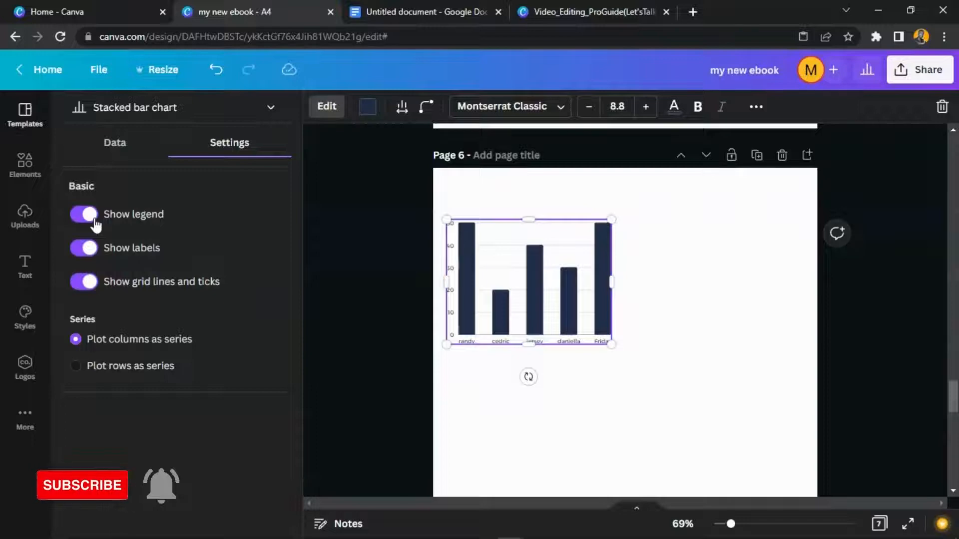
Hide the legend of page 6's bar chart and try switching its labels and grid lines off and on.
left_click(93, 252)
left_click(91, 250)
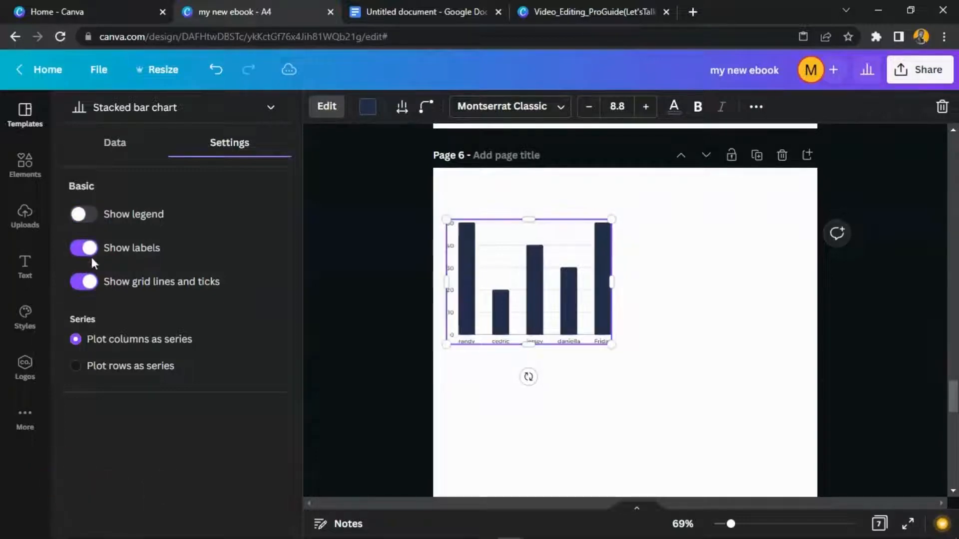
left_click(91, 284)
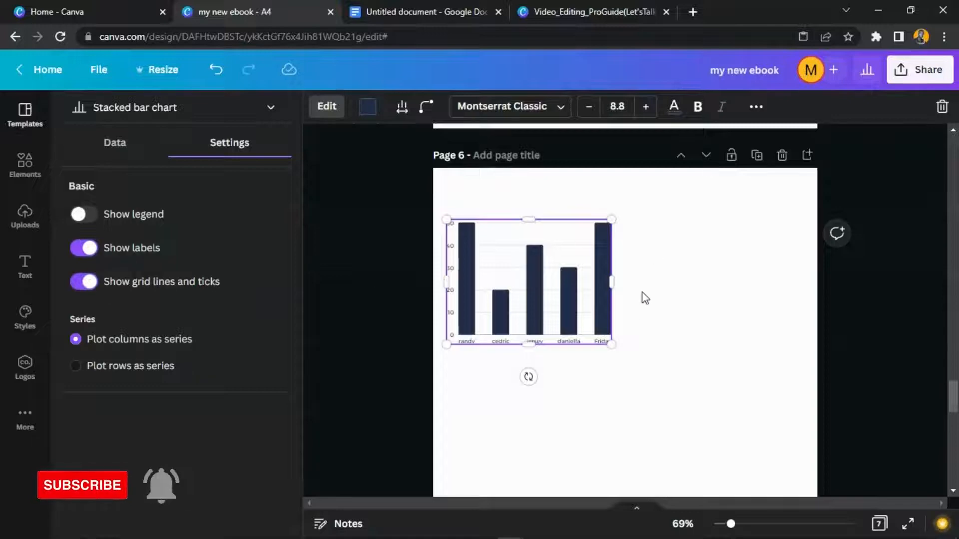
Copy the paragraph beside the "GOD DID!" image on page 5.
scroll(649, 332, "down", 2)
scroll(730, 327, "up", 6)
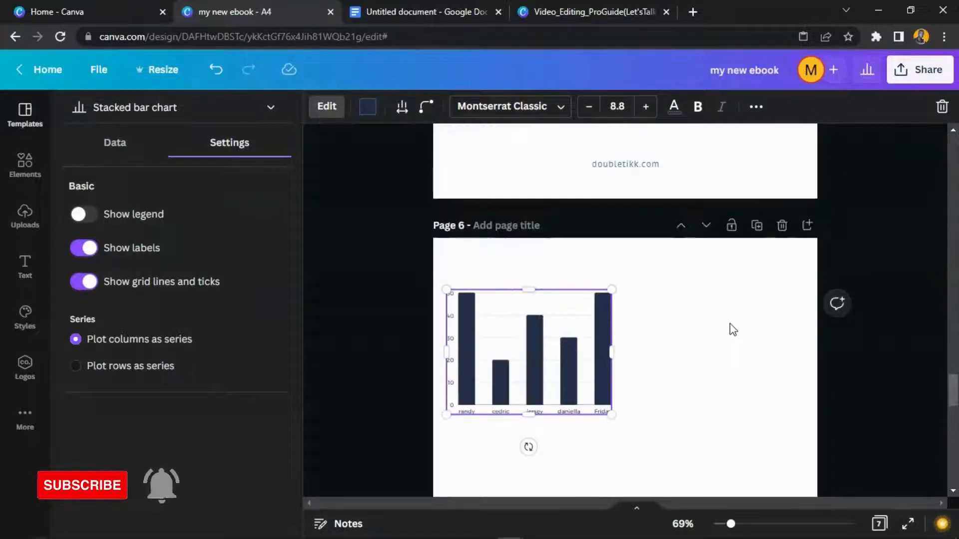
scroll(722, 224, "up", 3)
left_click(687, 263)
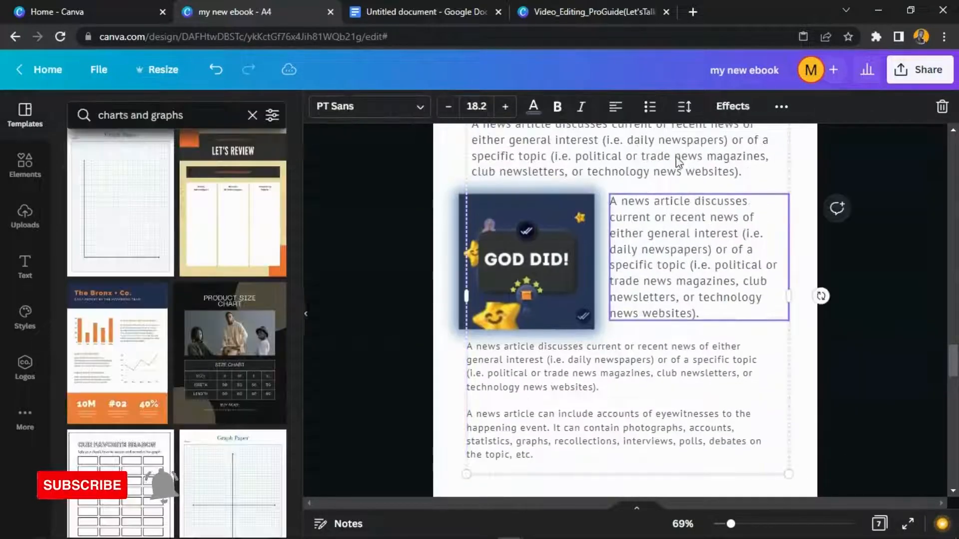
left_click(781, 106)
left_click(587, 141)
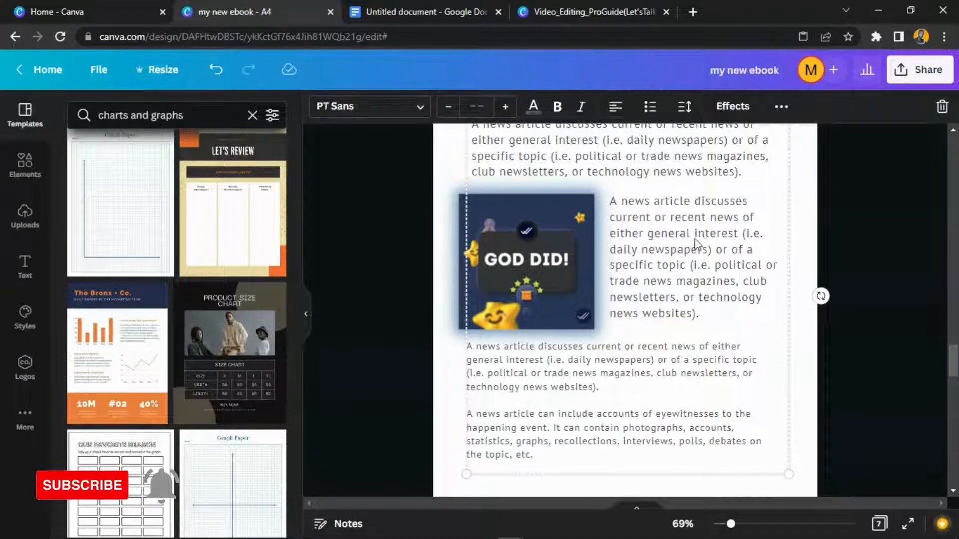
left_click(681, 217)
right_click(678, 215)
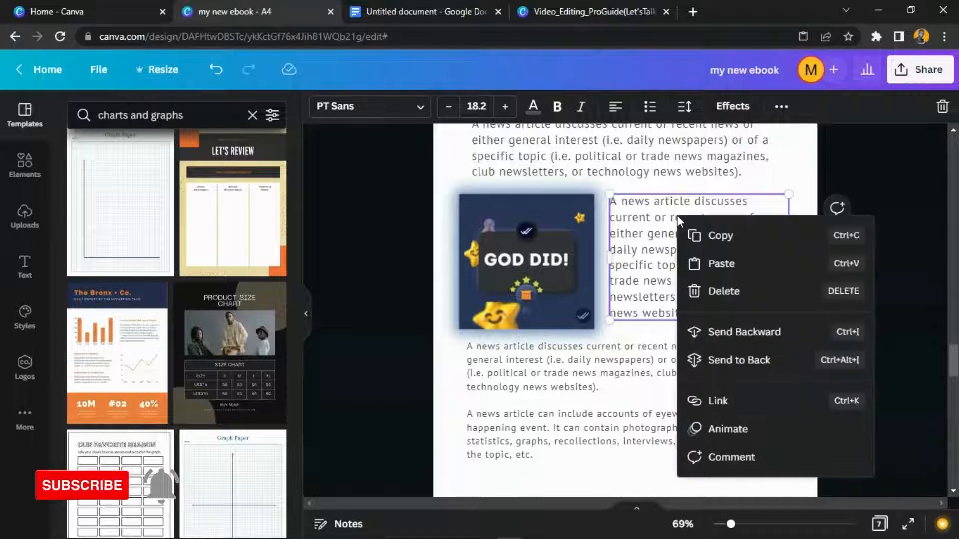
left_click(719, 244)
Paste the copied paragraph onto page 6 and place it to the right of the bar chart.
scroll(714, 240, "down", 6)
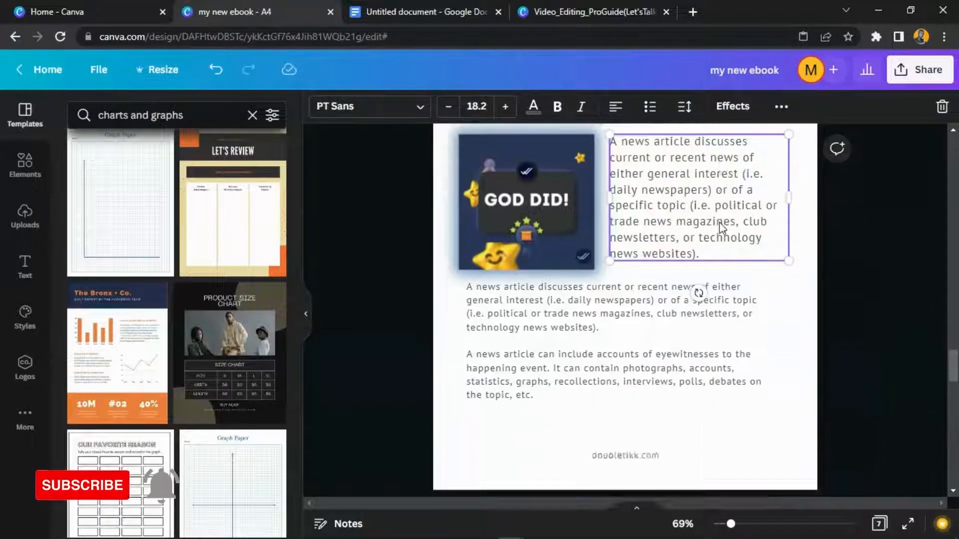
scroll(705, 255, "down", 3)
right_click(679, 261)
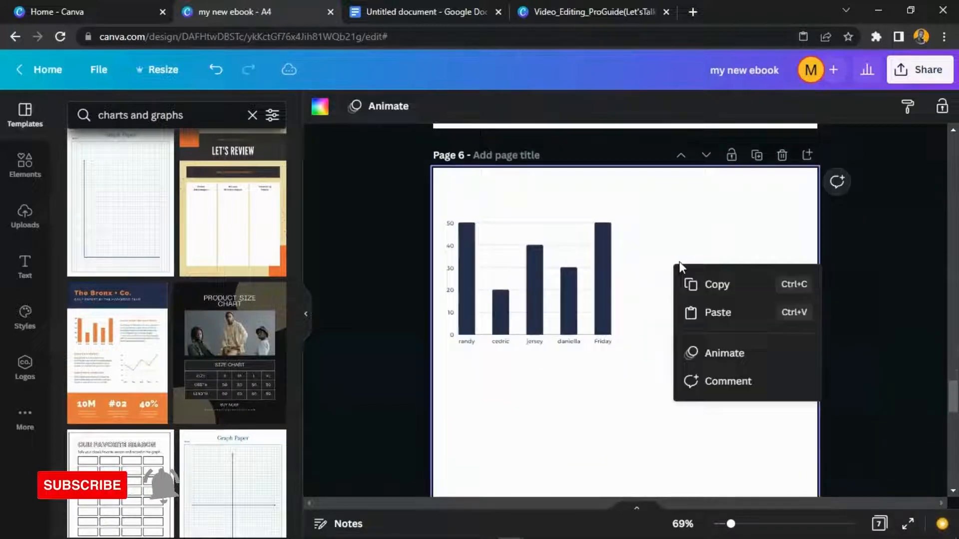
left_click(719, 315)
left_click_drag(696, 390, 706, 250)
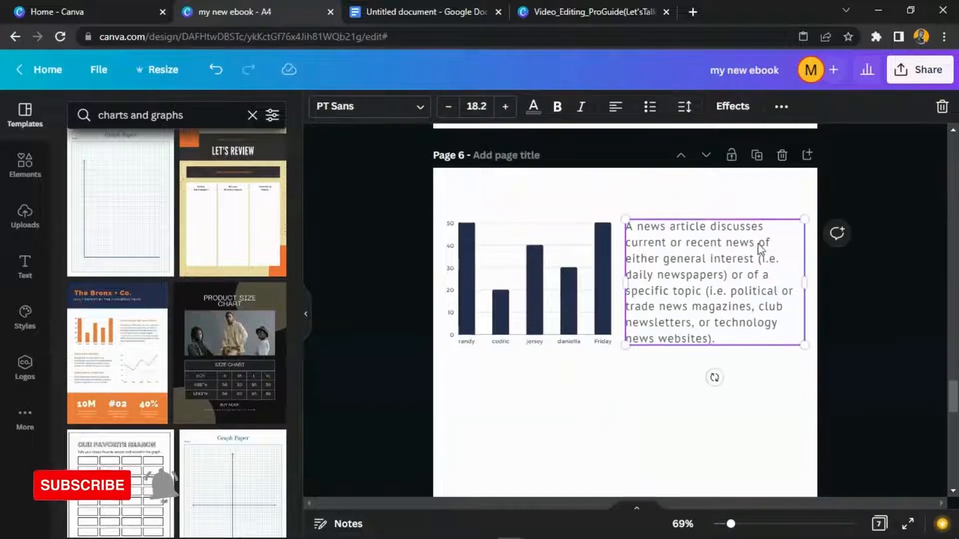
left_click(909, 256)
Copy the two-paragraph text block from the lower part of page 5 and place it below the bar chart on page 6.
scroll(887, 321, "down", 1)
scroll(888, 327, "down", 2)
scroll(887, 314, "up", 5)
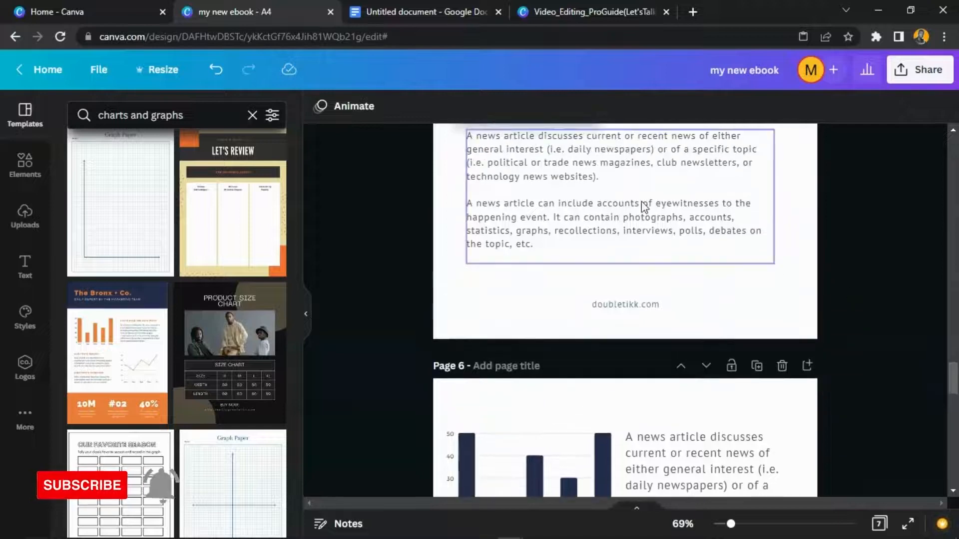
right_click(617, 214)
left_click(652, 232)
scroll(630, 323, "down", 6)
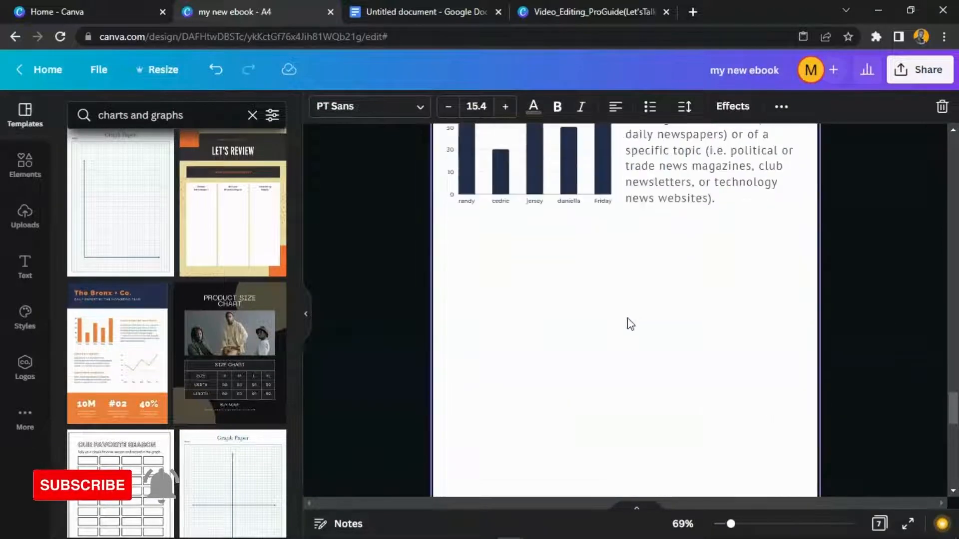
right_click(547, 299)
left_click(598, 345)
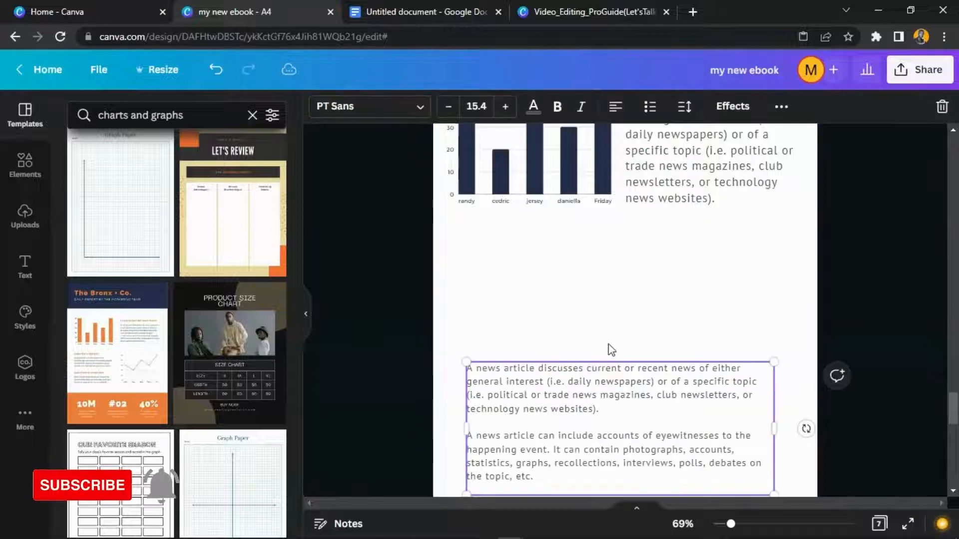
left_click_drag(634, 467, 623, 317)
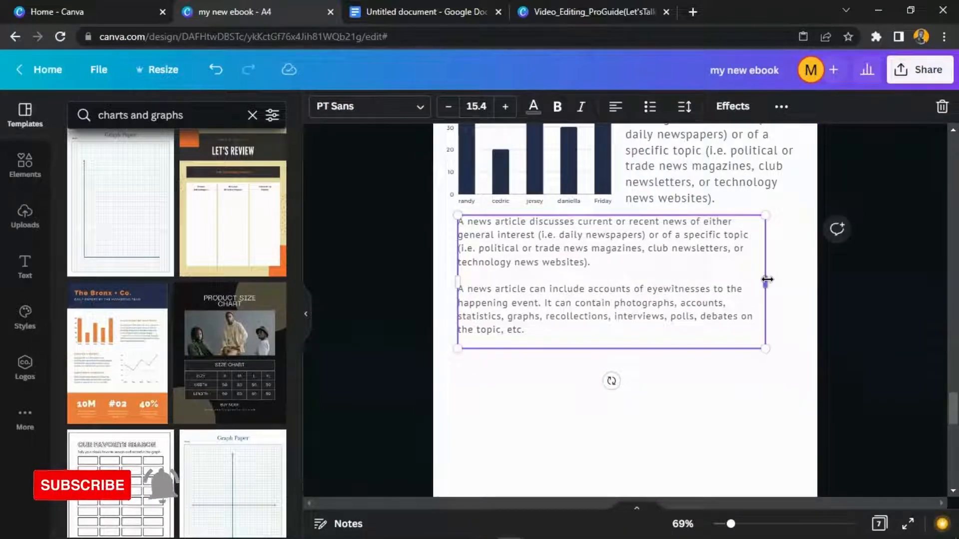
Widen the text block below page 6's bar chart slightly and justify its text.
left_click_drag(764, 275, 783, 275)
left_click(615, 106)
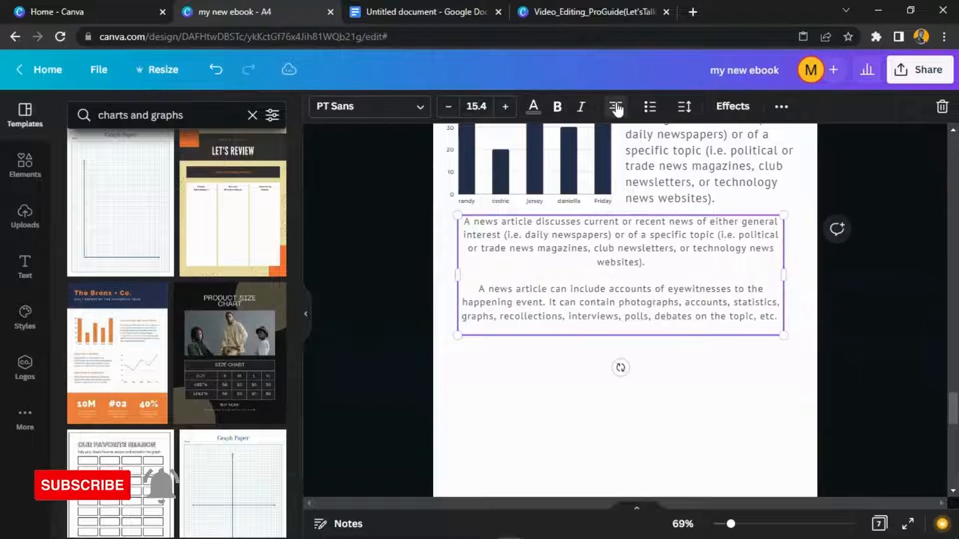
left_click(616, 107)
left_click(616, 108)
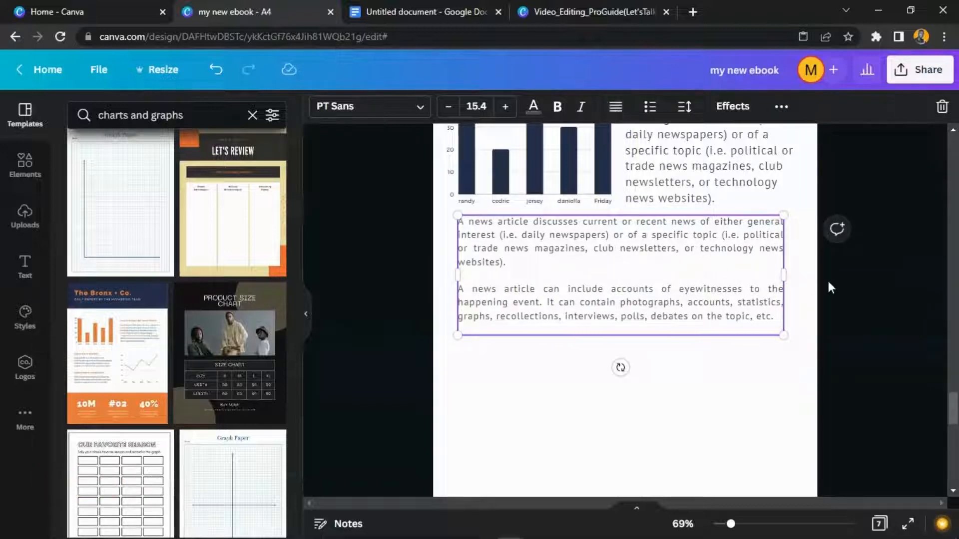
left_click(854, 285)
Look over pages 6 and 7 and search the elements for "pie chart".
scroll(499, 200, "up", 2)
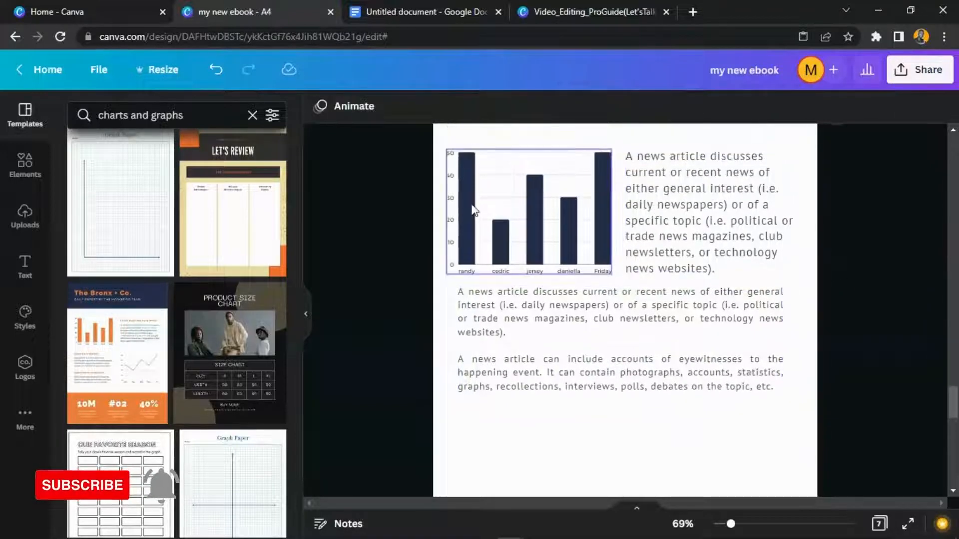
scroll(659, 325, "down", 10)
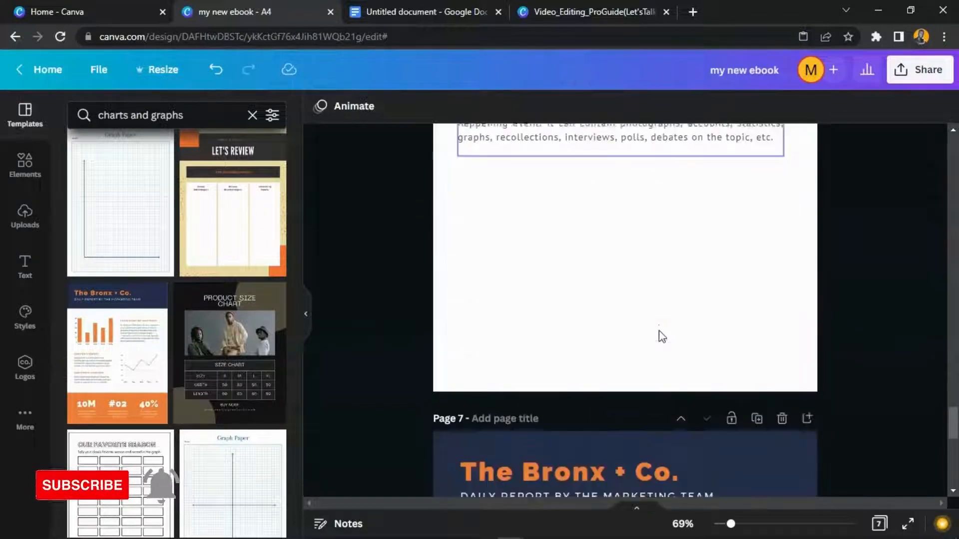
scroll(674, 444, "down", 5)
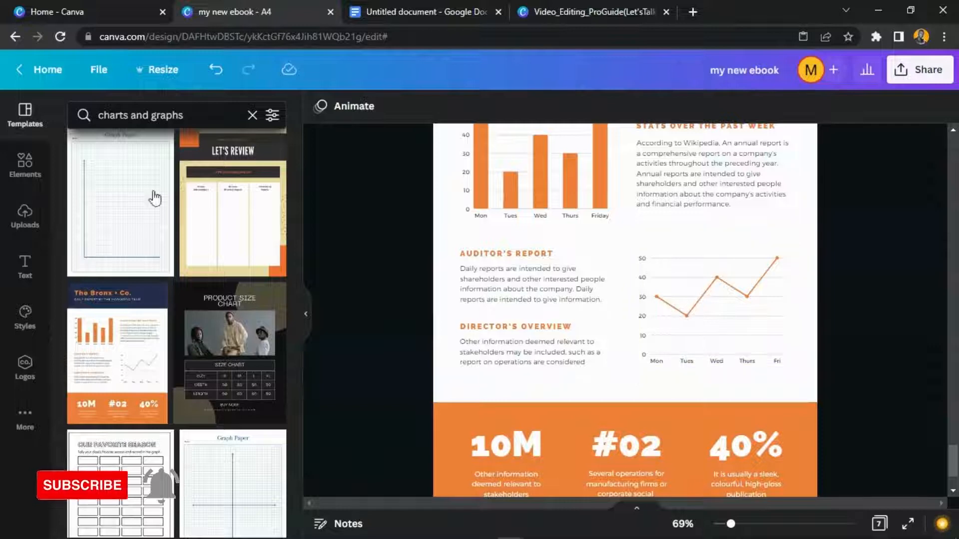
scroll(599, 354, "down", 2)
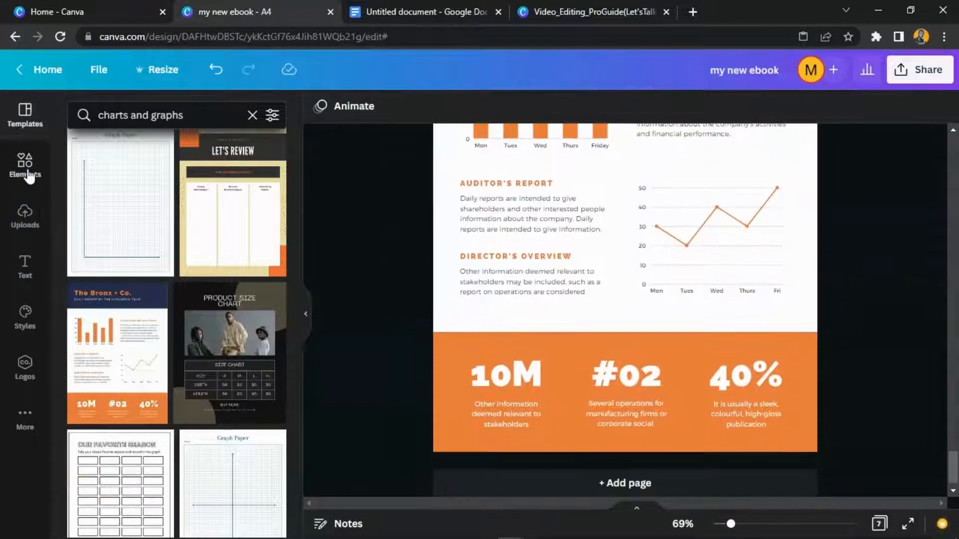
left_click(252, 114)
type("pie")
left_click(94, 179)
Add a donut chart to page 6, shrink it and place it below the body text at the right side of the page.
scroll(715, 336, "up", 2)
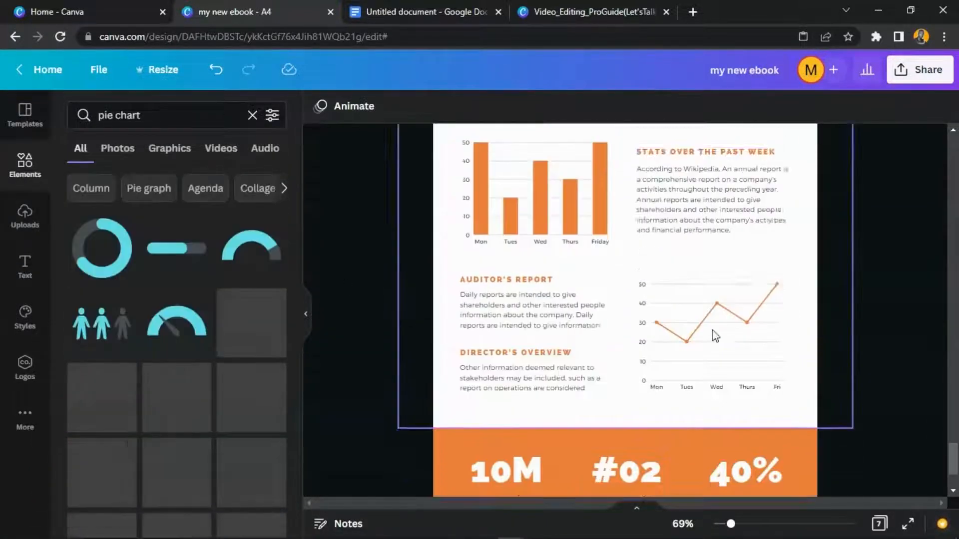
scroll(715, 336, "up", 6)
scroll(595, 315, "up", 5)
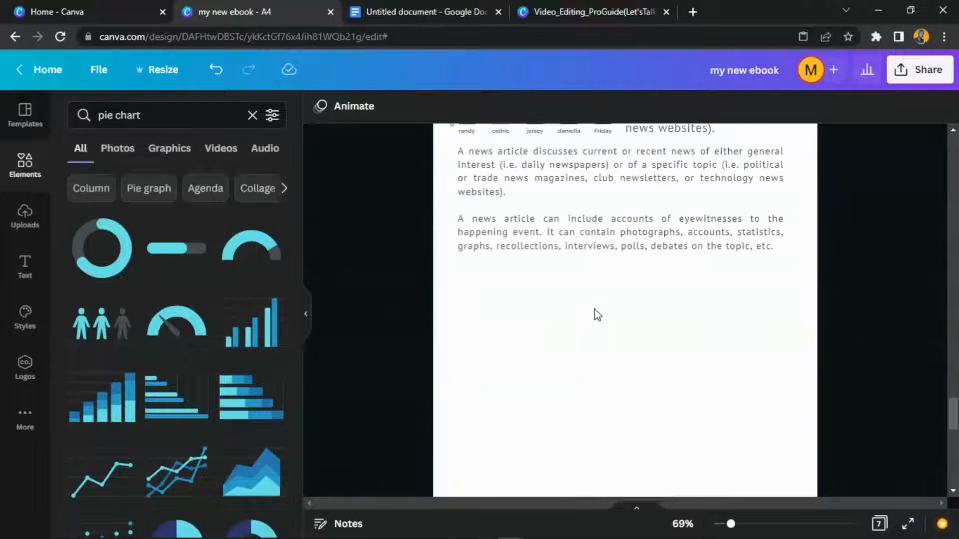
scroll(598, 314, "up", 2)
scroll(189, 402, "down", 2)
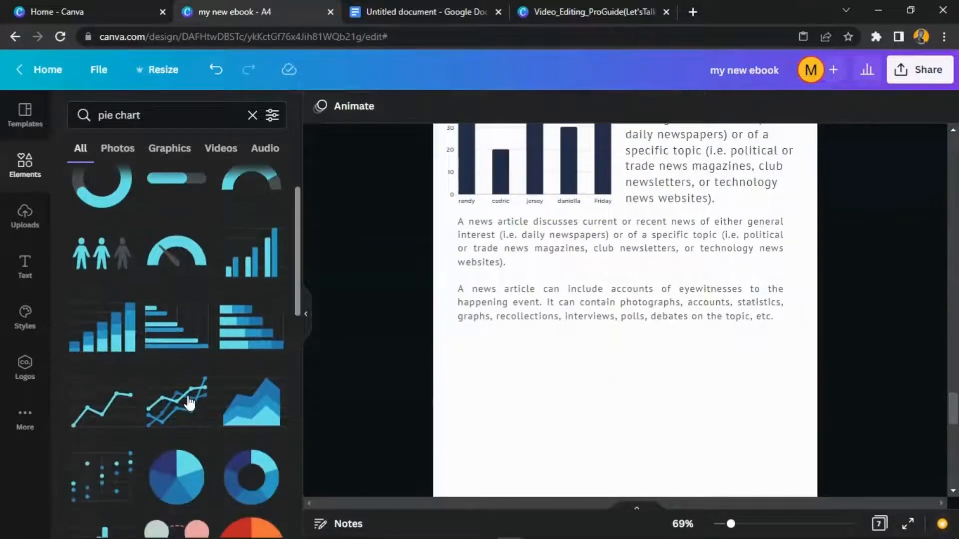
scroll(189, 402, "down", 2)
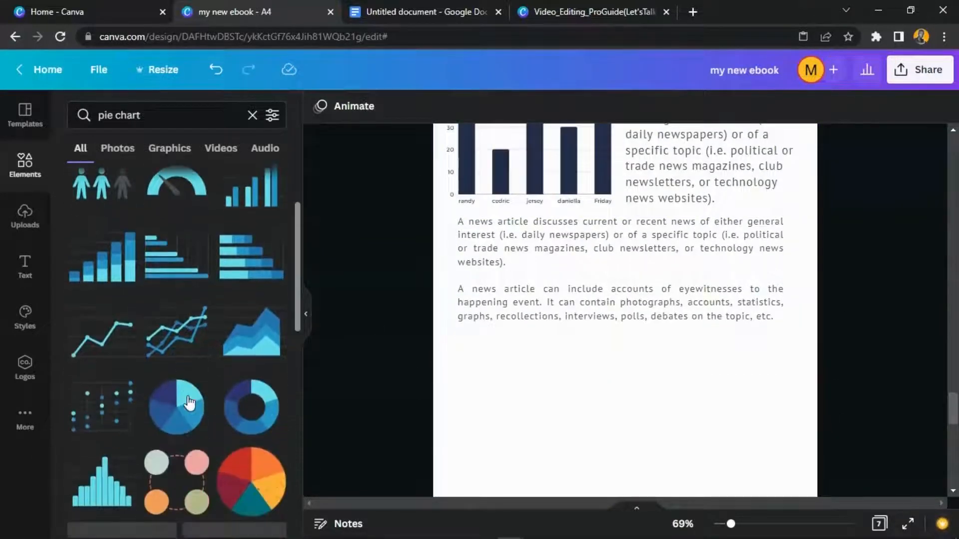
left_click(254, 410)
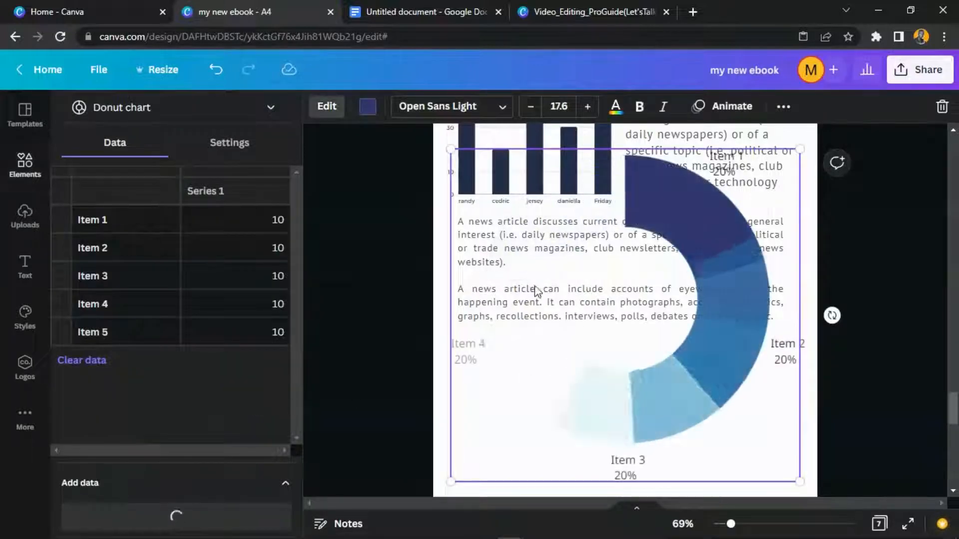
left_click_drag(466, 176, 744, 389)
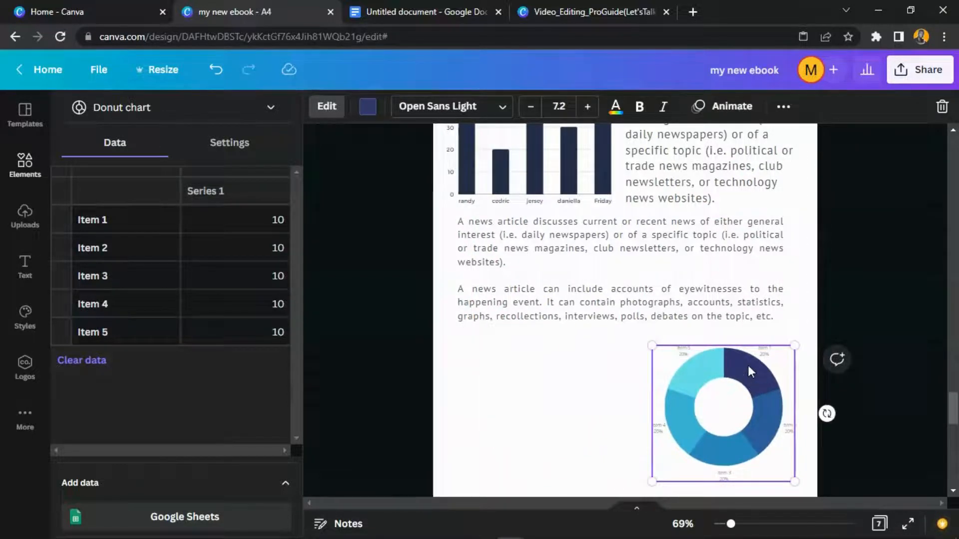
Copy the paragraph beside page 6's bar chart, place the copy to the left of the donut chart and widen it to fill the space.
scroll(744, 359, "up", 4)
right_click(689, 321)
left_click(725, 343)
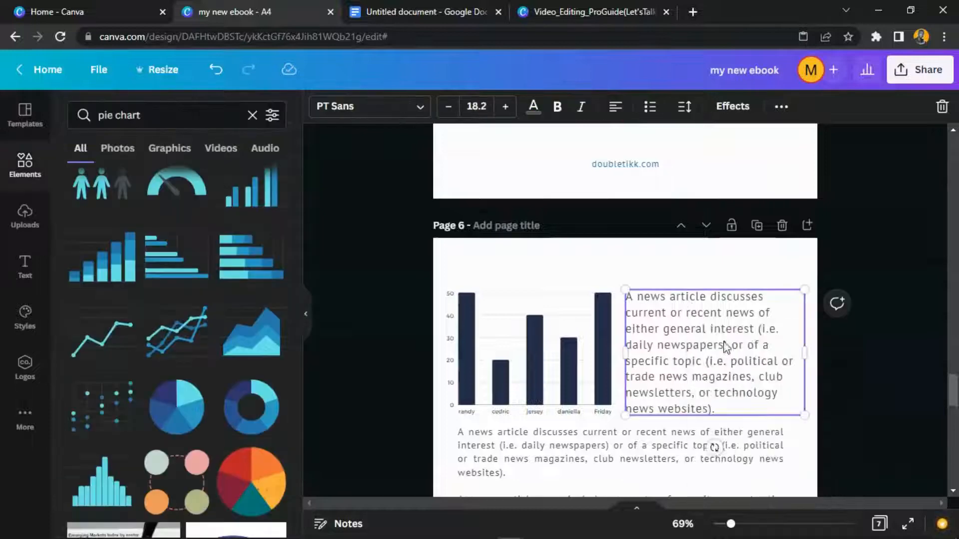
scroll(719, 350, "down", 5)
right_click(510, 313)
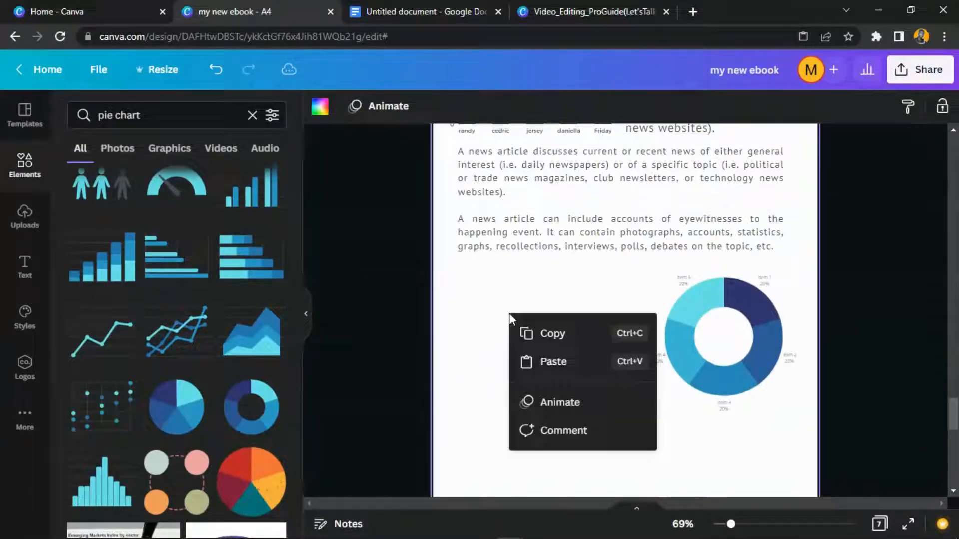
left_click(563, 365)
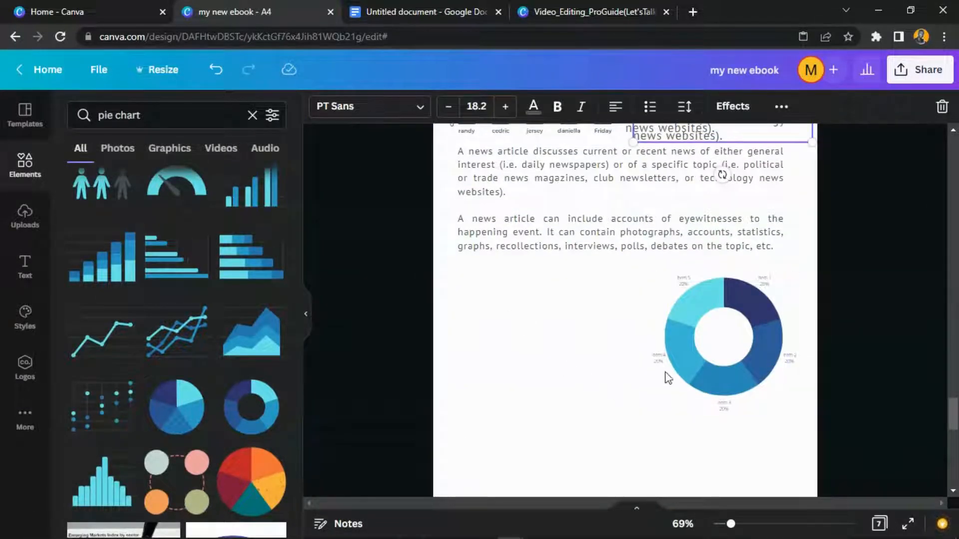
left_click_drag(725, 171, 538, 417)
left_click_drag(629, 326, 603, 337)
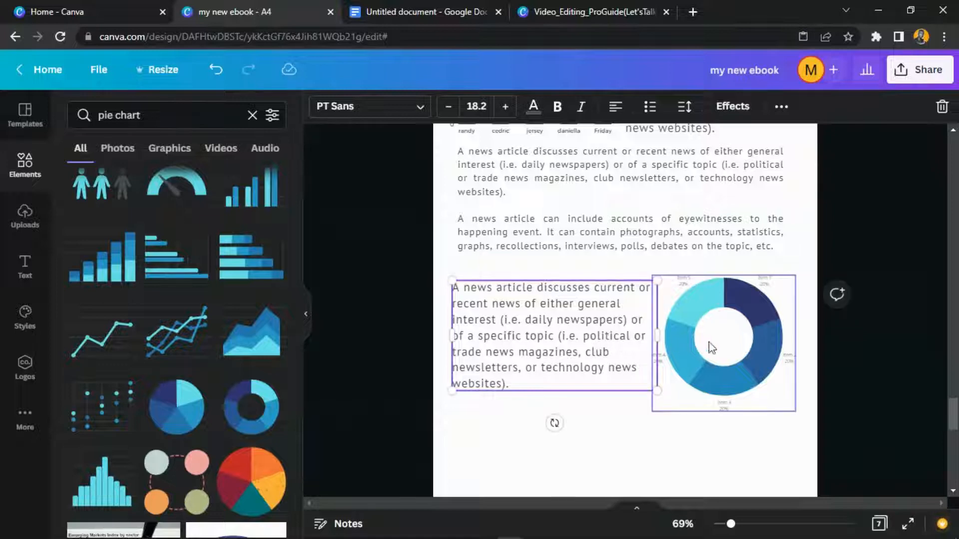
left_click(739, 436)
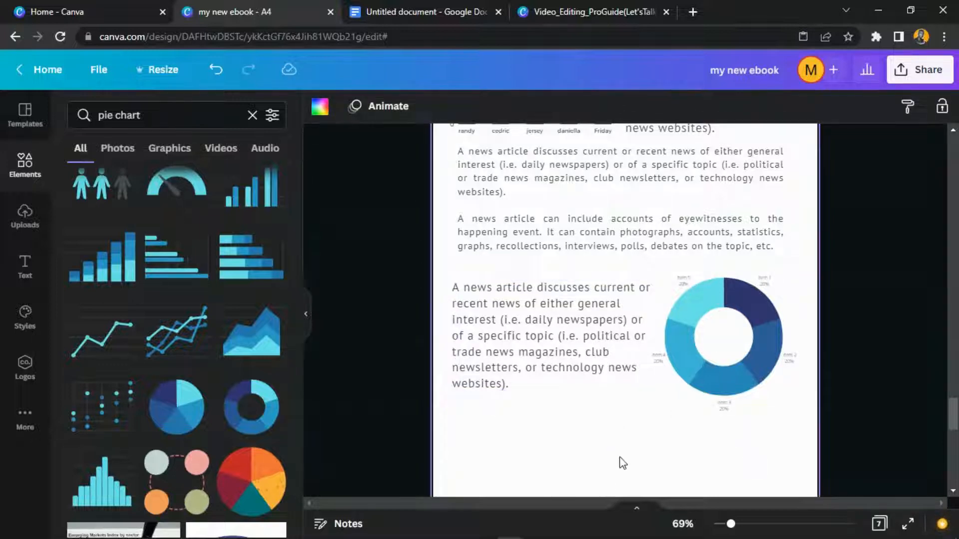
Duplicate the "Lets Get Started" page 5 and move the copy to the end of the ebook, after the "The Bronx + Co." report page.
left_click(598, 220)
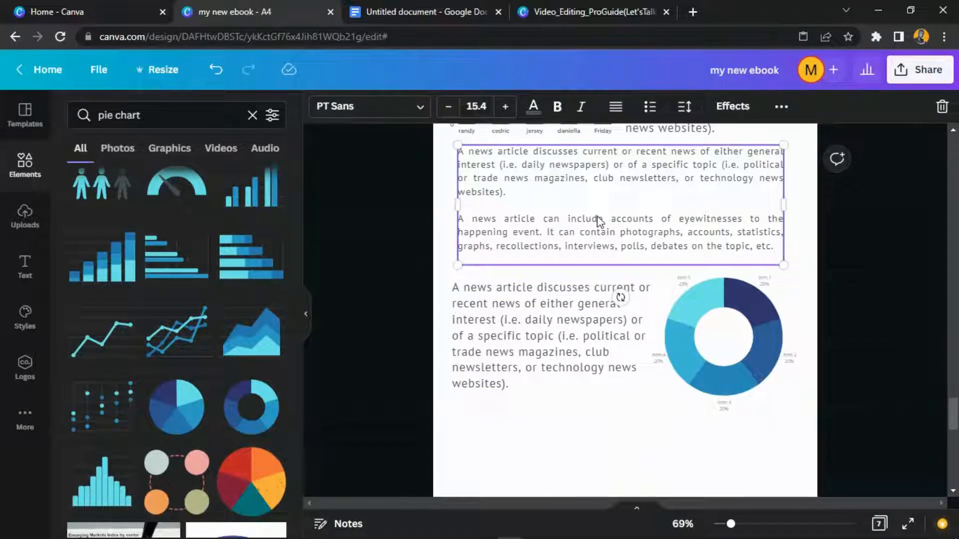
scroll(597, 220, "down", 3)
scroll(609, 367, "down", 3, "ctrl")
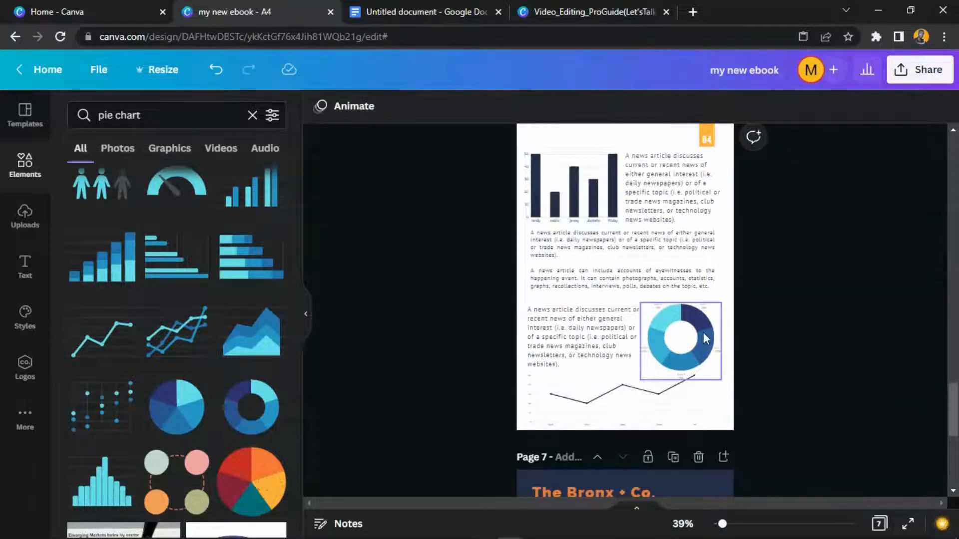
scroll(764, 322, "up", 1)
scroll(762, 314, "up", 15)
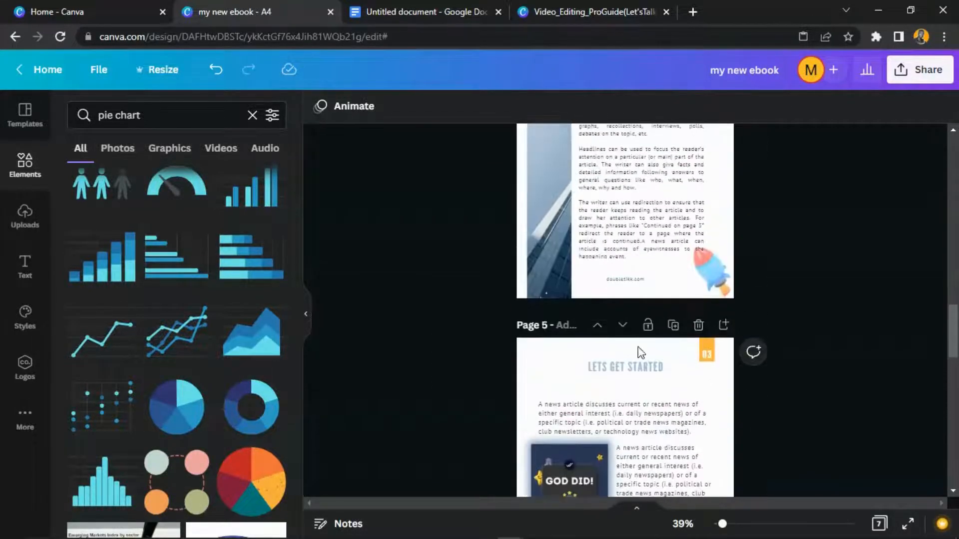
left_click(568, 341)
left_click(673, 185)
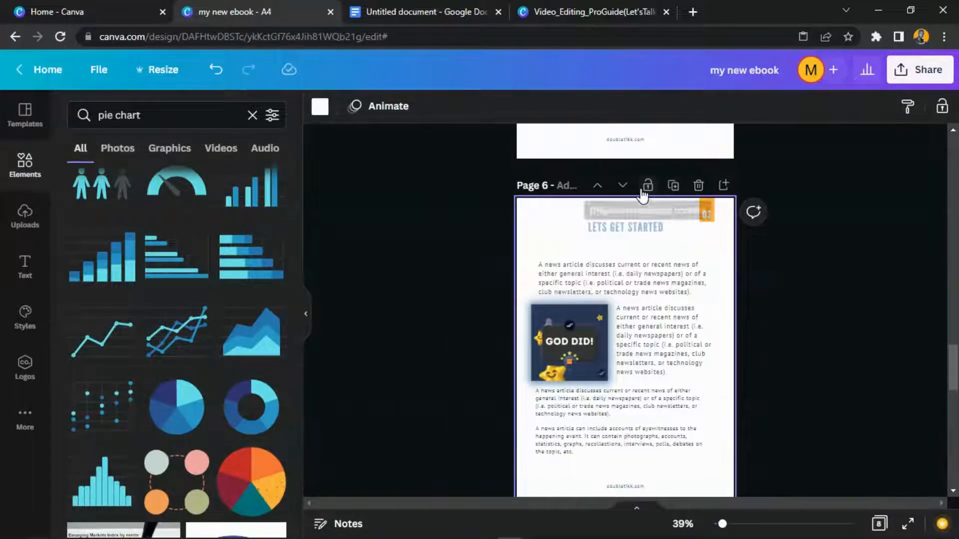
left_click(622, 185)
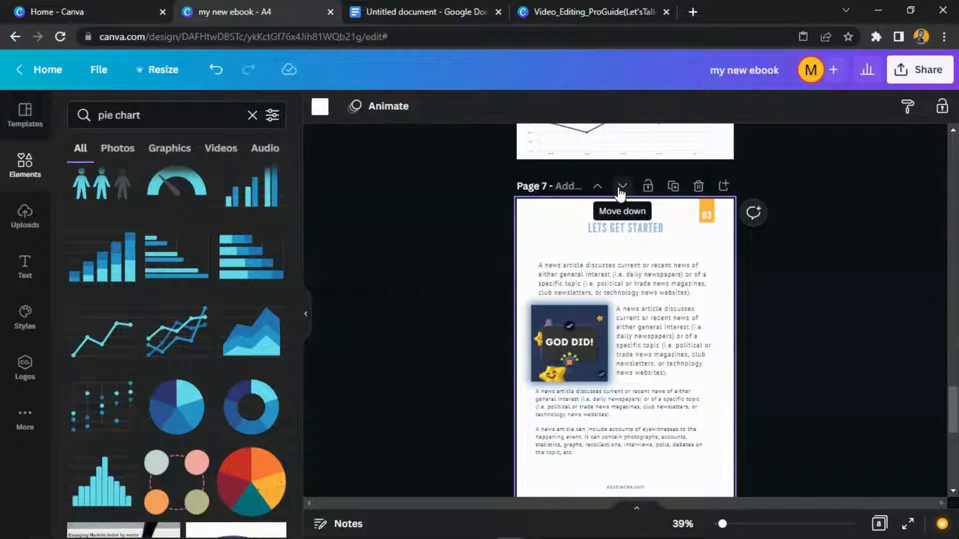
left_click(622, 187)
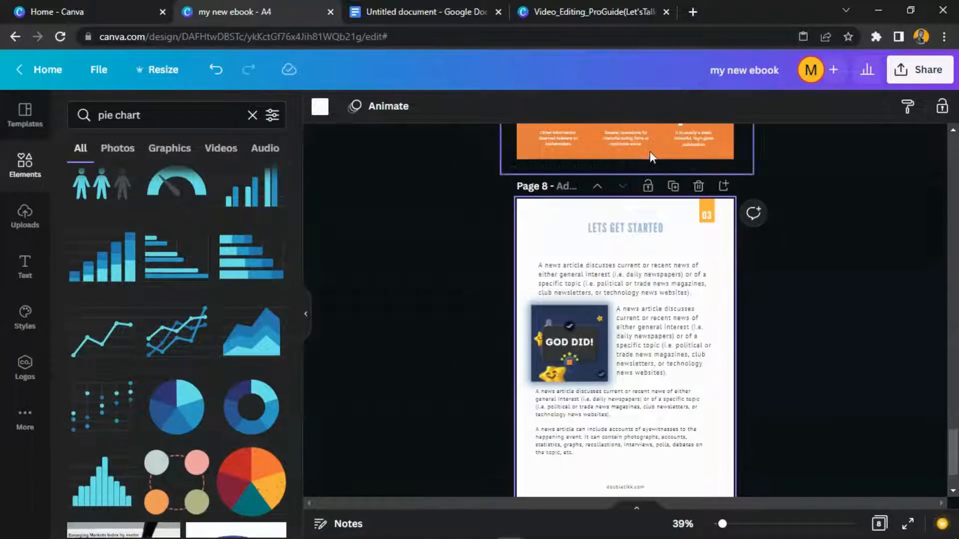
left_click(649, 152)
scroll(735, 181, "up", 6)
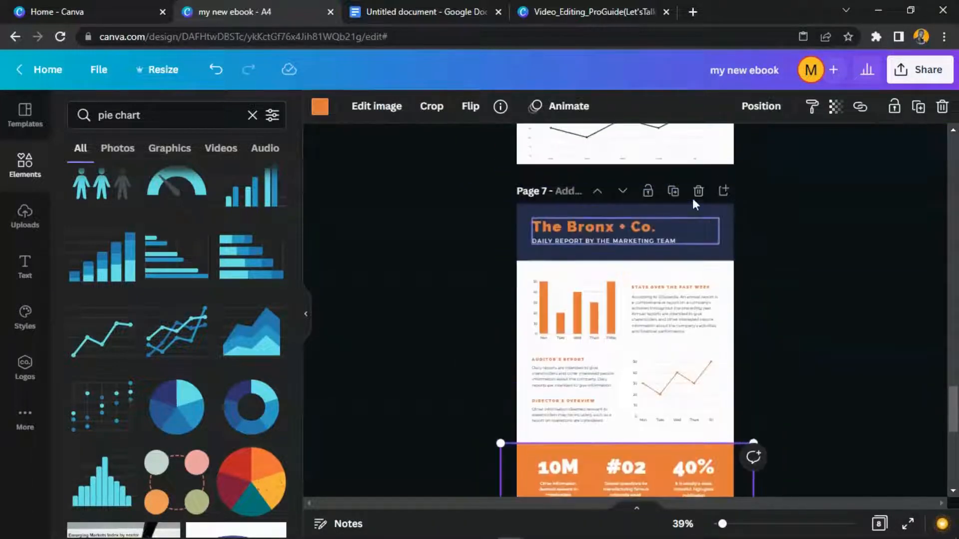
Delete the "The Bronx + Co." report page and remove the top paragraph from the "Lets Get Started" copy that follows it.
left_click(698, 191)
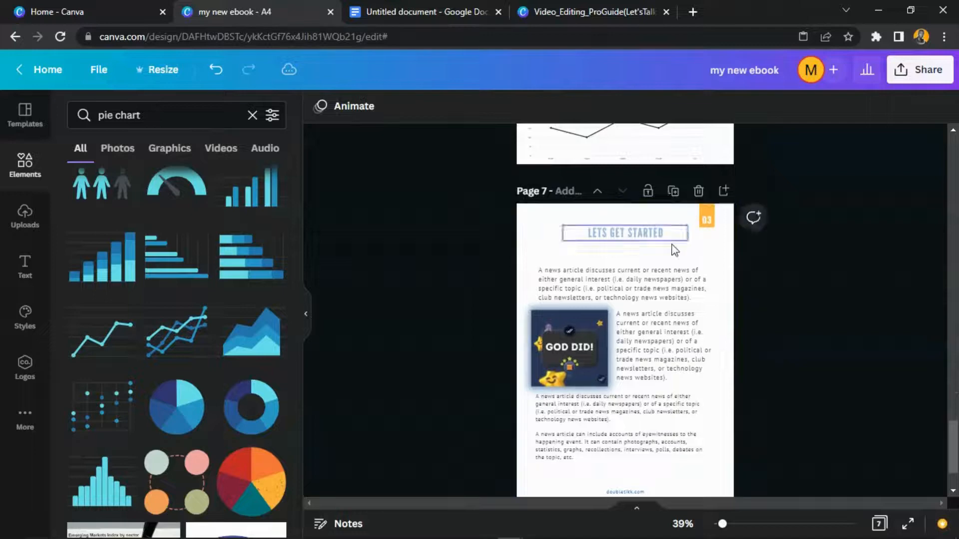
left_click(637, 295)
key("Delete")
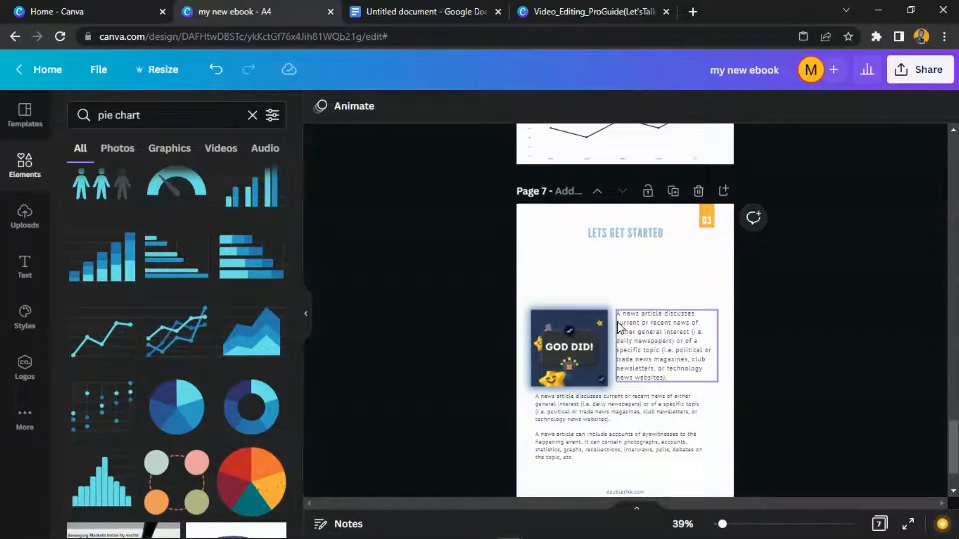
Move the "GOD DID!" image and its side paragraph on page 7 up together to just below the heading.
left_click(610, 328)
left_click(670, 343, "shift")
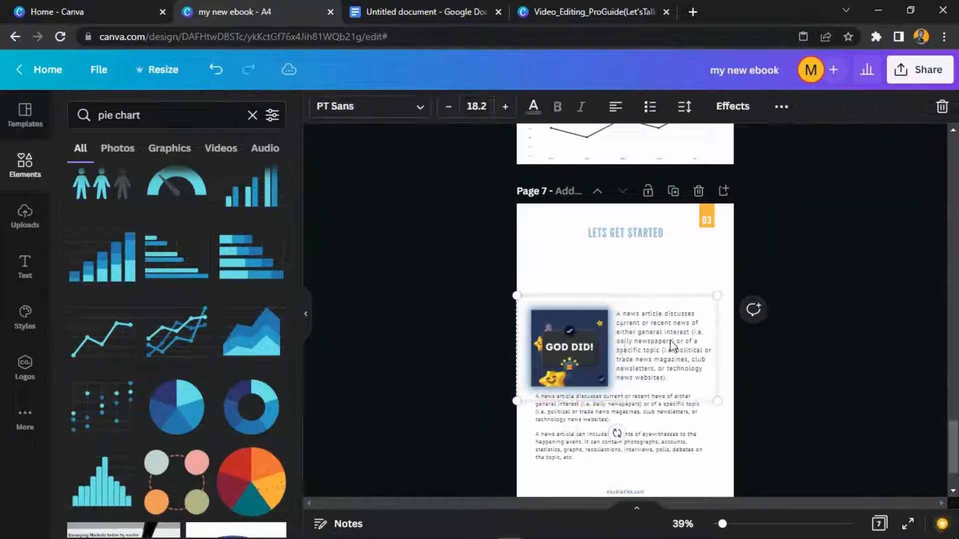
left_click(628, 344, "shift")
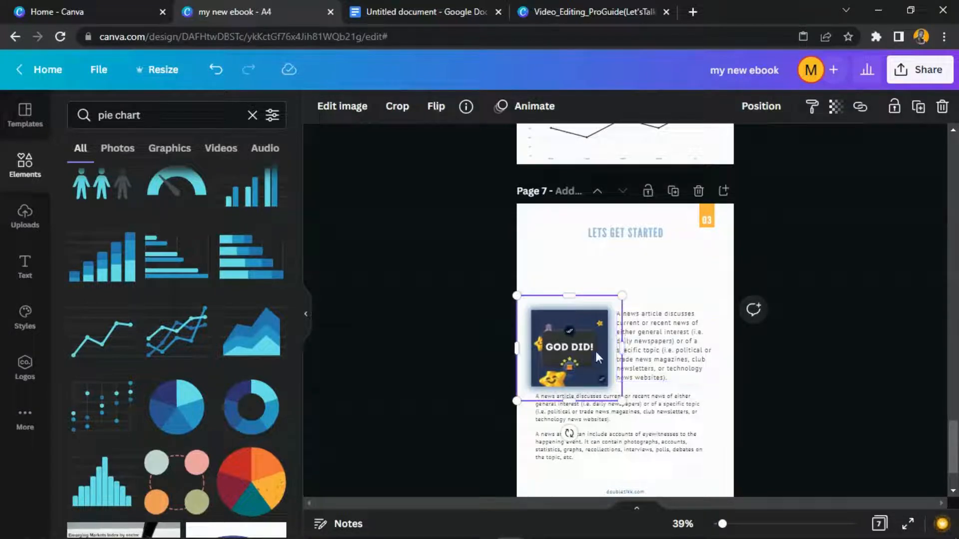
left_click(666, 354, "shift")
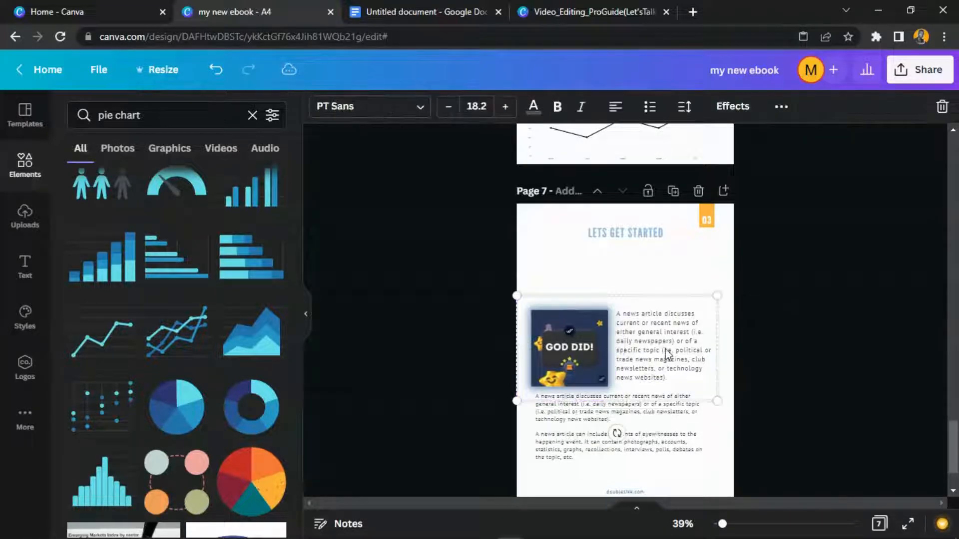
left_click_drag(667, 354, 671, 300)
left_click(792, 317)
Replace the "GOD DID!" image on page 7 with the uploaded KOSA logo.
left_click(601, 292)
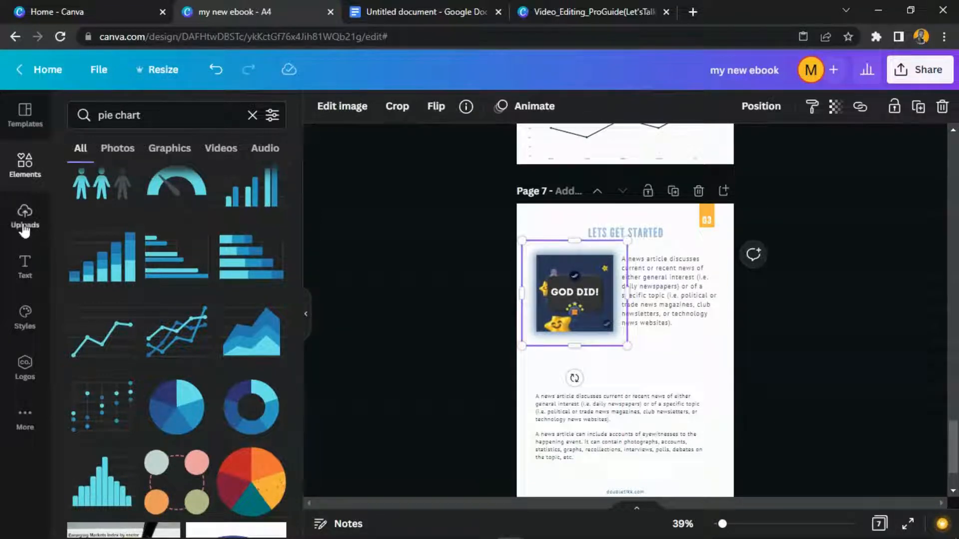
left_click(25, 219)
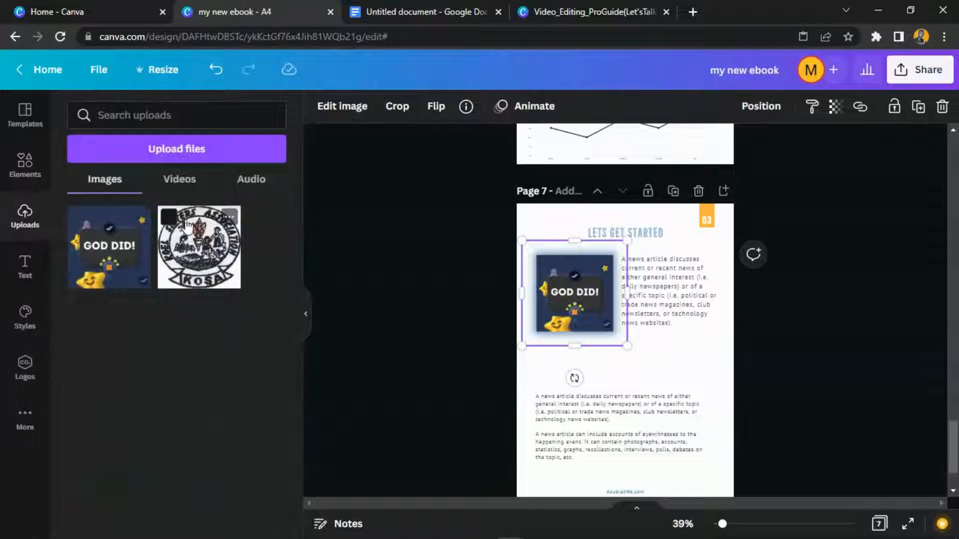
left_click_drag(188, 240, 547, 283)
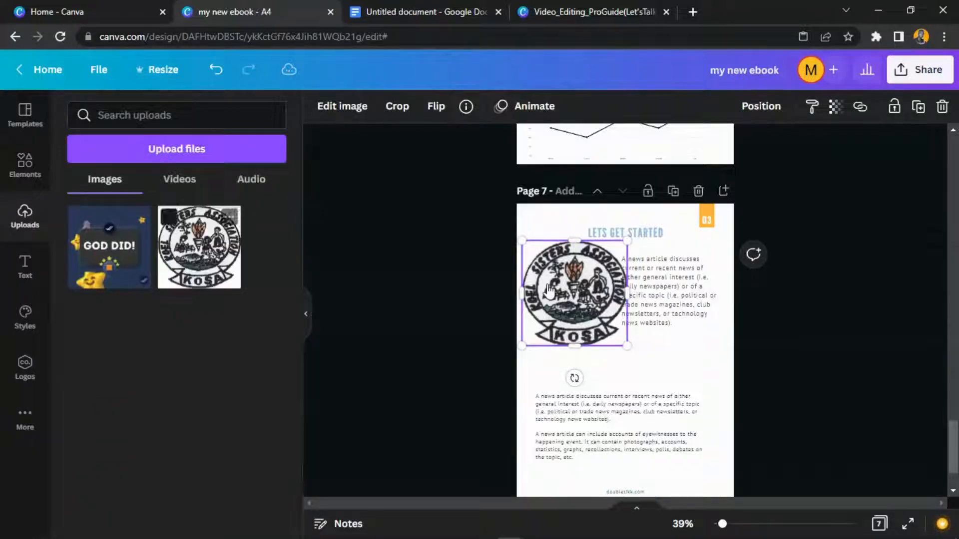
Shrink the KOSA logo on page 7 to about 8.3 by 8.3 and nudge it slightly to the right and down.
left_click(659, 280)
left_click(569, 298)
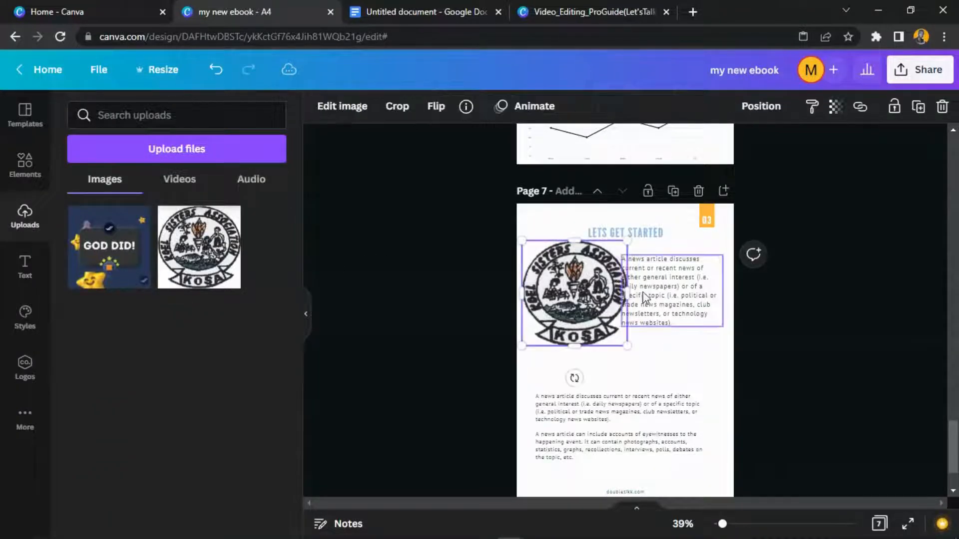
left_click_drag(628, 349, 607, 326)
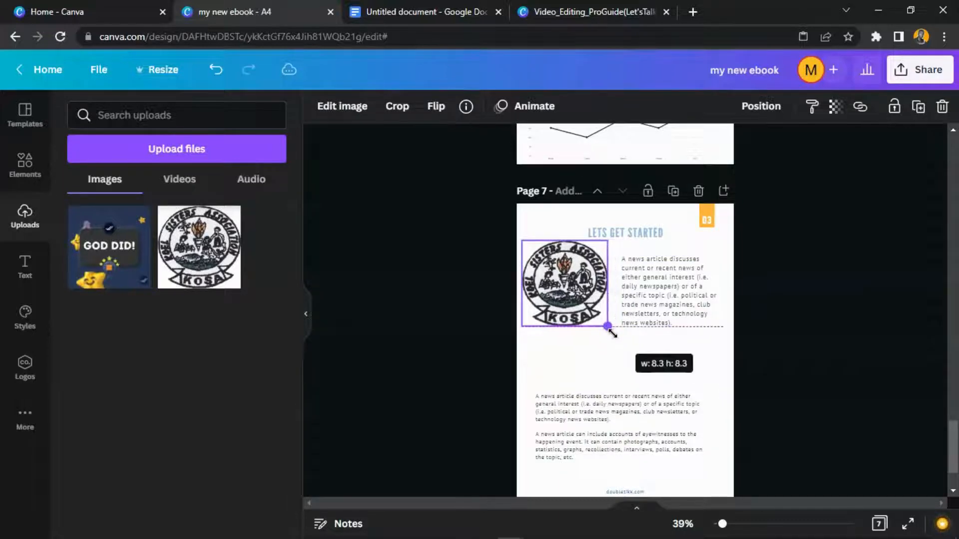
left_click(659, 290)
left_click(596, 283)
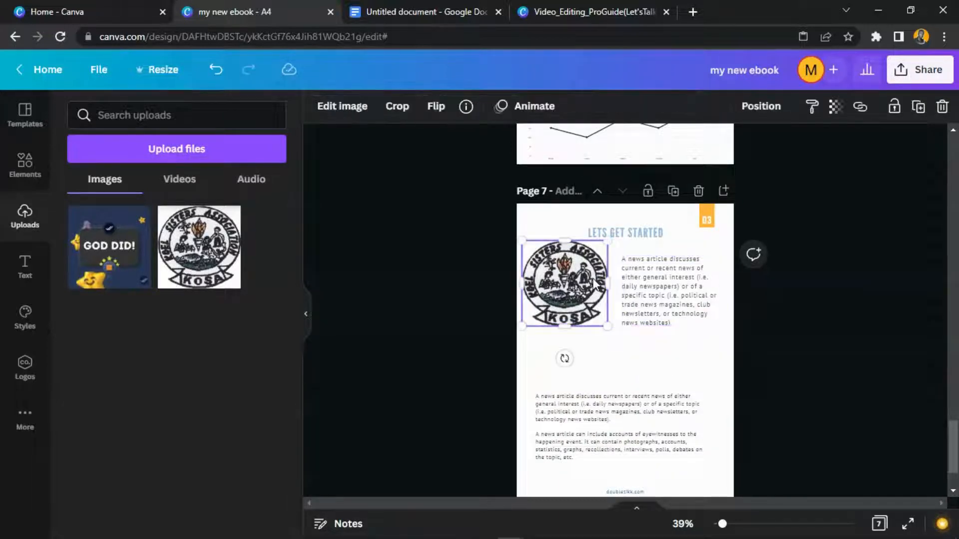
key("Right")
key("Right")
key("Right")
key("Right")
key("Right")
key("Right")
key("Right")
key("Right")
key("Right")
key("Right")
key("Down")
key("Down")
key("Down")
key("Down")
key("Down")
key("Down")
key("Down")
key("Down")
key("Down")
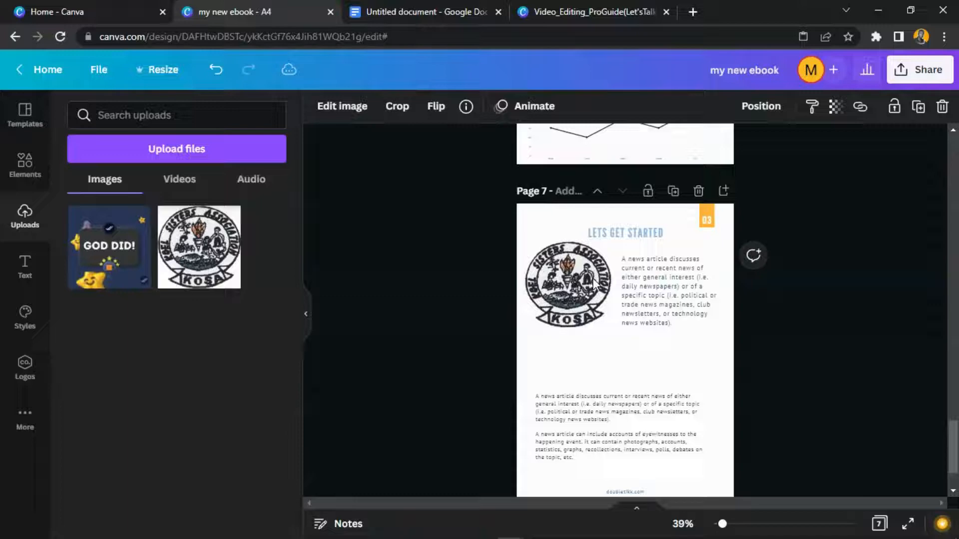
Move page 7's lower body text block up to sit directly beneath the logo and side paragraph.
left_click(634, 290)
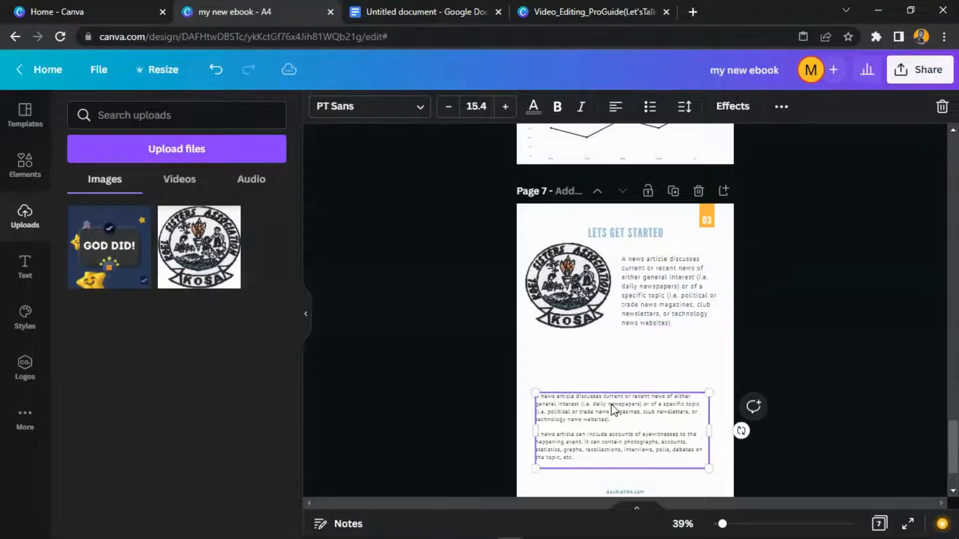
left_click_drag(615, 408, 609, 351)
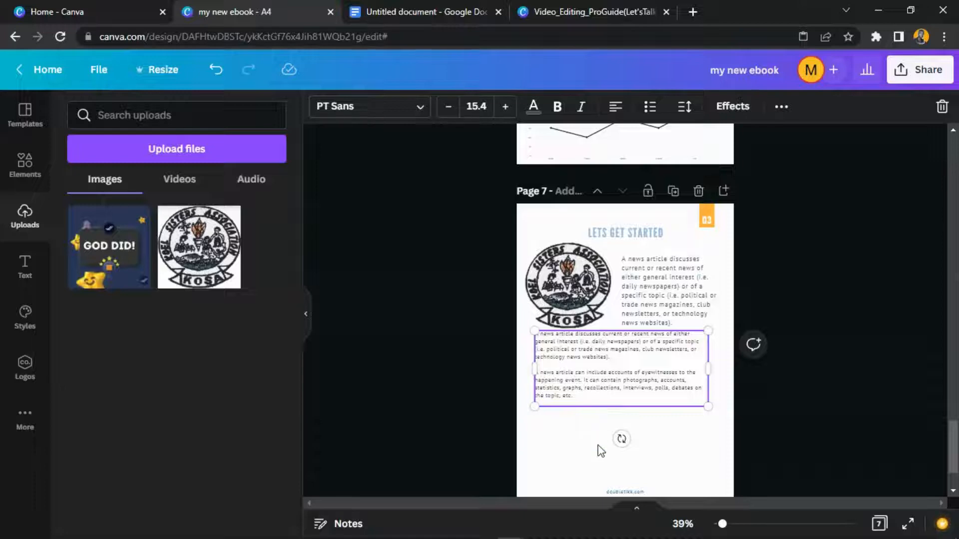
scroll(601, 451, "down", 2)
left_click(675, 355)
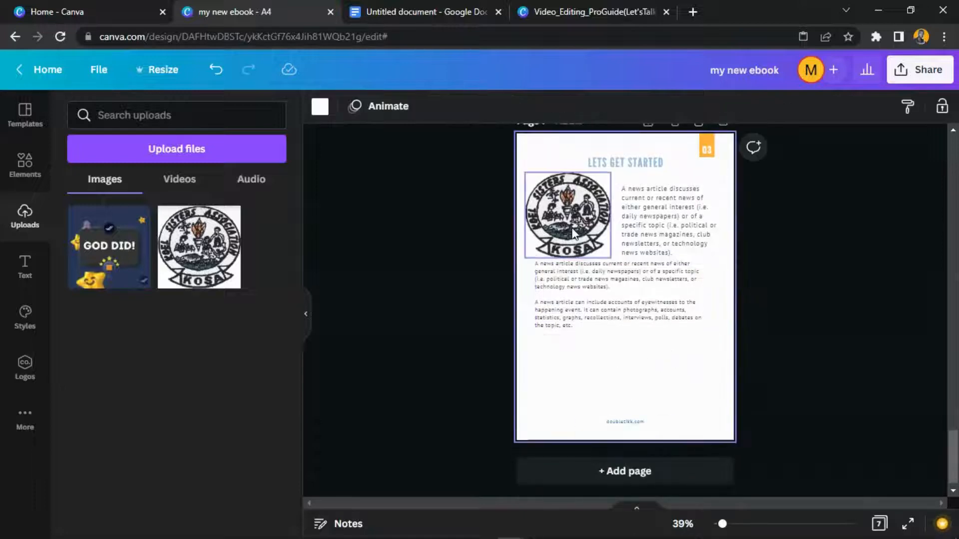
Duplicate the KOSA logo, shrink the copy to a small badge and place it below the body text at the page's right side.
left_click(549, 235)
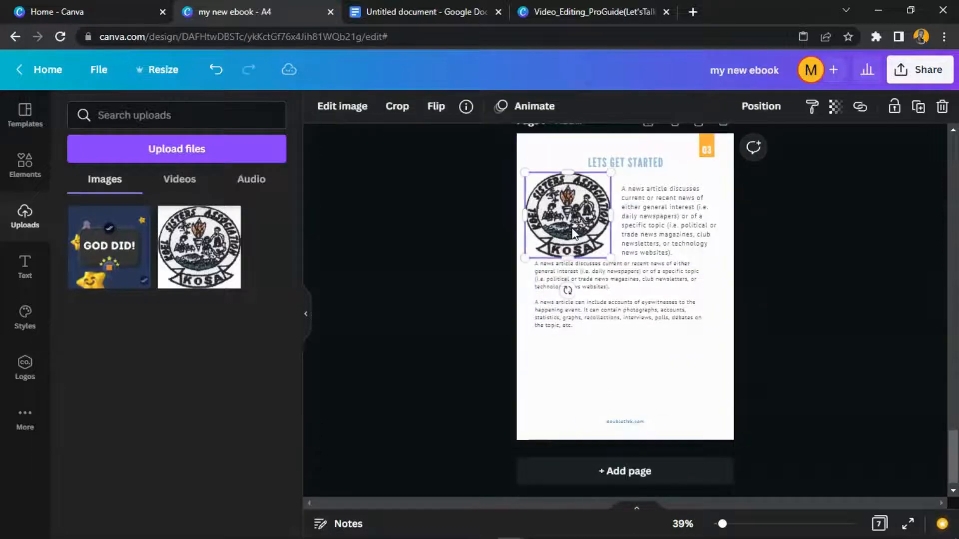
left_click(917, 107)
left_click_drag(577, 213, 679, 375)
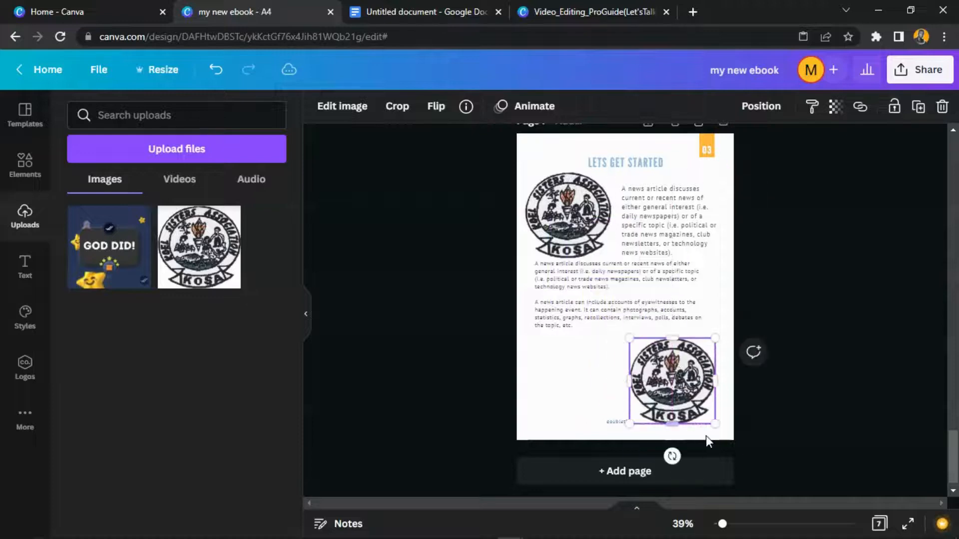
left_click_drag(714, 422, 663, 368)
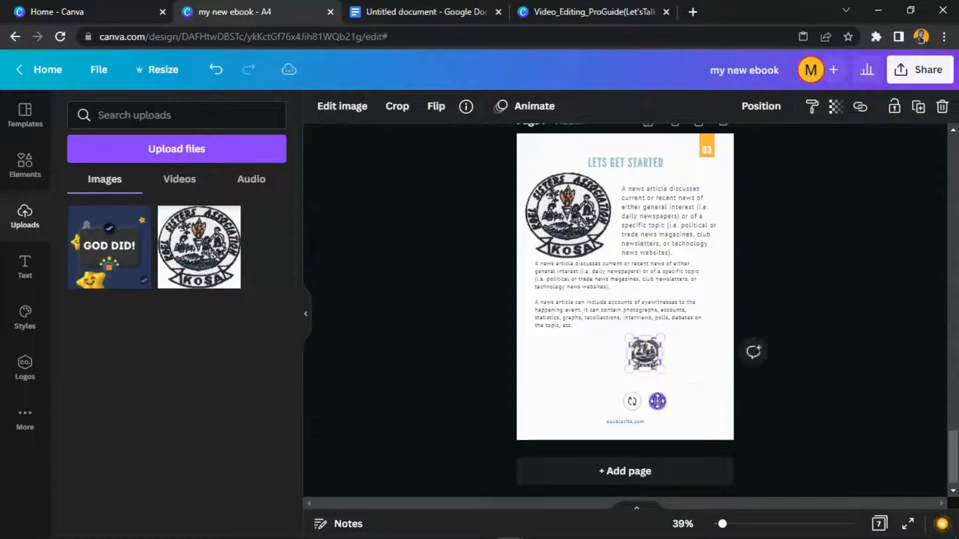
left_click_drag(659, 401, 696, 390)
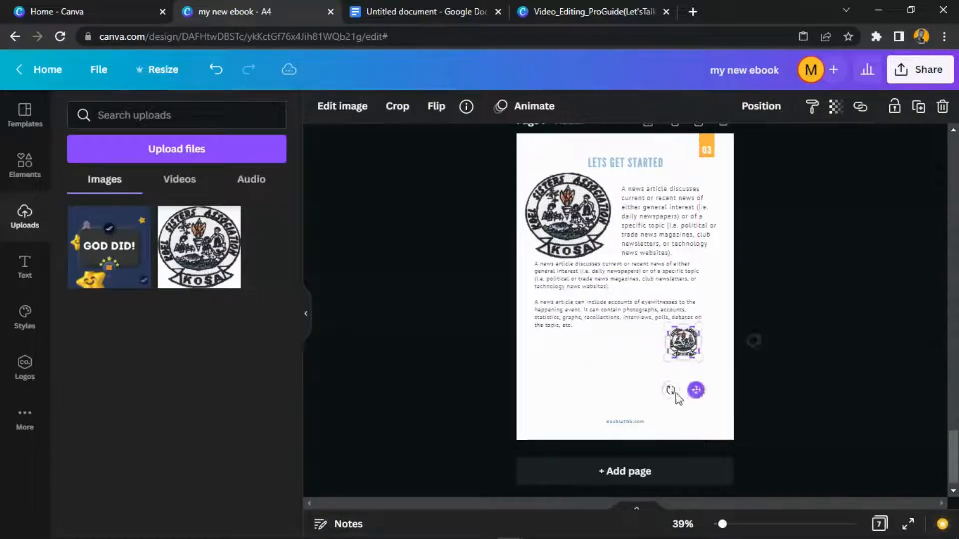
Place a widened copy of the logo's side paragraph below the body text and shift the small logo down beside it.
left_click(609, 362)
left_click(649, 307)
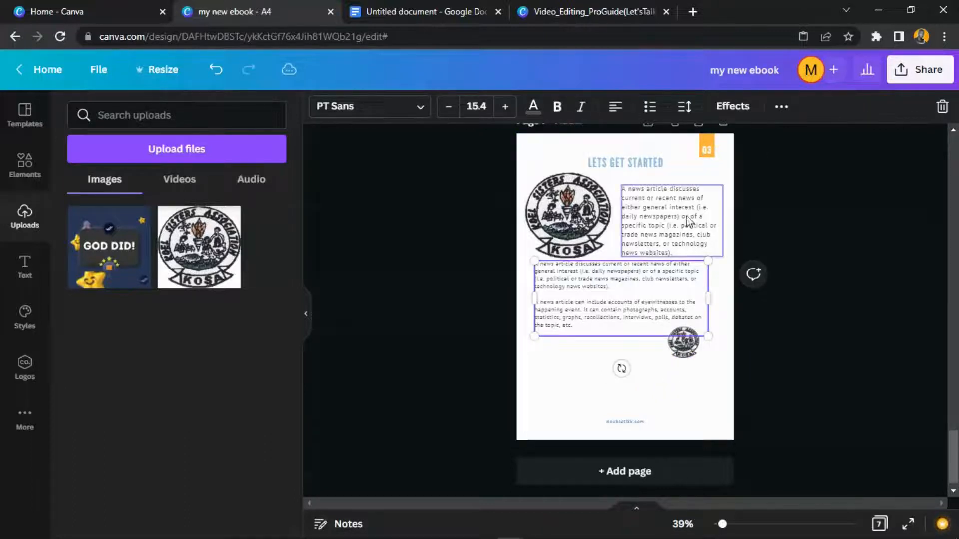
type("A news article discusses current or recent news of either general interest (i.e. daily newspapers) or of a specific topic (i.e. political or trade news magazines, club newsletters, or technology news websites).")
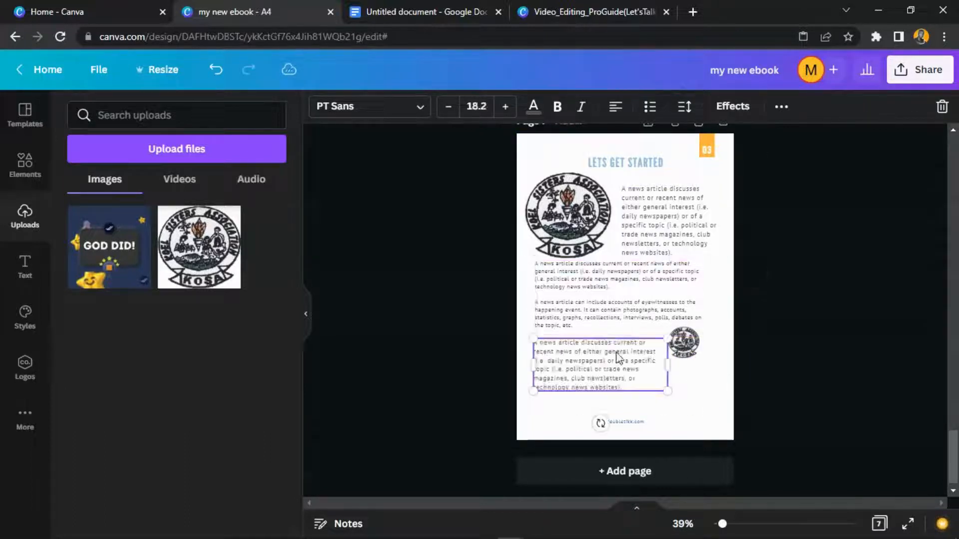
left_click_drag(687, 344, 695, 366)
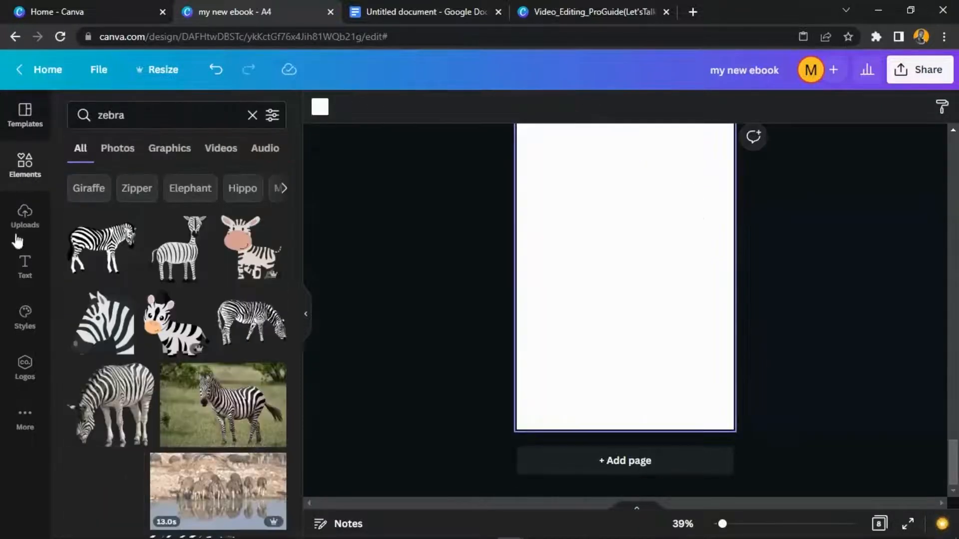
Browse the zebra elements and add the standing outline zebra facing left to the blank page 8, filling most of its width.
scroll(181, 270, "down", 6)
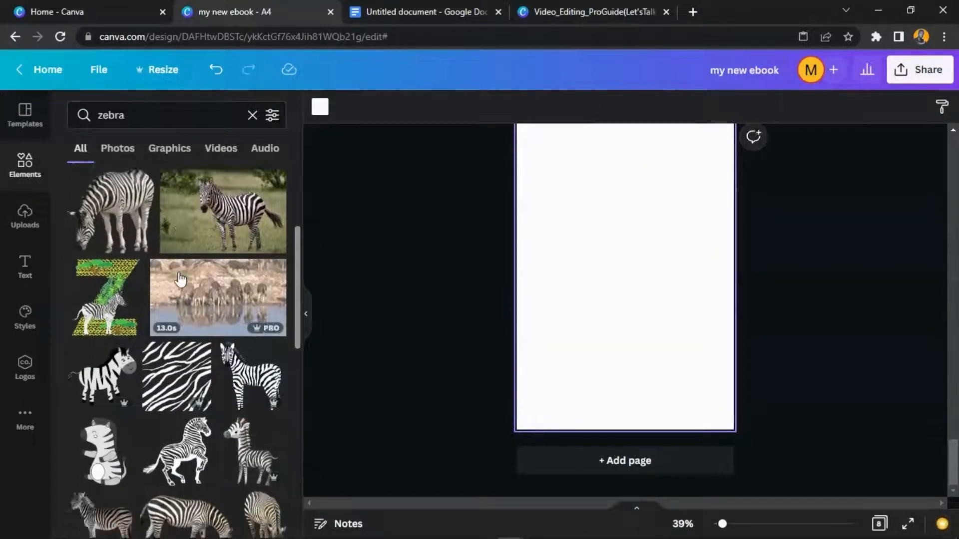
scroll(196, 337, "down", 6)
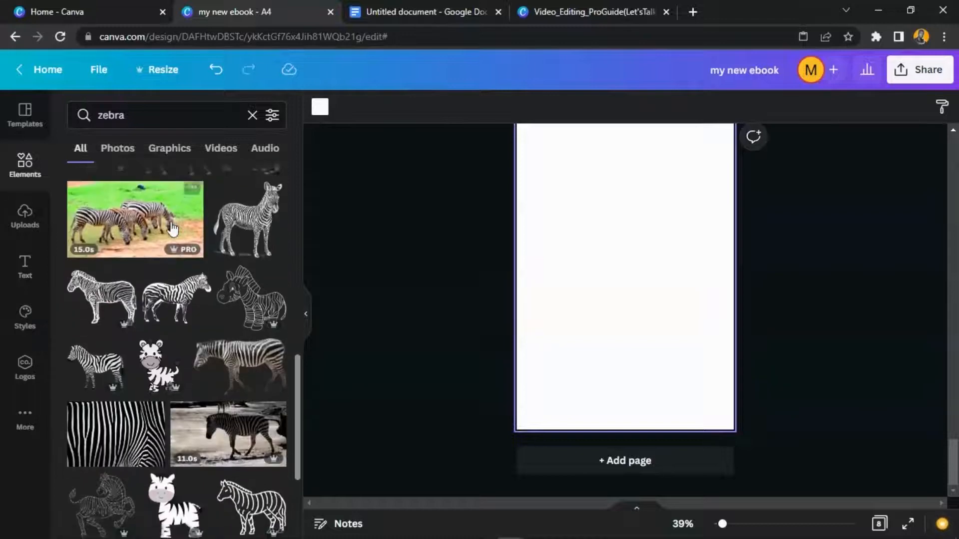
scroll(128, 298, "down", 2)
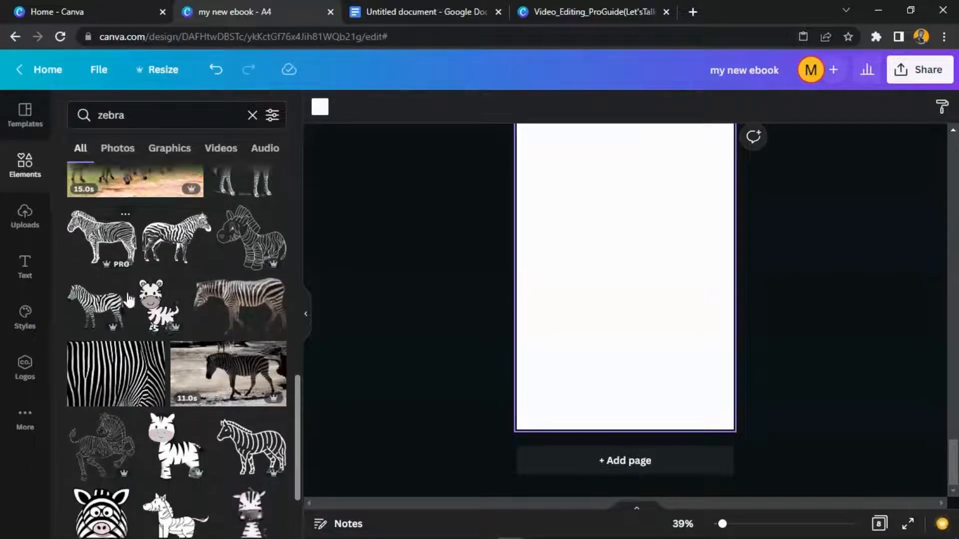
left_click(113, 225)
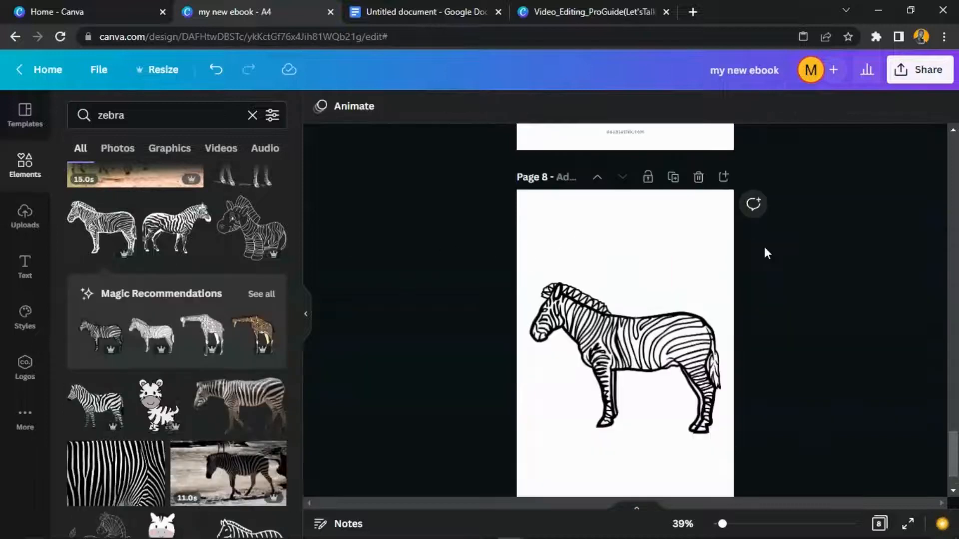
scroll(764, 248, "up", 3)
scroll(709, 363, "down", 3)
scroll(628, 320, "down", 1)
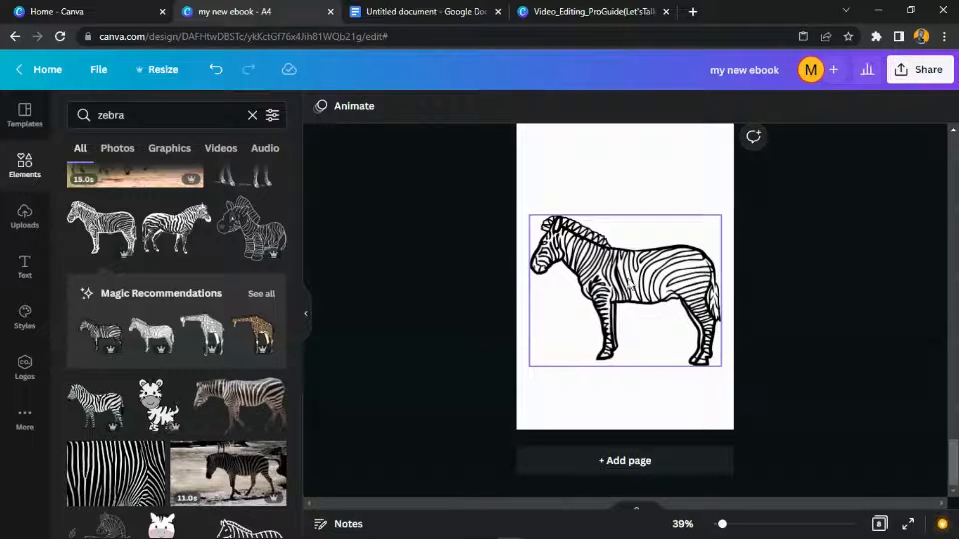
Copy the "CHAPTER 1" heading from page 4 and paste it above the zebra on page 8.
scroll(629, 282, "up", 10)
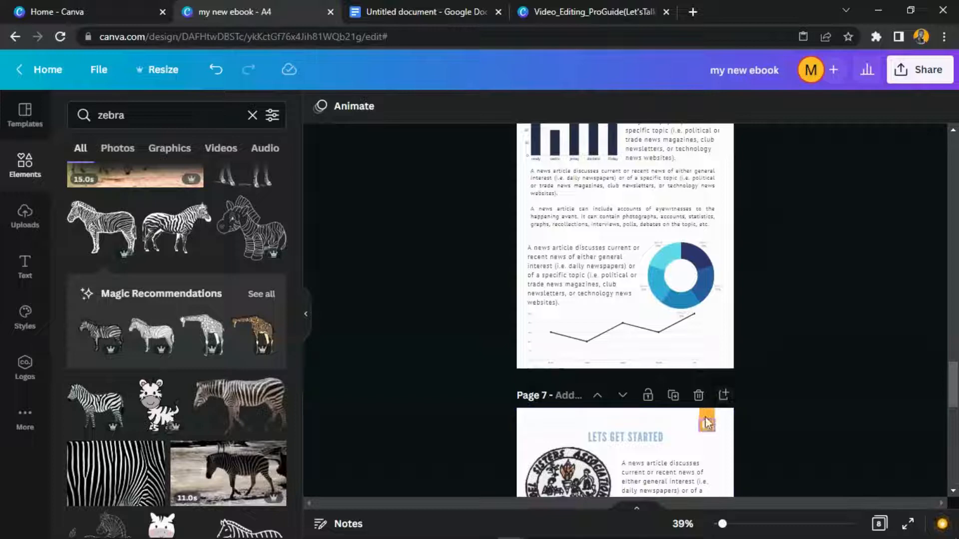
scroll(627, 212, "up", 10)
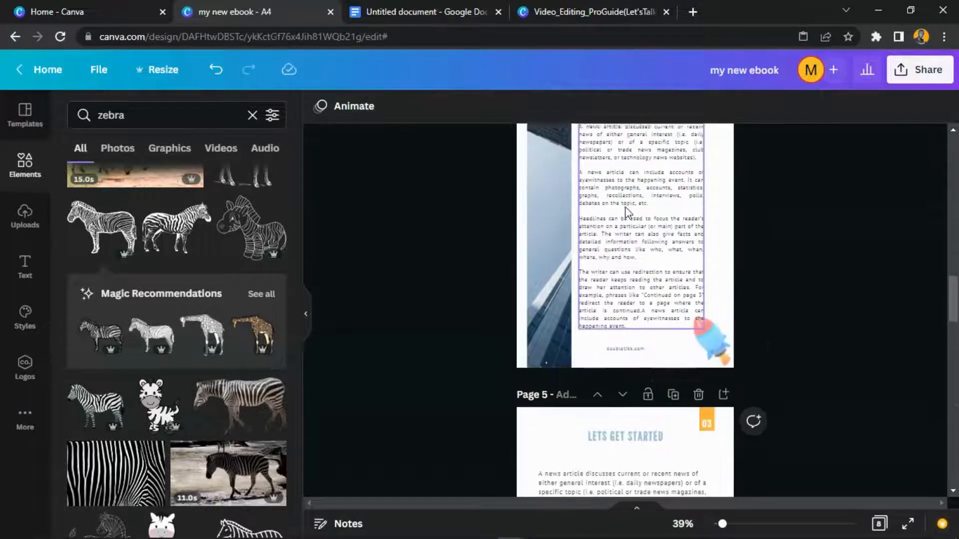
scroll(627, 213, "up", 3)
left_click(624, 163)
right_click(631, 170)
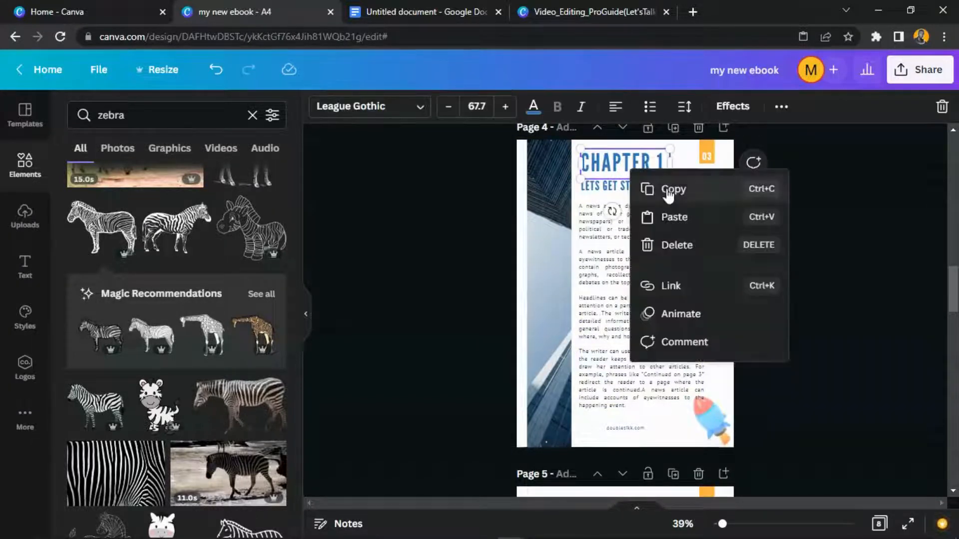
left_click(670, 190)
left_click_drag(954, 277, 957, 446)
left_click(585, 218)
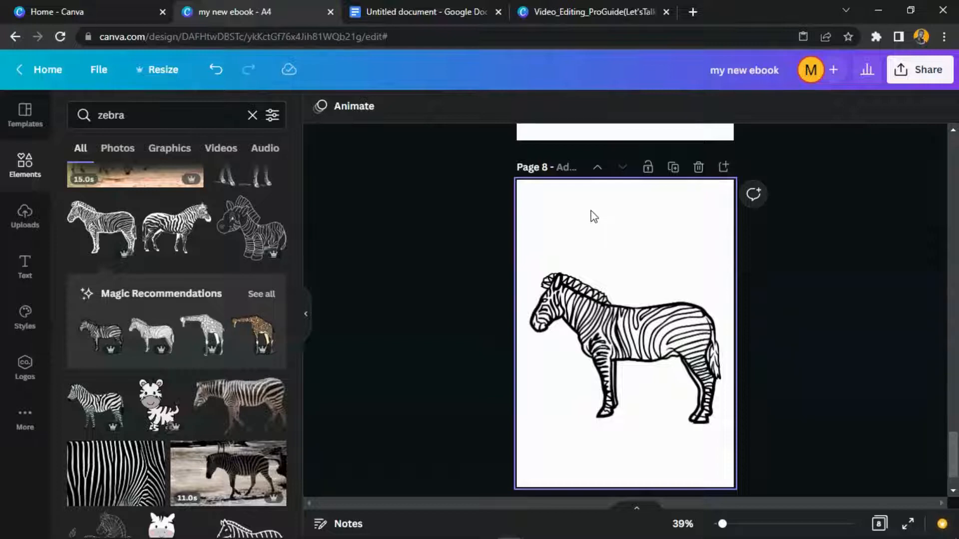
right_click(593, 217)
left_click(637, 257)
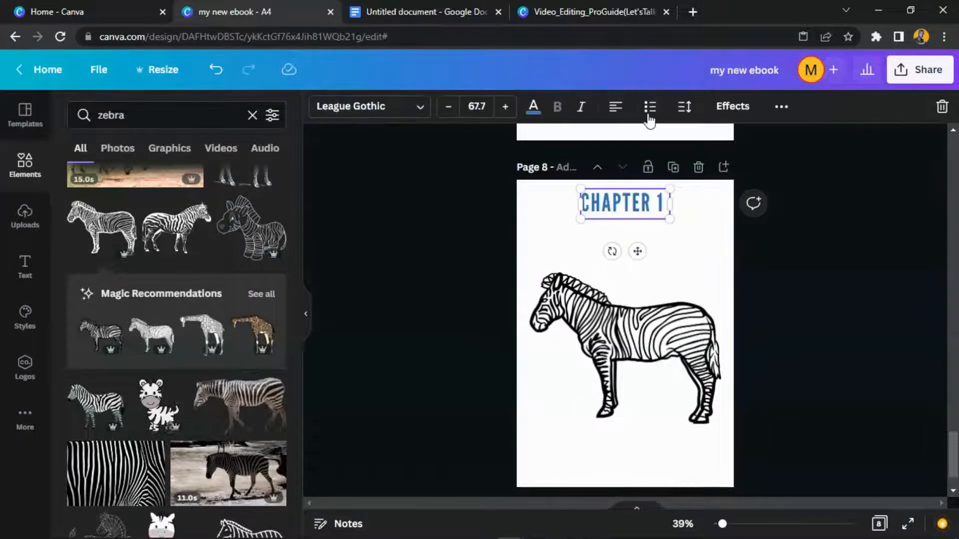
Give the "CHAPTER 1" heading on page 8 the Hollow effect in black and enlarge it slightly.
left_click(732, 106)
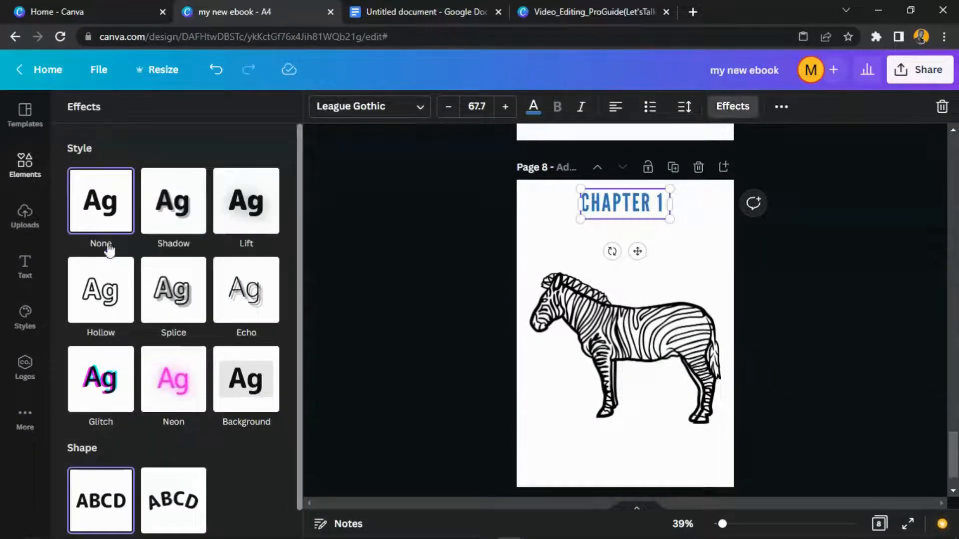
left_click(103, 300)
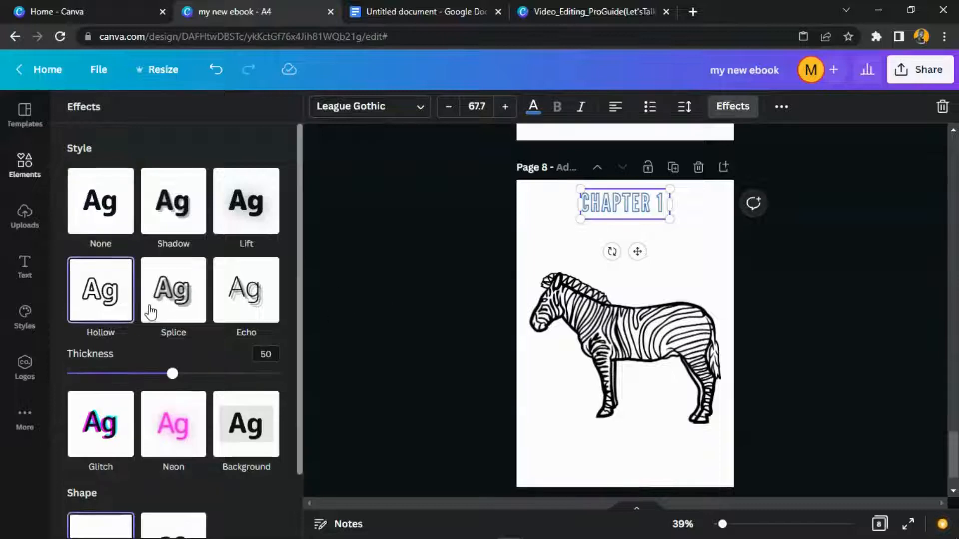
left_click(533, 106)
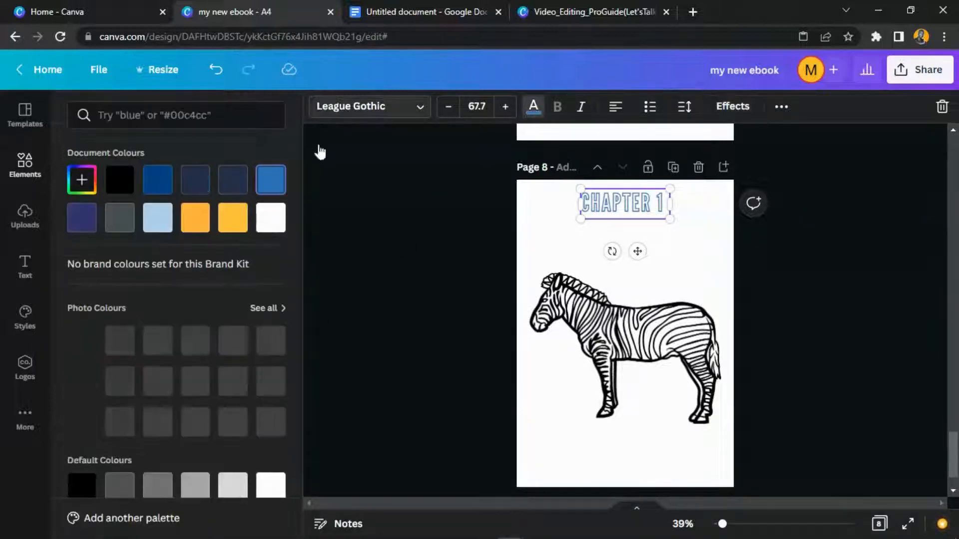
left_click(129, 182)
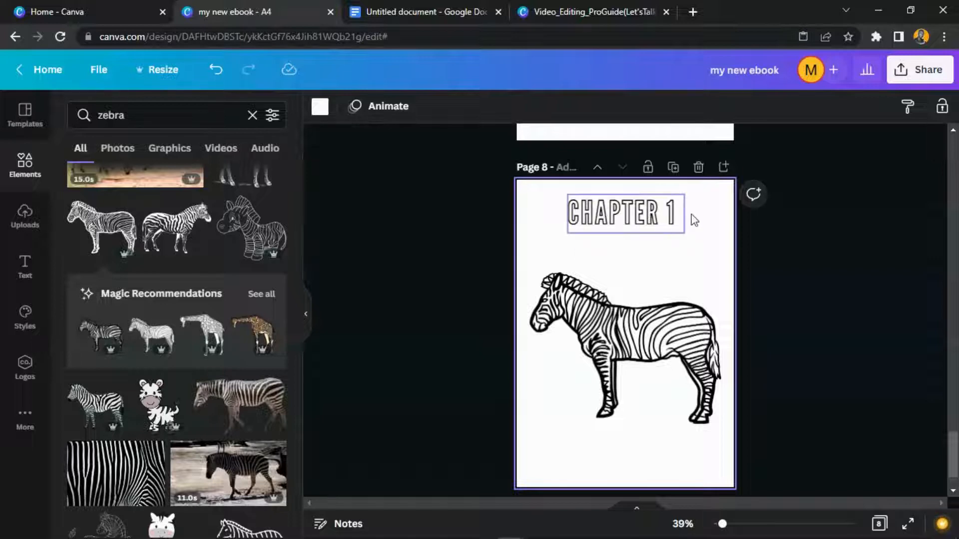
Move the zebra on page 8 up slightly, closer to the heading.
left_click(614, 324)
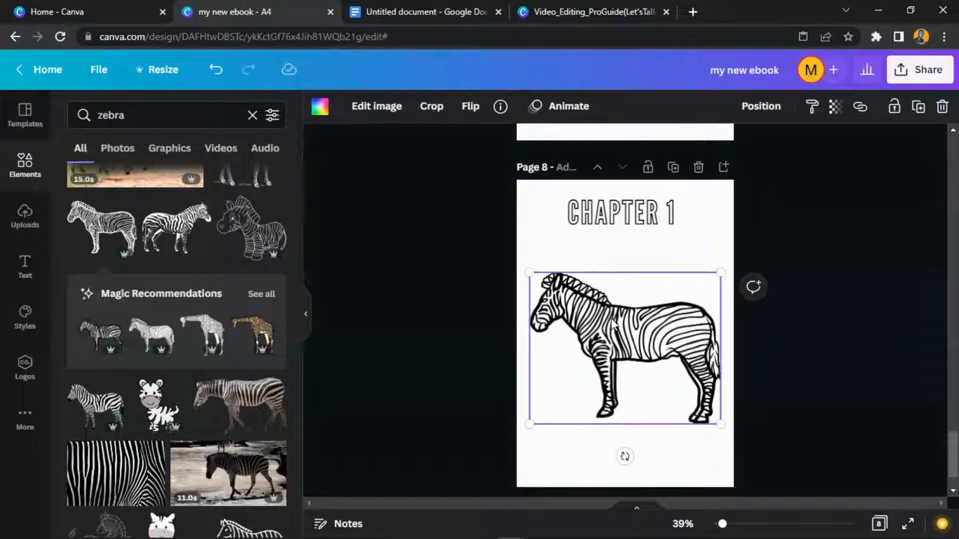
left_click_drag(613, 324, 613, 309)
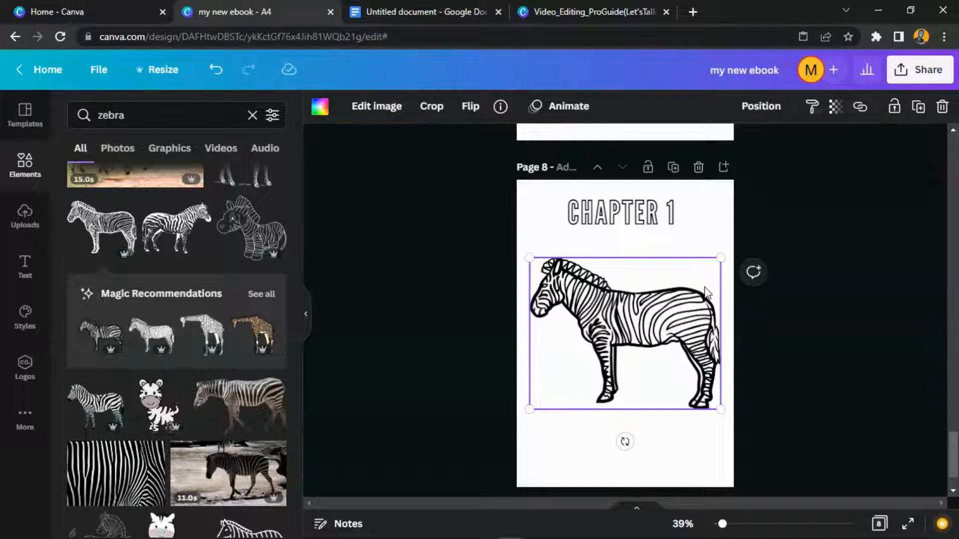
left_click(693, 248)
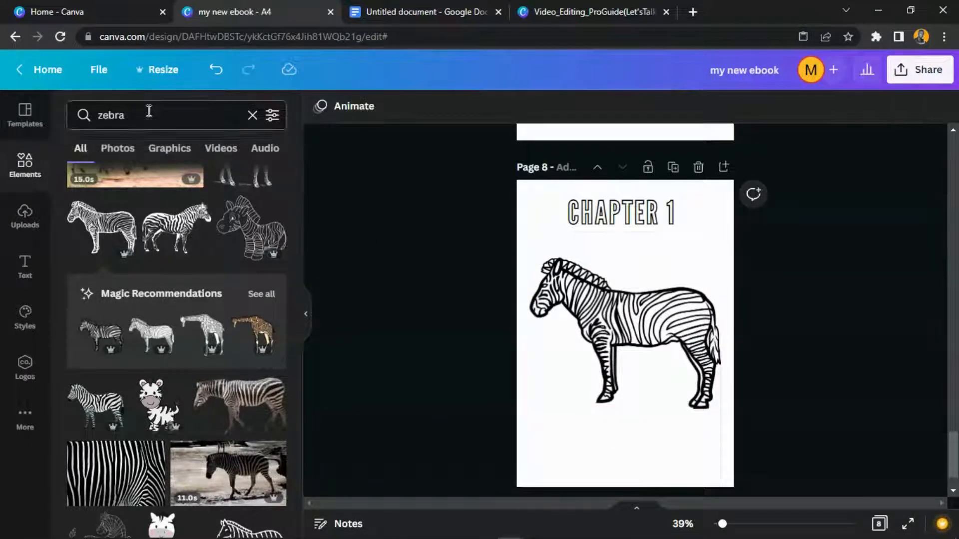
Search the elements for "line" and add the solid line with round ends below the zebra on page 8.
left_click(69, 115)
type("line")
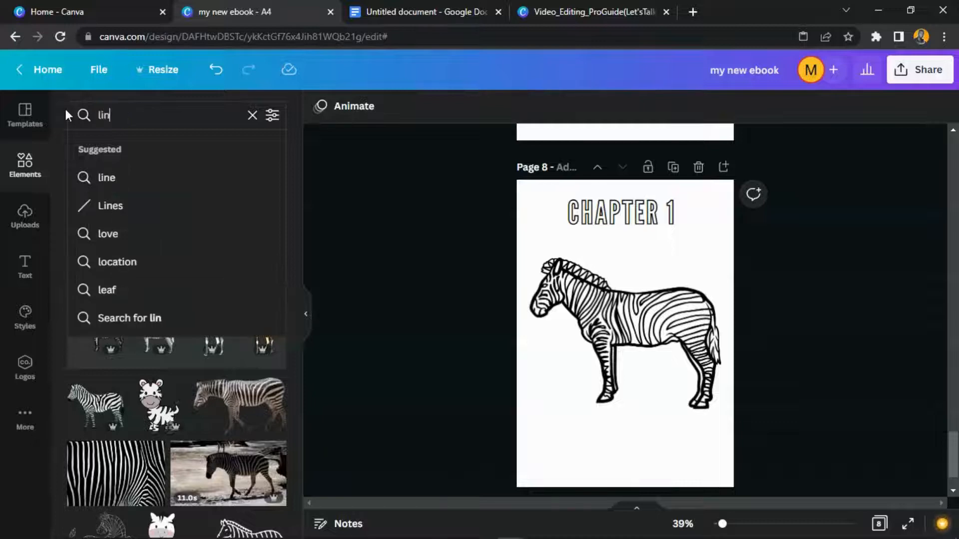
key("Return")
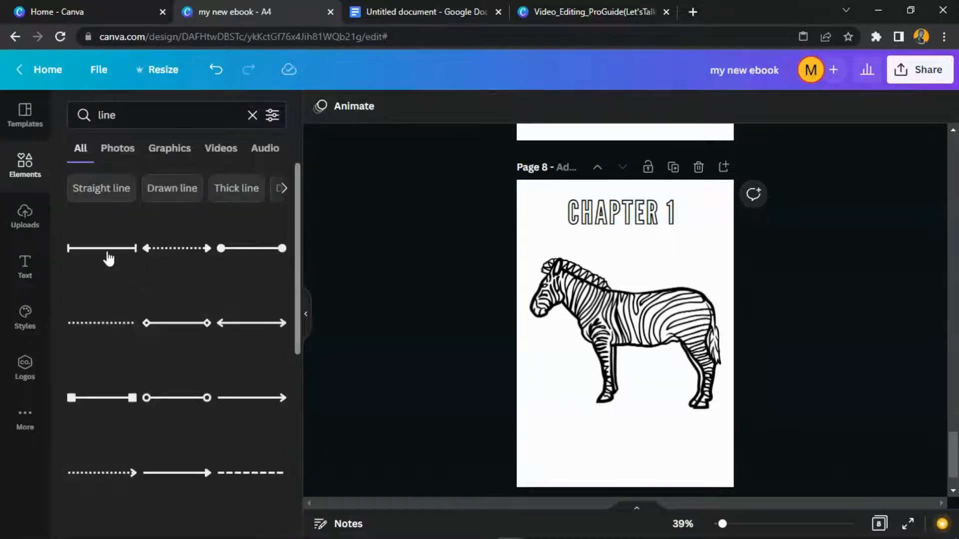
left_click(240, 250)
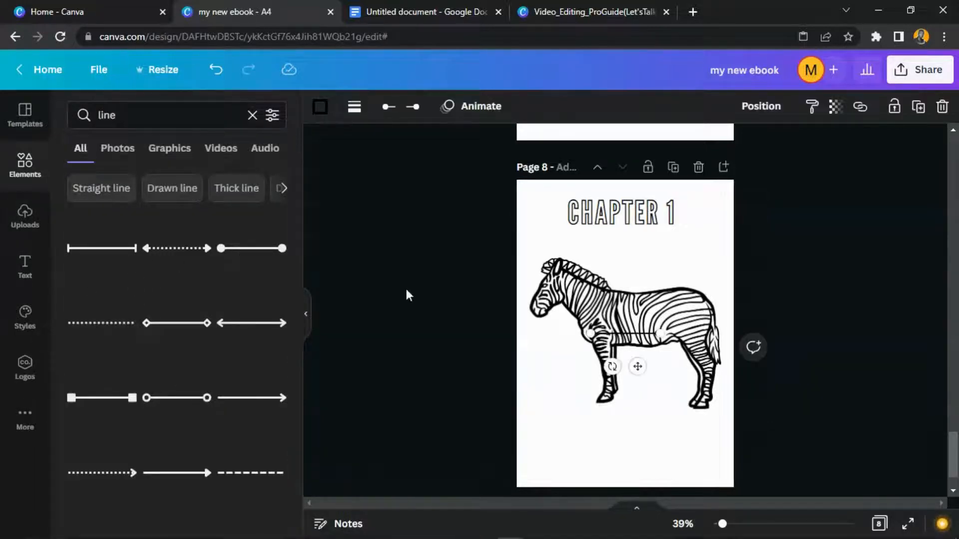
left_click(825, 313)
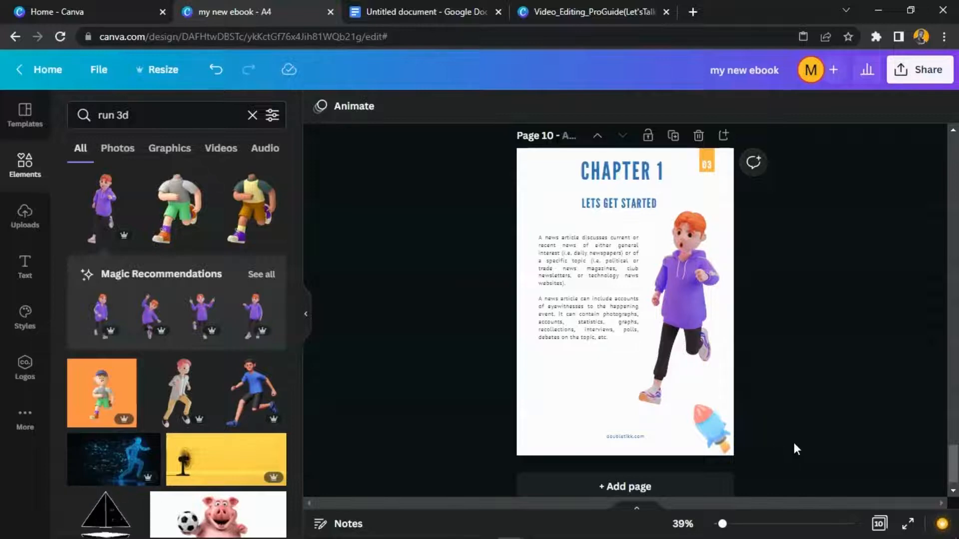
Inspect the body text, running figure and rocket on page 10 and check the outline in the Google Docs document.
left_click(620, 286)
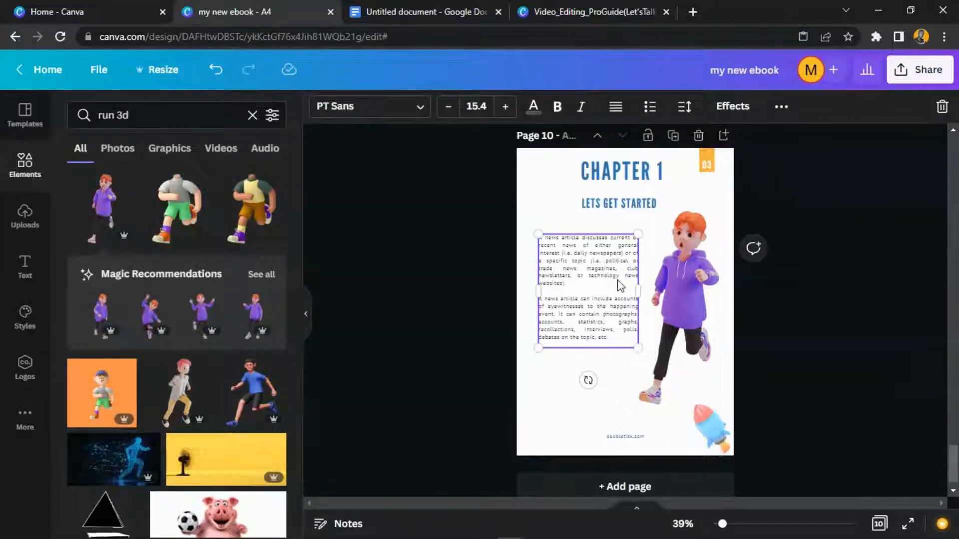
left_click(693, 285)
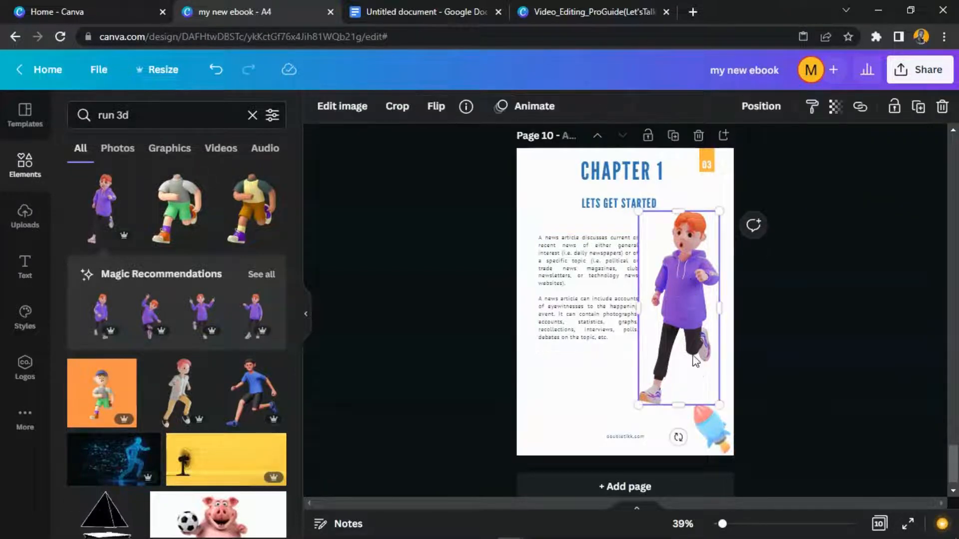
left_click(702, 433)
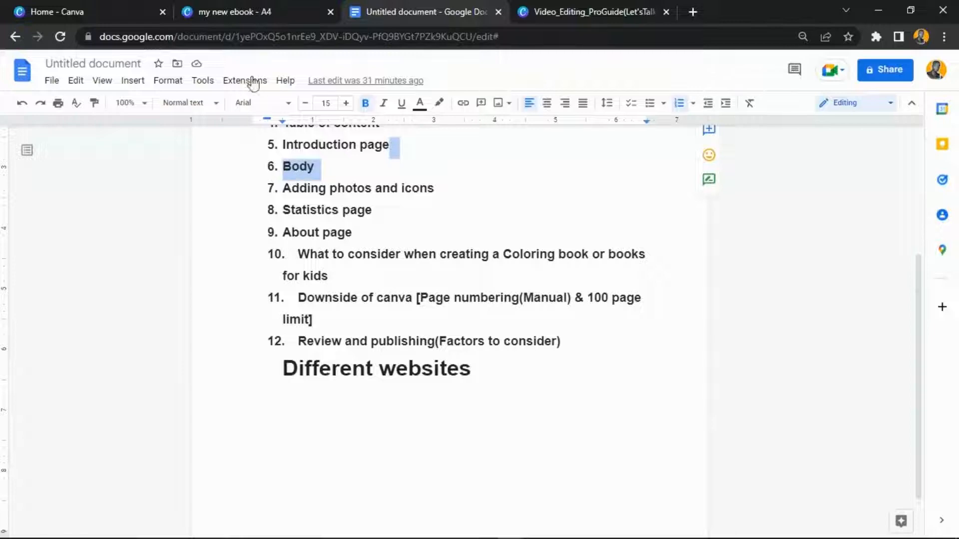
left_click(242, 8)
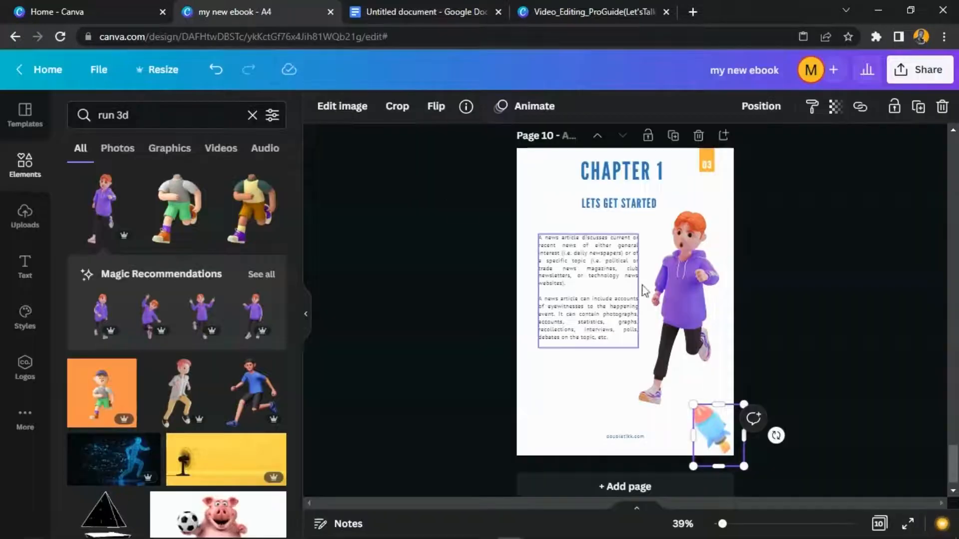
scroll(843, 243, "up", 3)
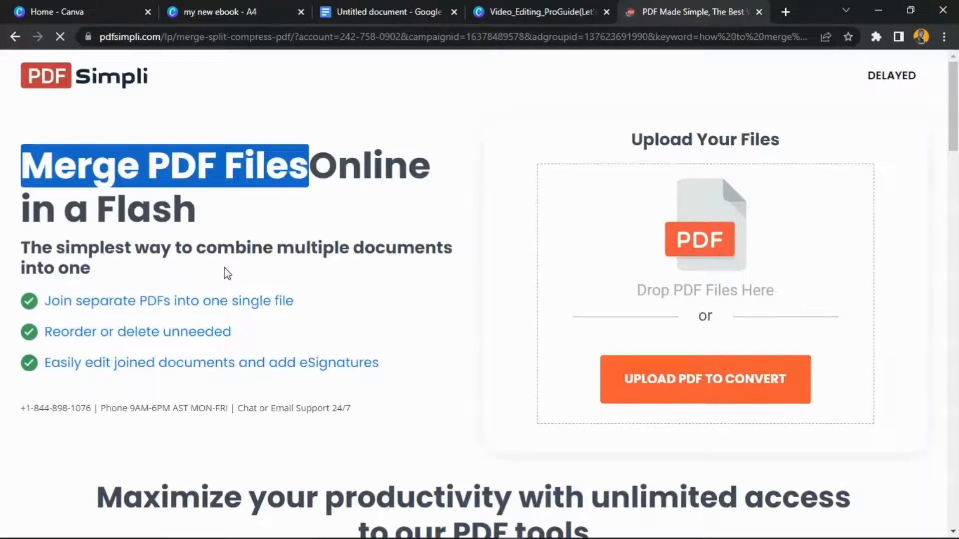
Read through PDF Simpli's page on joining separate PDFs and reordering or deleting pages.
scroll(390, 280, "down", 3)
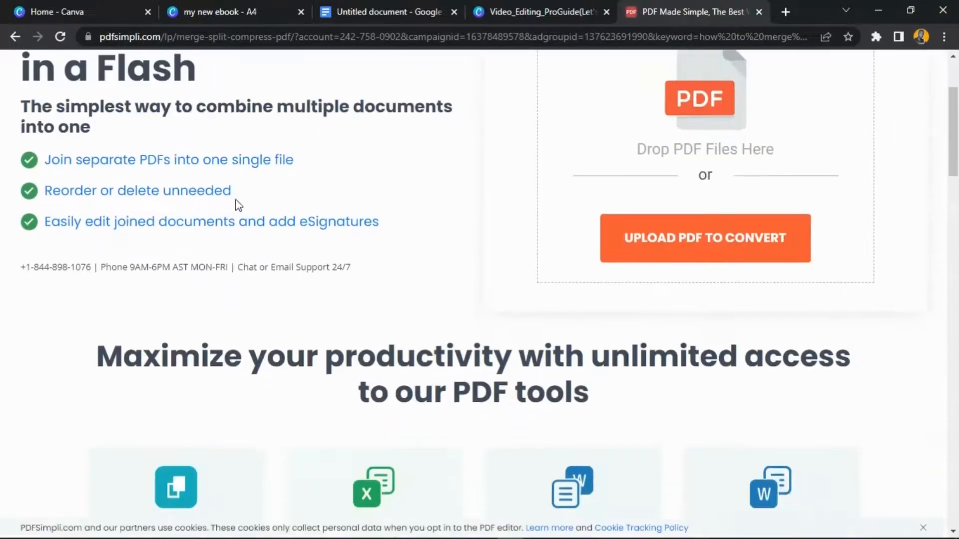
left_click_drag(231, 193, 44, 191)
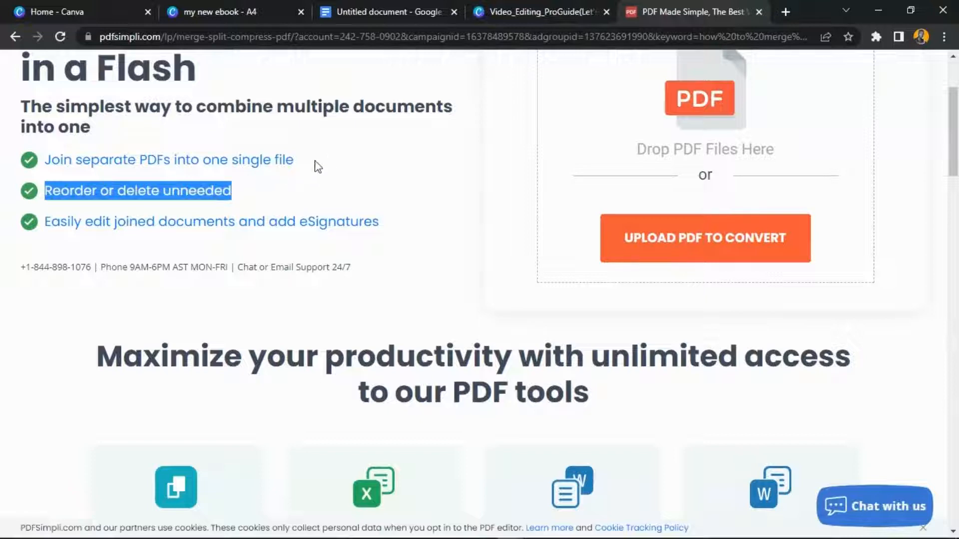
left_click_drag(317, 166, 48, 166)
scroll(194, 185, "down", 8)
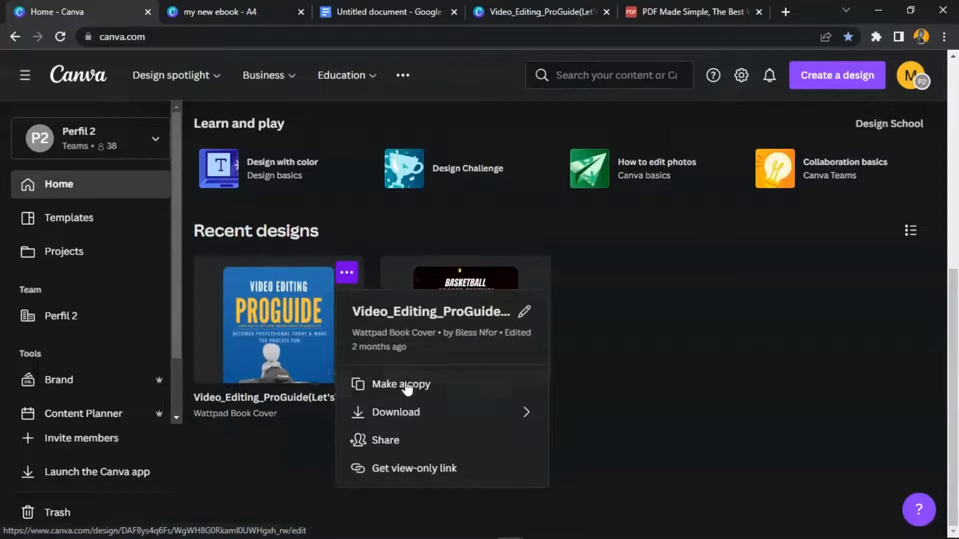
Make a copy of the Video_Editing_ProGuide book cover from Canva's home page and revisit PDF Simpli's Merge PDF tool.
left_click(405, 384)
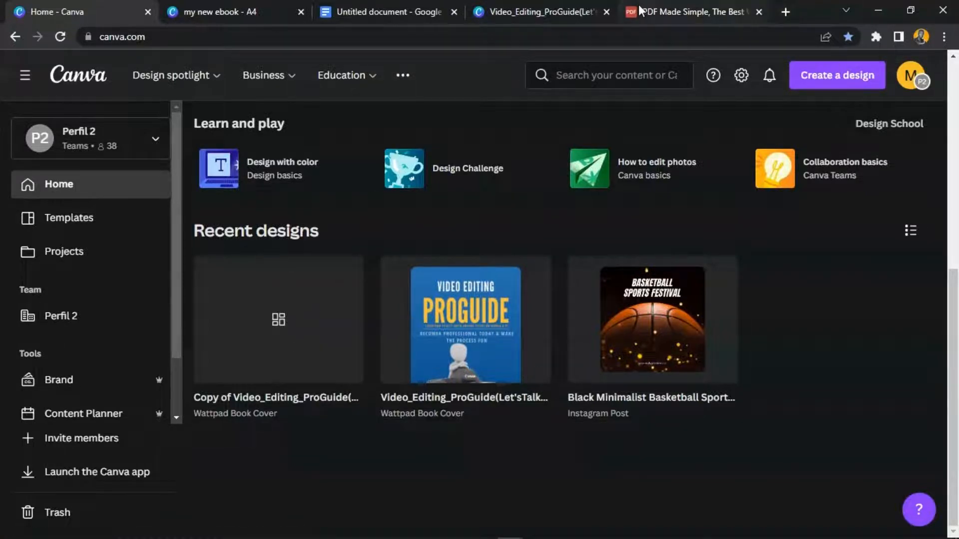
left_click(754, 6)
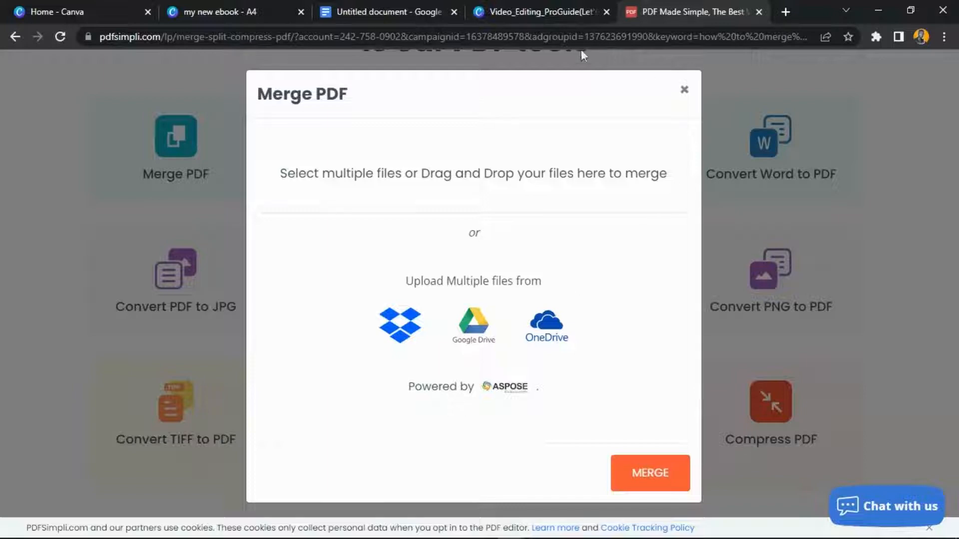
left_click(366, 4)
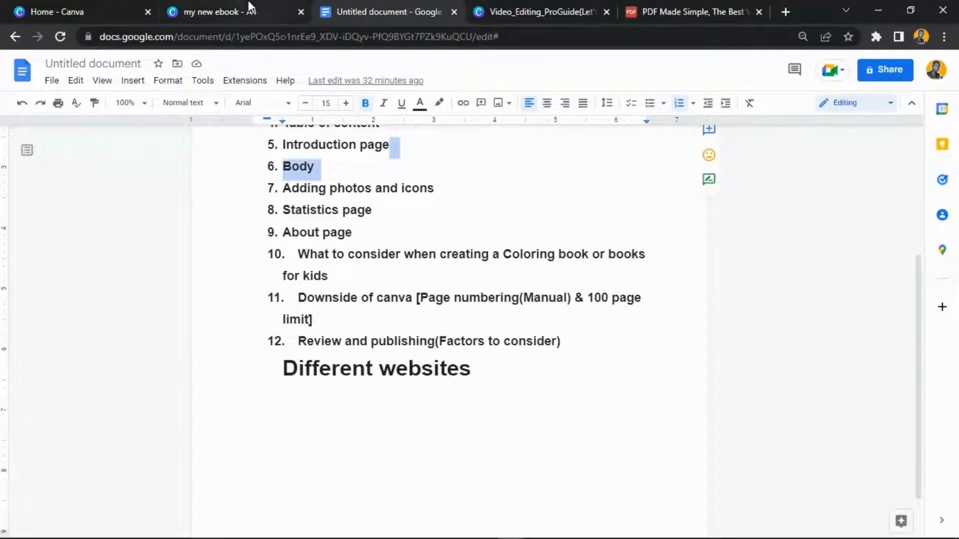
Switch back to the ebook in Canva and change the page number in page 10's orange badge to 10.
left_click(250, 7)
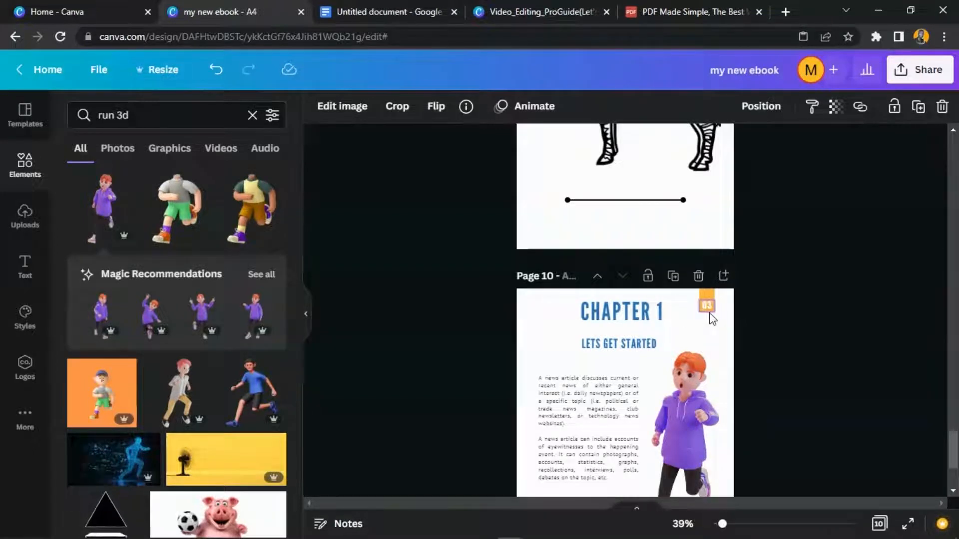
scroll(713, 317, "down", 3)
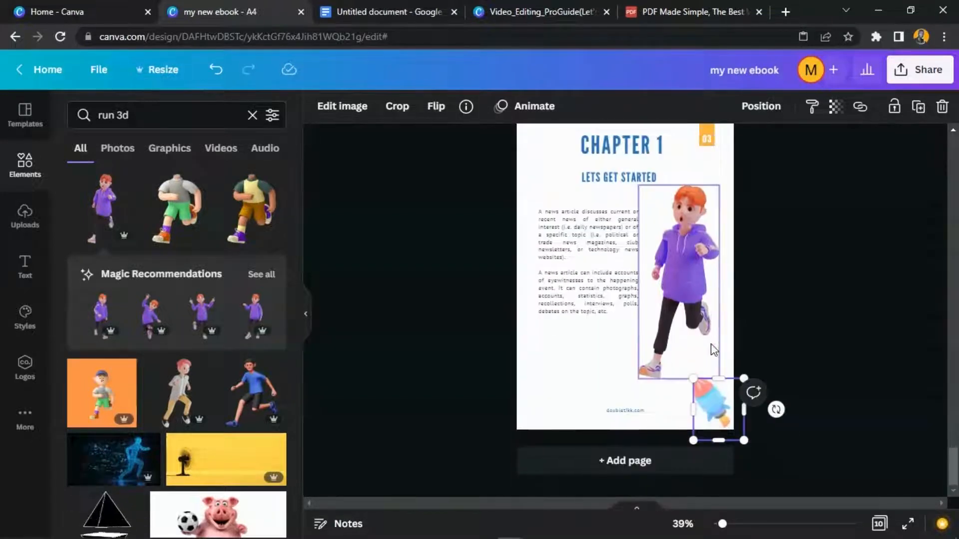
left_click(801, 264)
scroll(813, 295, "up", 10)
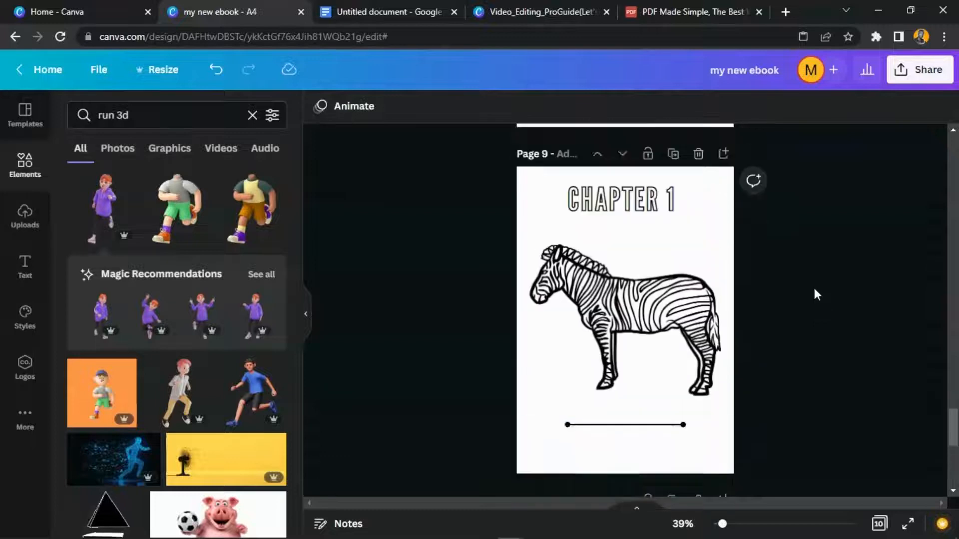
scroll(813, 297, "down", 10)
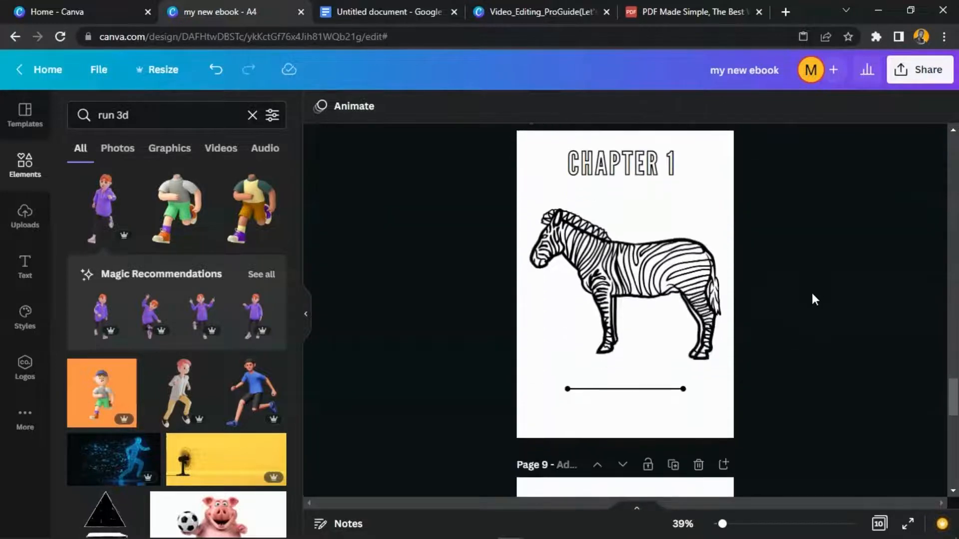
left_click_drag(950, 415, 950, 450)
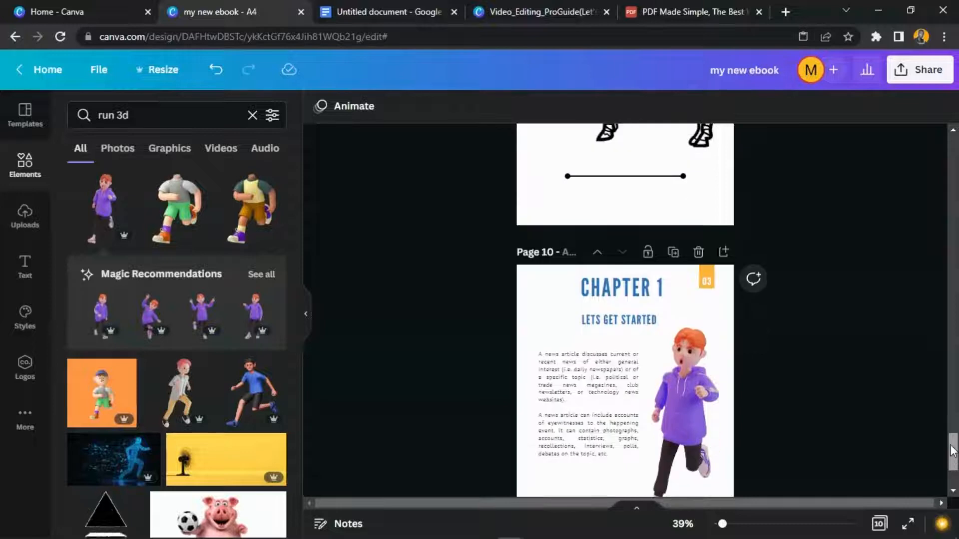
left_click(705, 279)
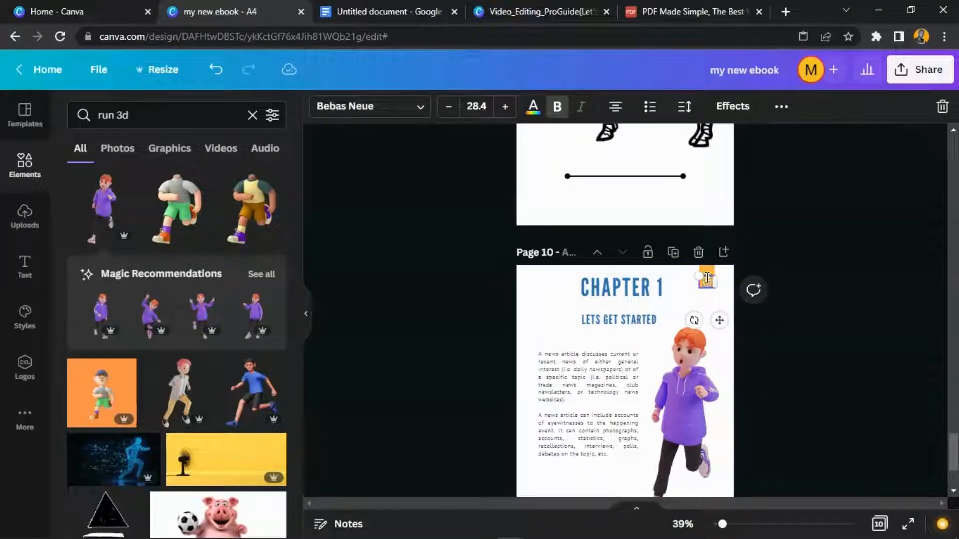
left_click(824, 300)
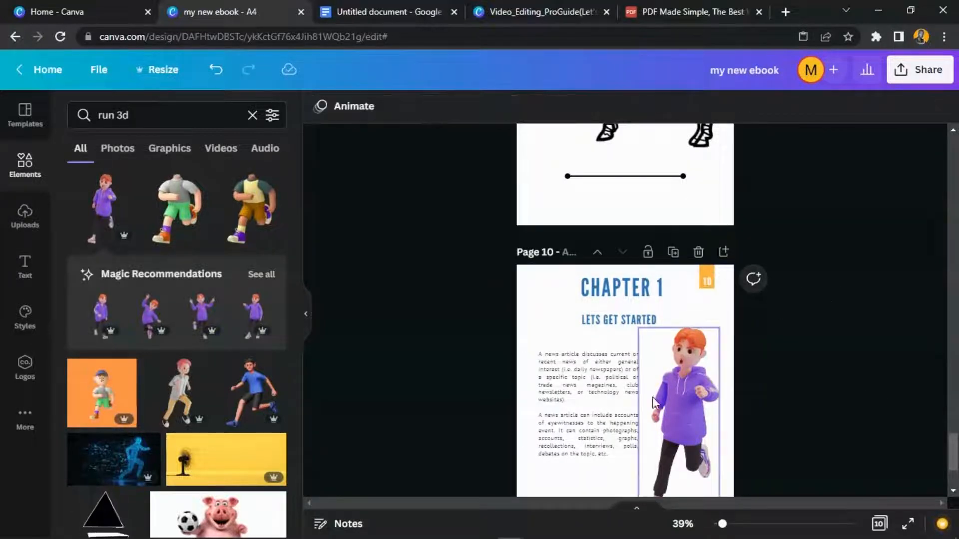
Check the outline document and review the ebook's pages from page 10 back up to the cover.
scroll(588, 422, "down", 3)
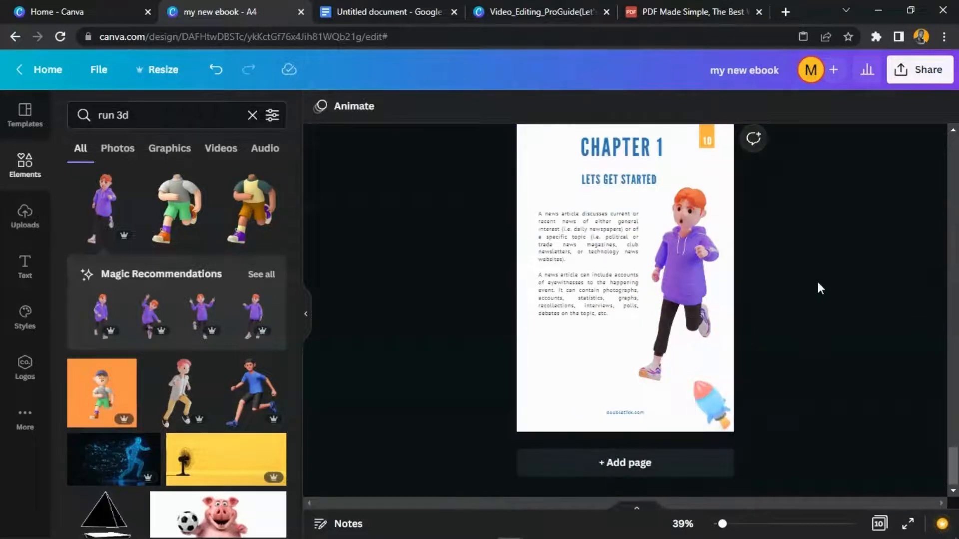
scroll(816, 245, "up", 3)
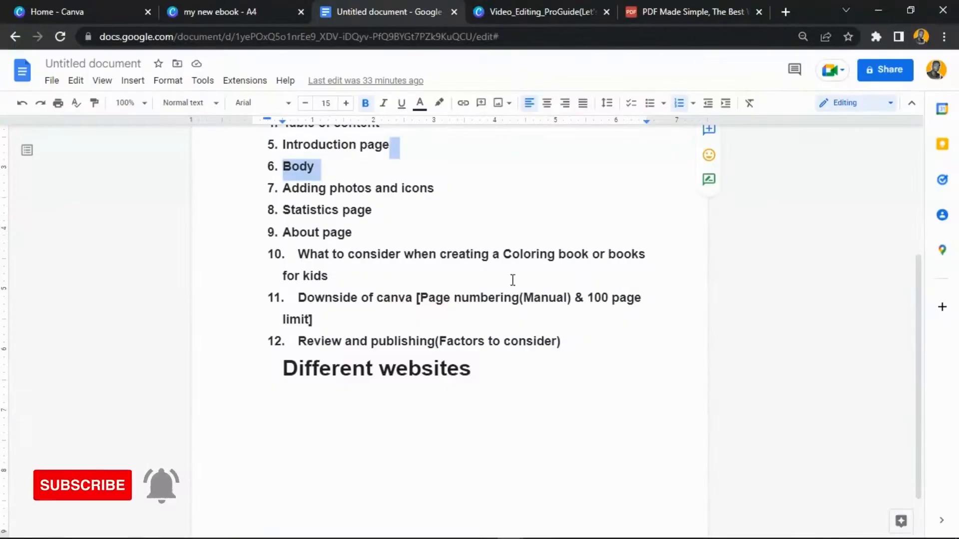
left_click(234, 11)
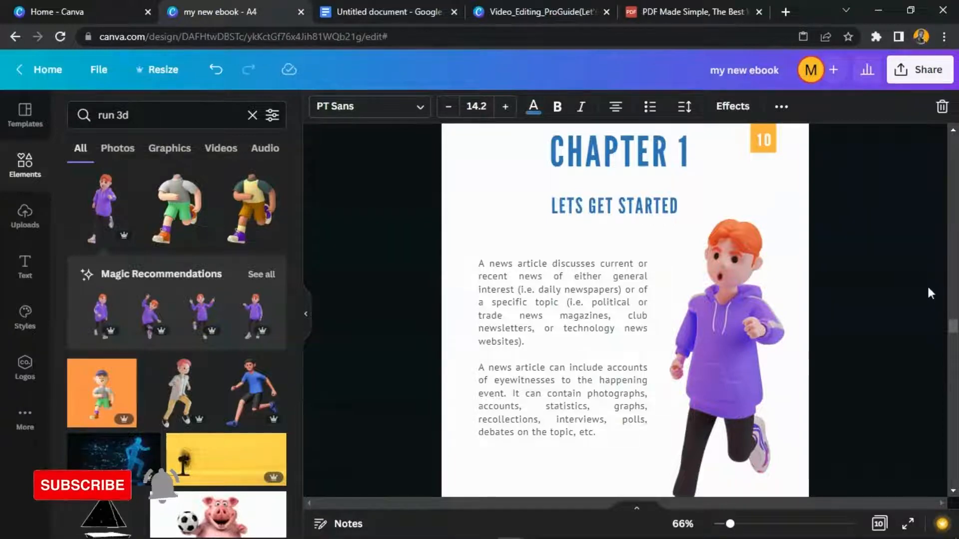
scroll(953, 330, "up", 10)
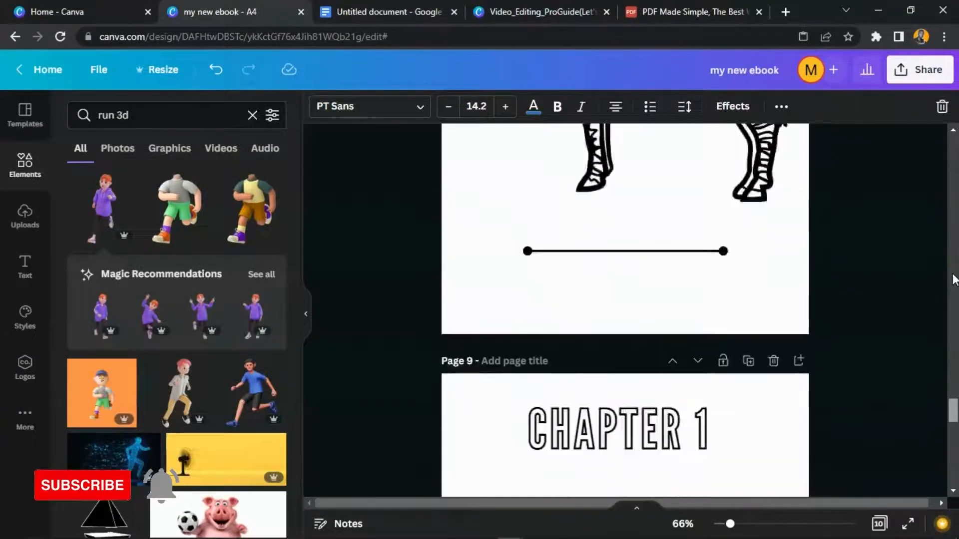
scroll(952, 192, "up", 8)
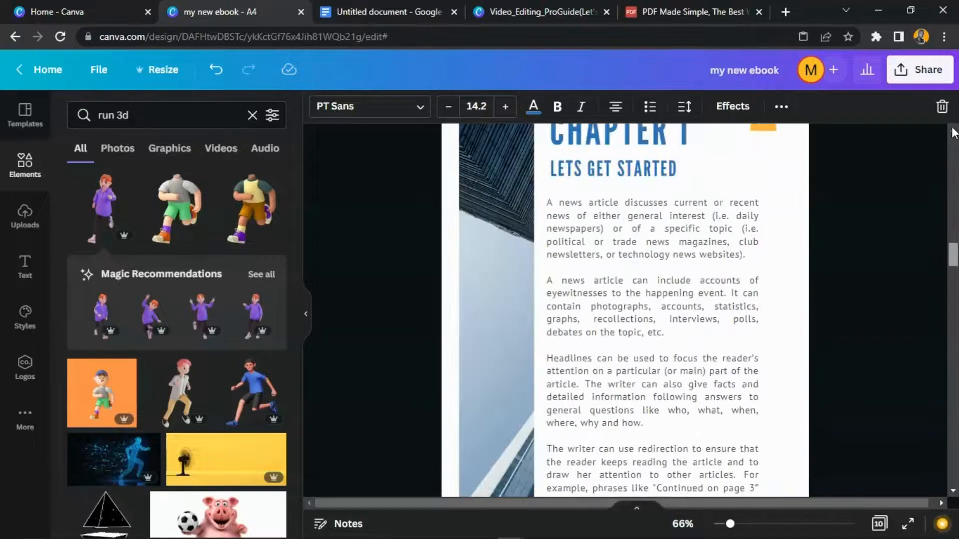
scroll(953, 145, "up", 12)
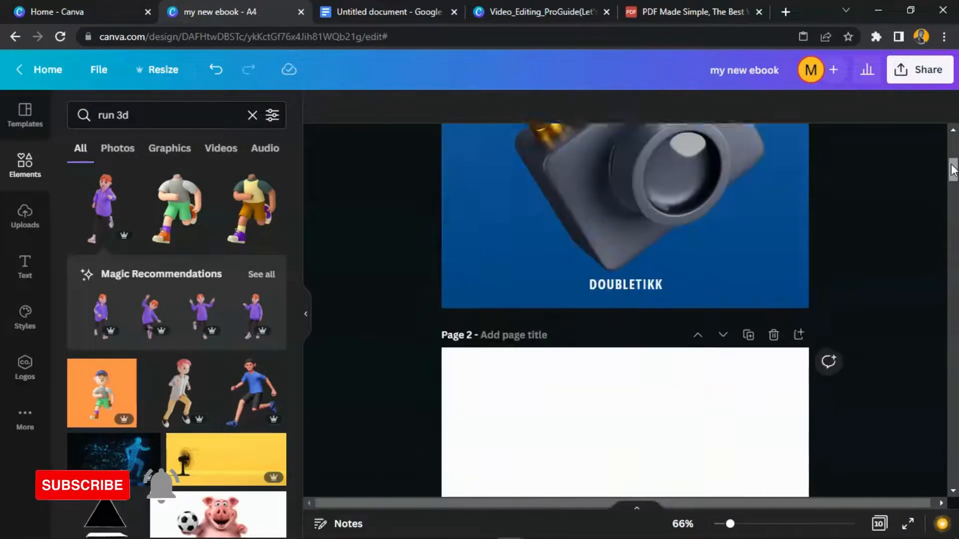
Return to Canva's home page and create a new blank Ebook Cover design.
scroll(953, 161, "up", 2)
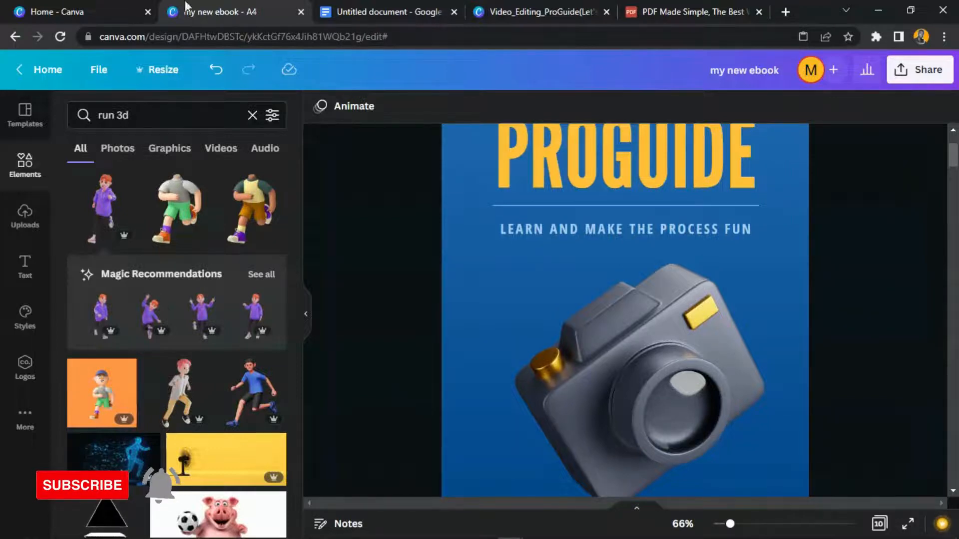
left_click(88, 5)
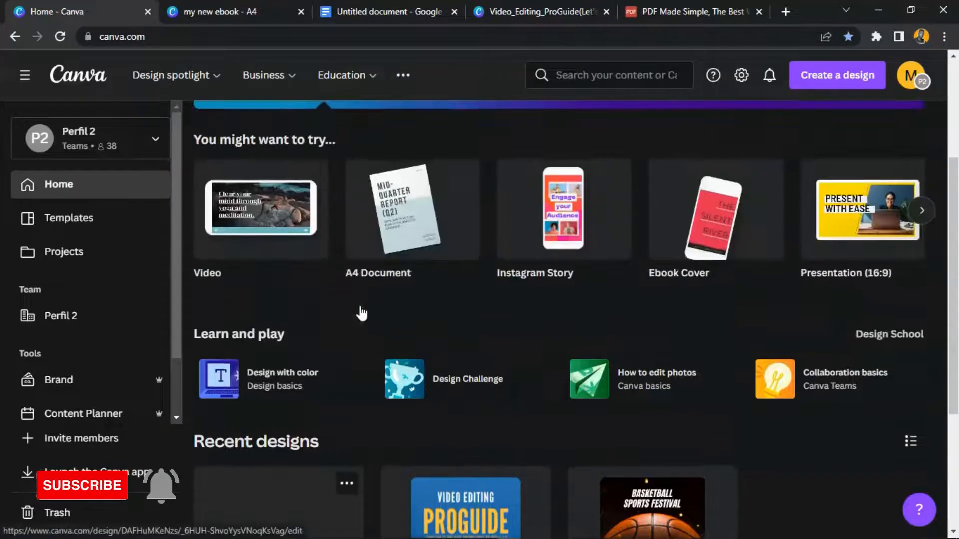
scroll(357, 310, "up", 4)
left_click(834, 78)
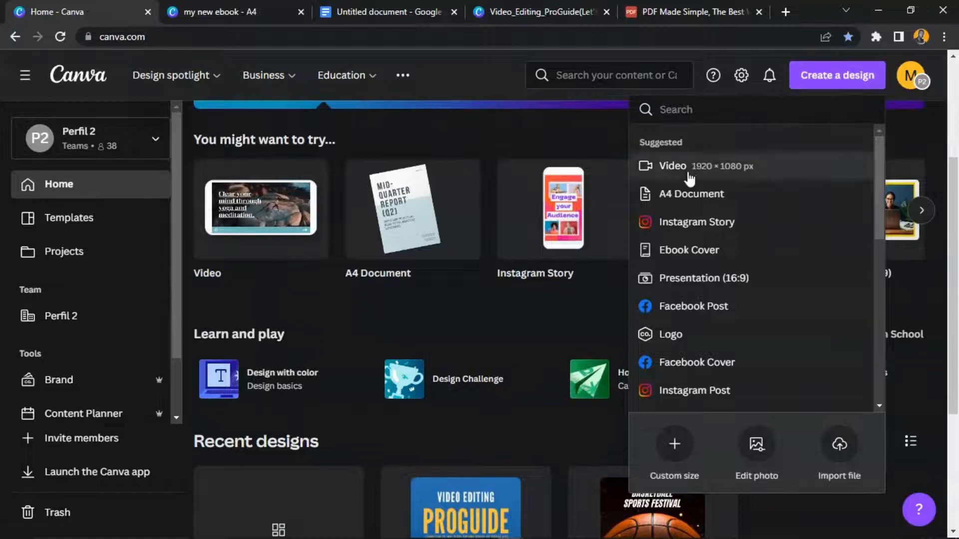
left_click(683, 258)
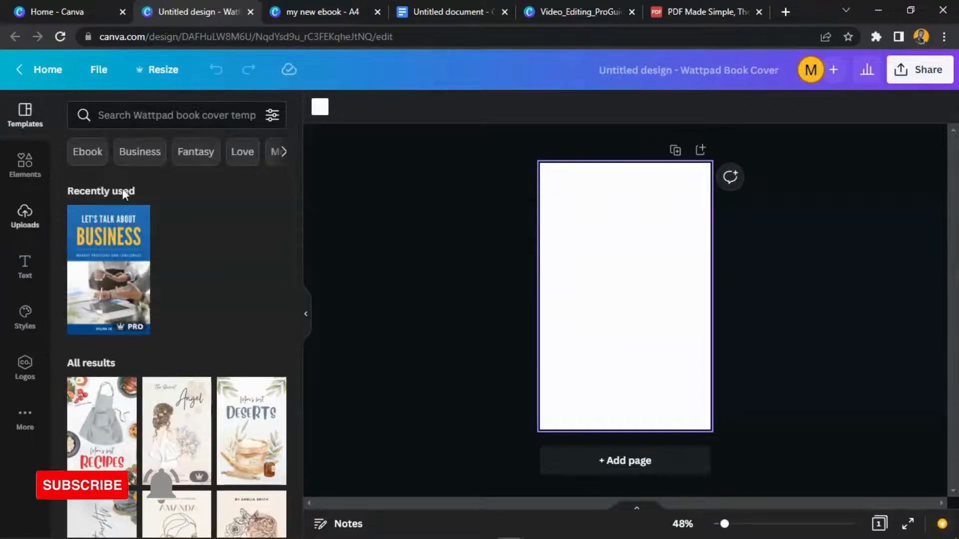
Upload the image Video_Editing_ProGuide(Let'sTalkMoney) from Downloads and place it enlarged on the blank cover page.
left_click(32, 227)
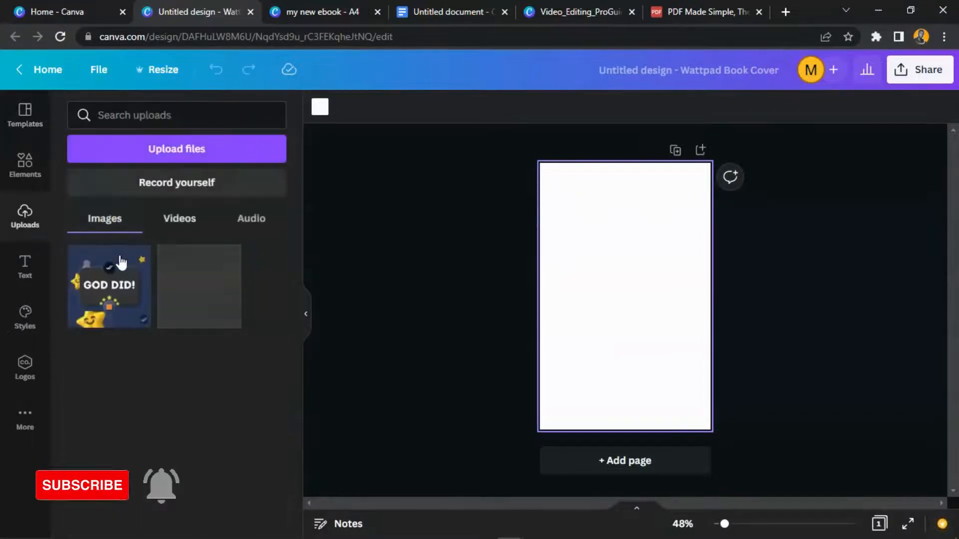
left_click(153, 155)
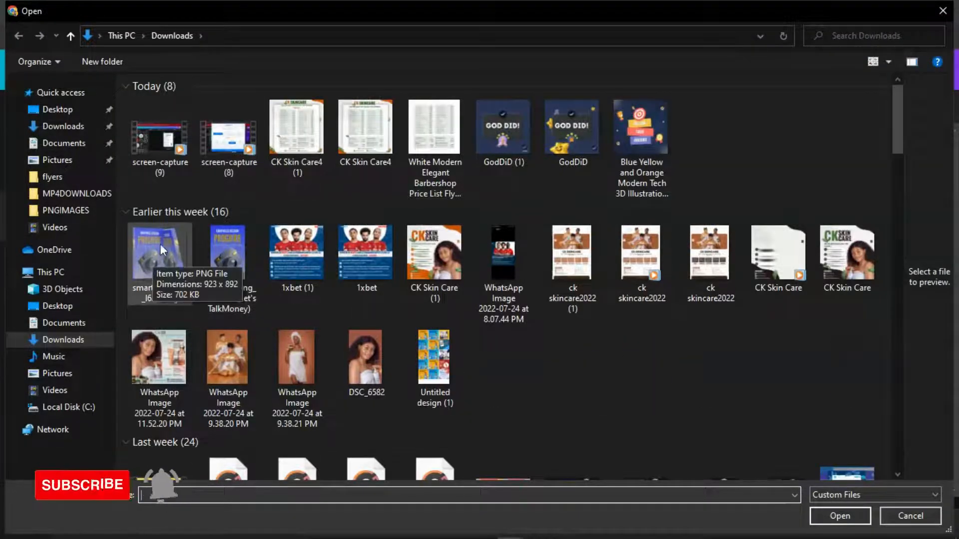
left_click(239, 245)
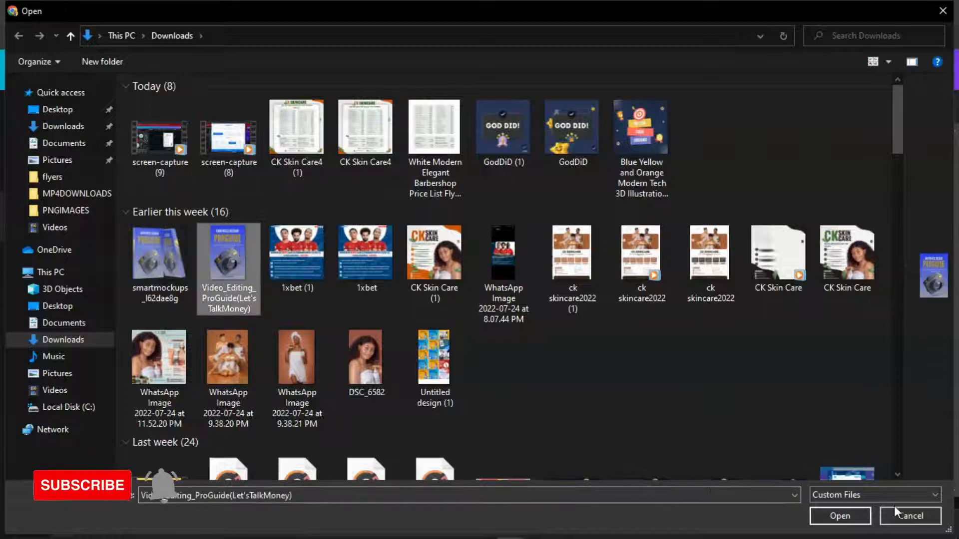
left_click(849, 511)
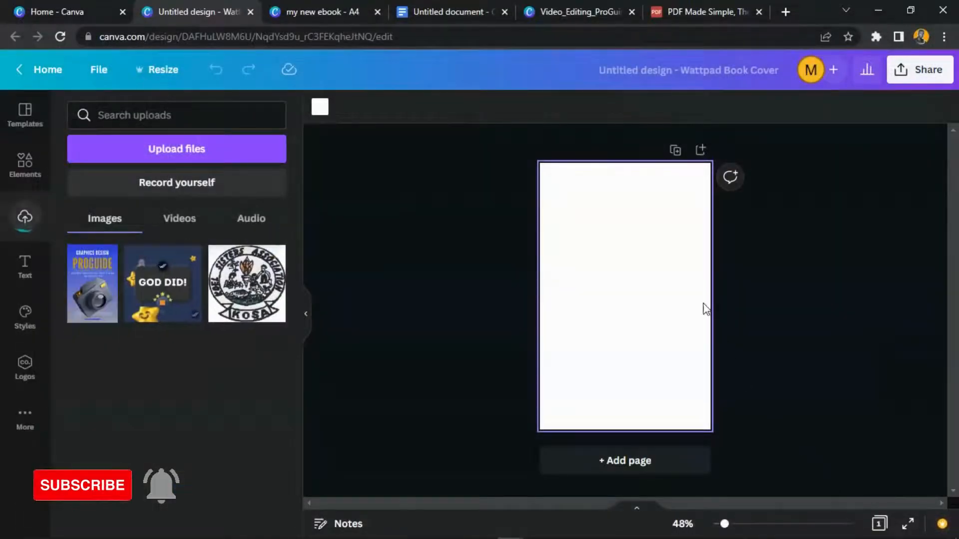
left_click(93, 272)
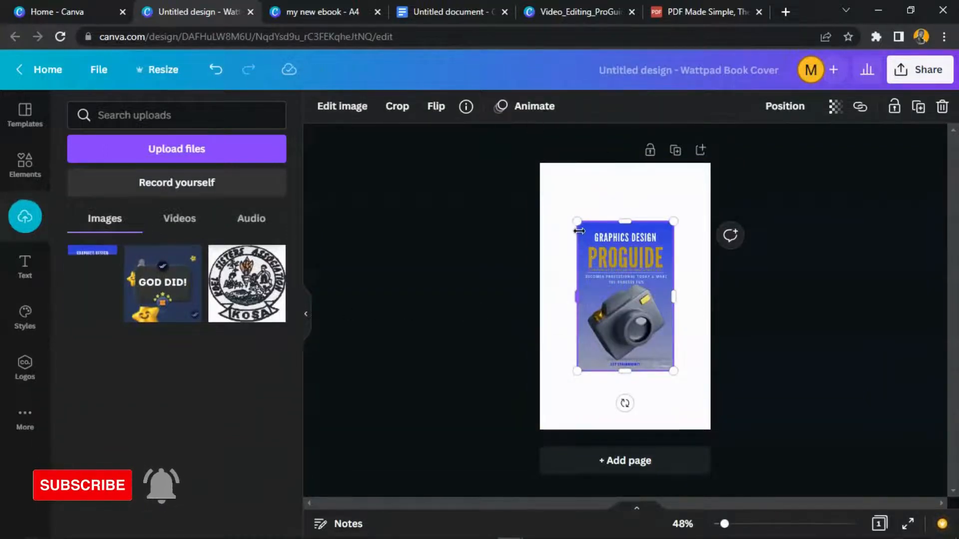
left_click_drag(577, 221, 561, 198)
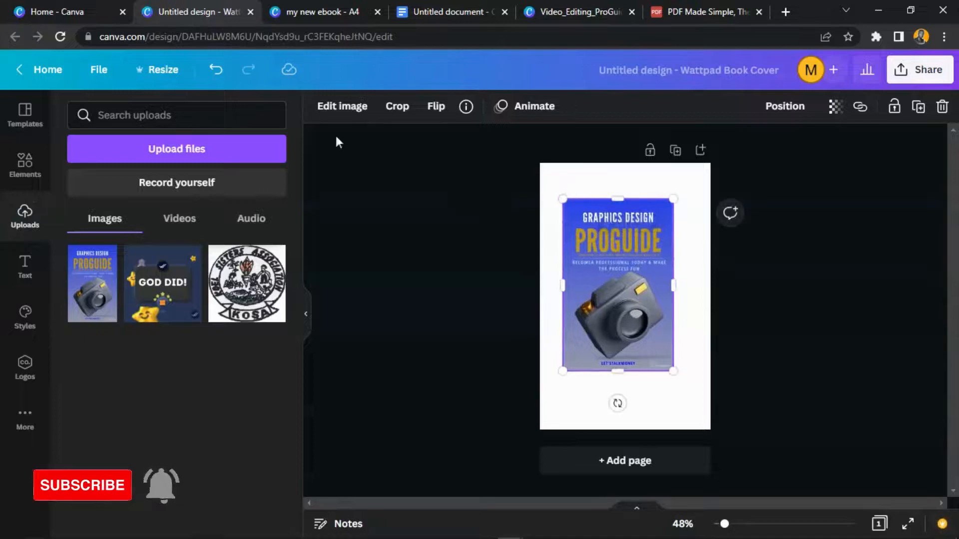
Turn the placed cover image into a 3D book with the Book 6 mockup from Smartmockups.
left_click(327, 106)
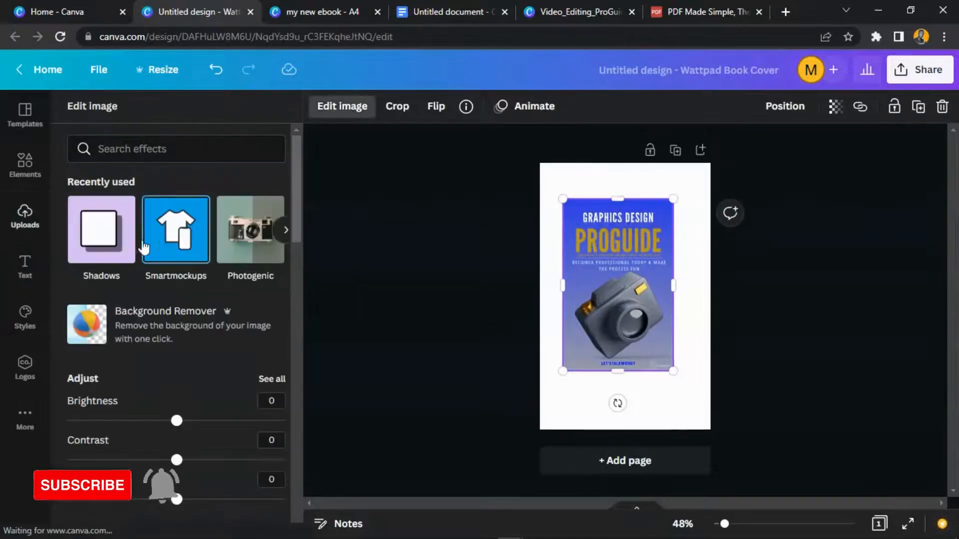
left_click(187, 242)
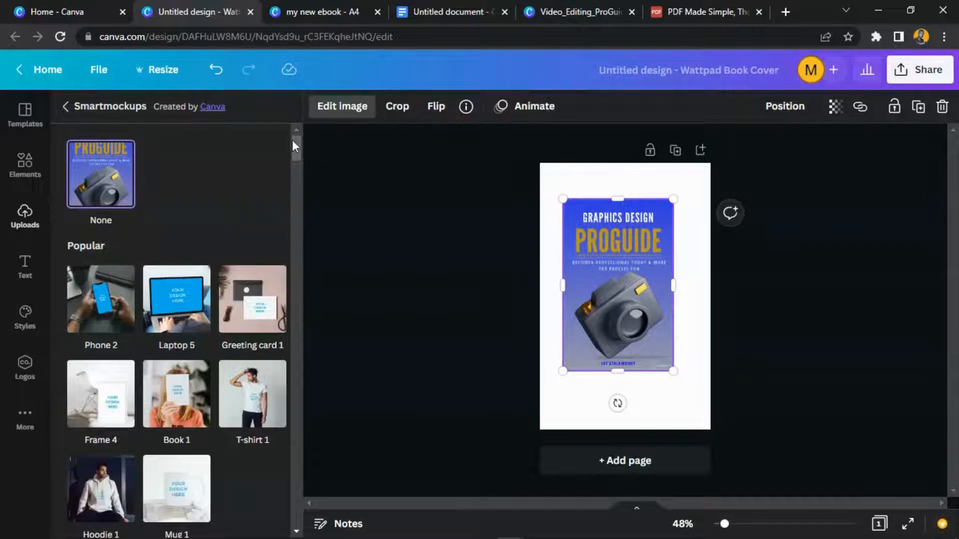
left_click_drag(294, 143, 302, 387)
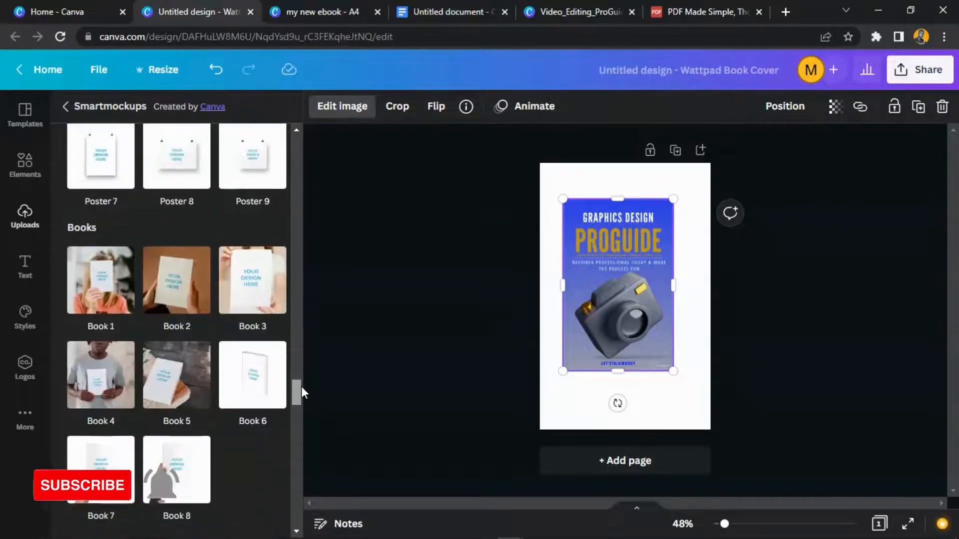
left_click(265, 382)
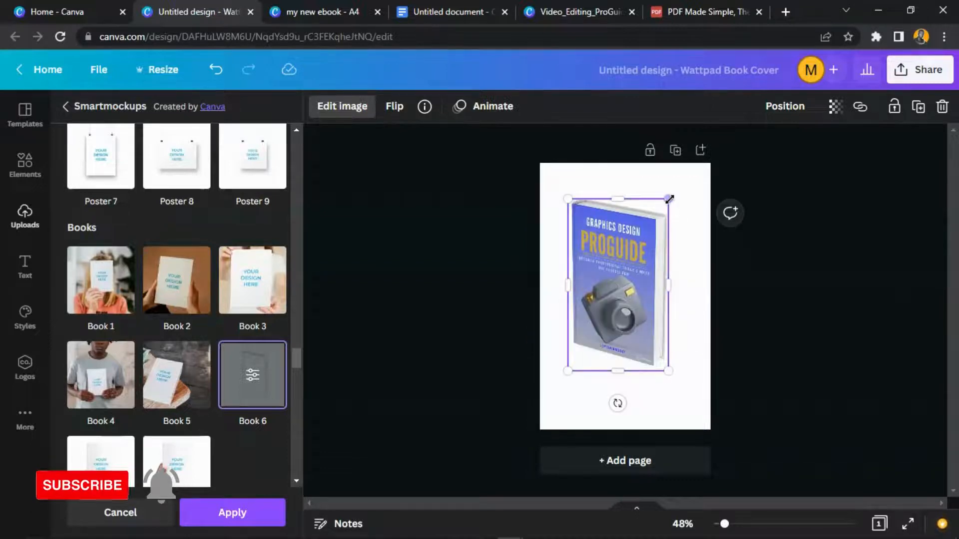
Enlarge the book mockup, centre it on the page and leave image editing.
left_click_drag(668, 198, 679, 180)
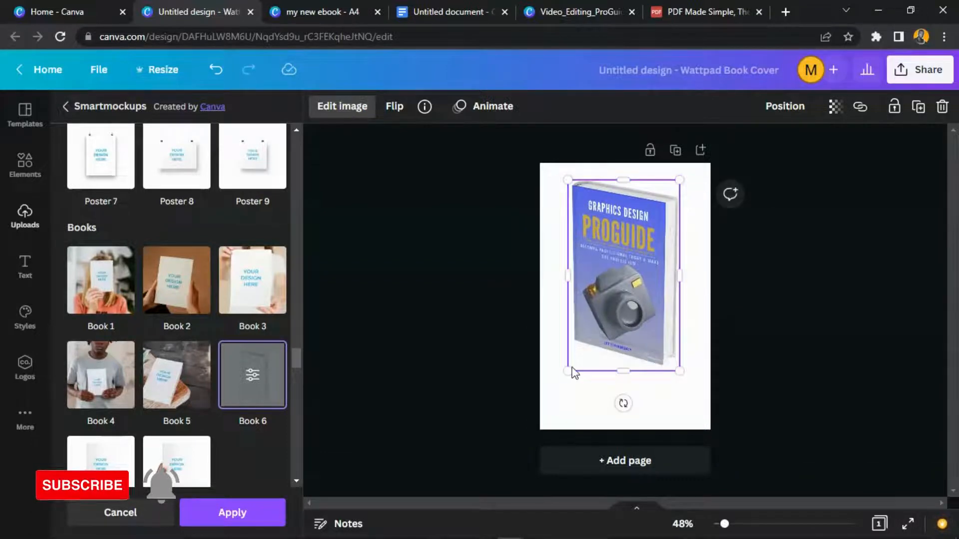
left_click_drag(566, 372, 553, 395)
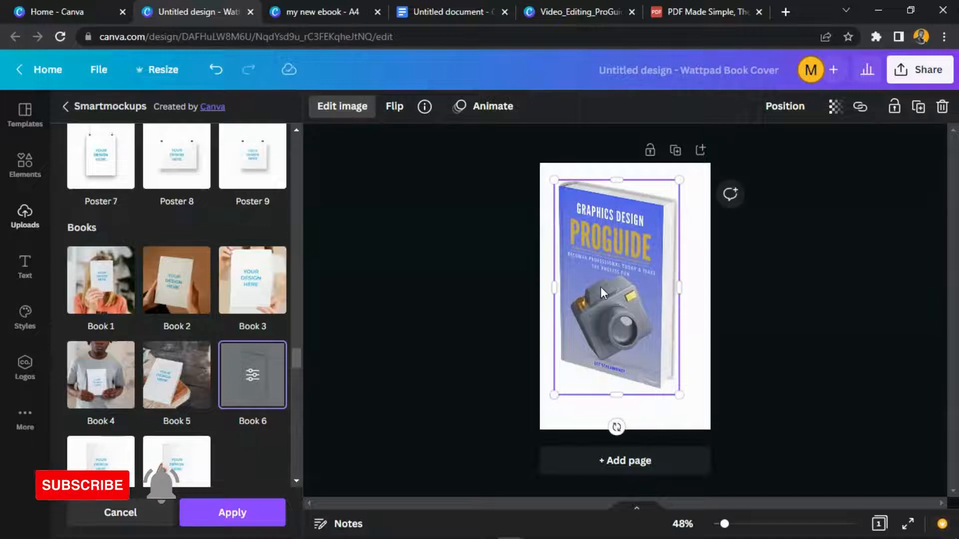
left_click_drag(613, 302, 627, 320)
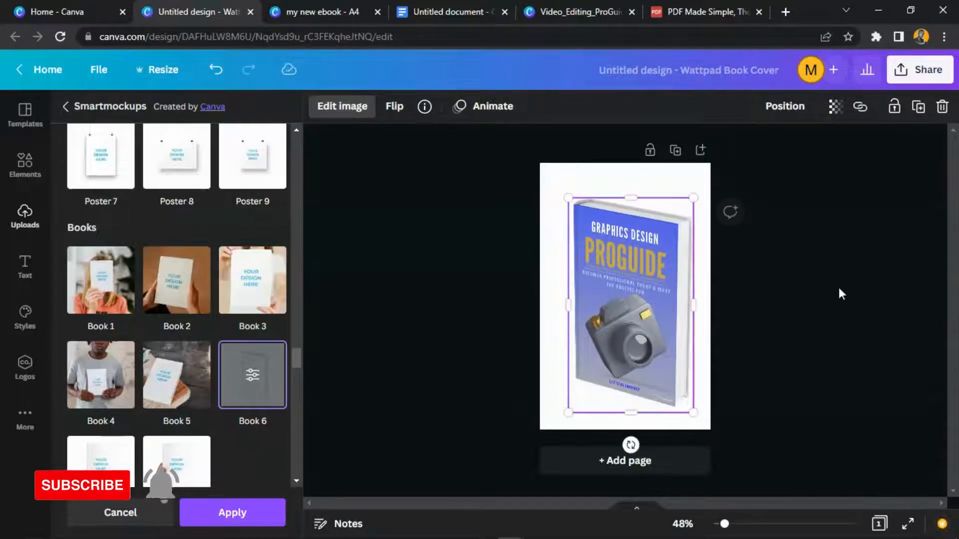
left_click(838, 286)
left_click(763, 256)
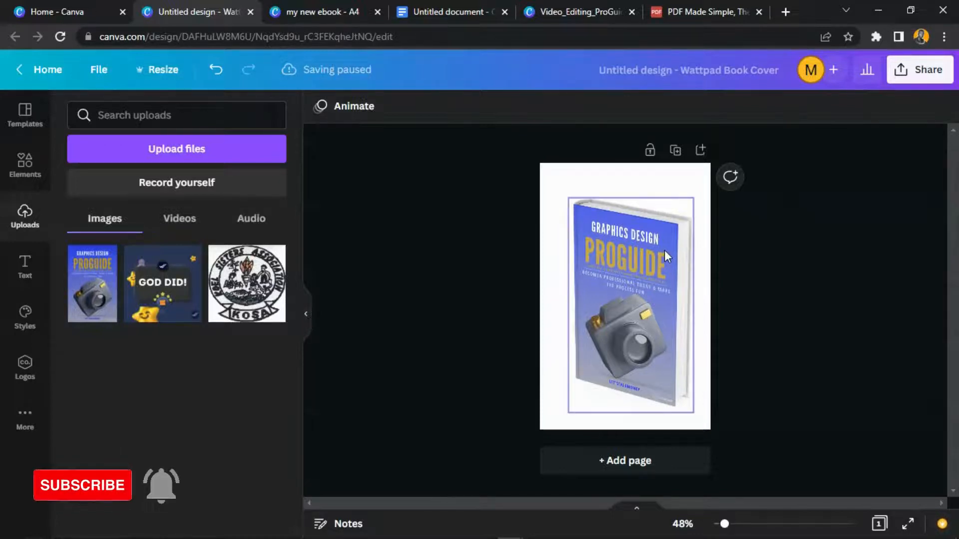
Open the Smartmockups book collection at smartmockups.com/mockups/books in a new browser tab.
left_click(786, 11)
type("smartmockups.com/mockups/books")
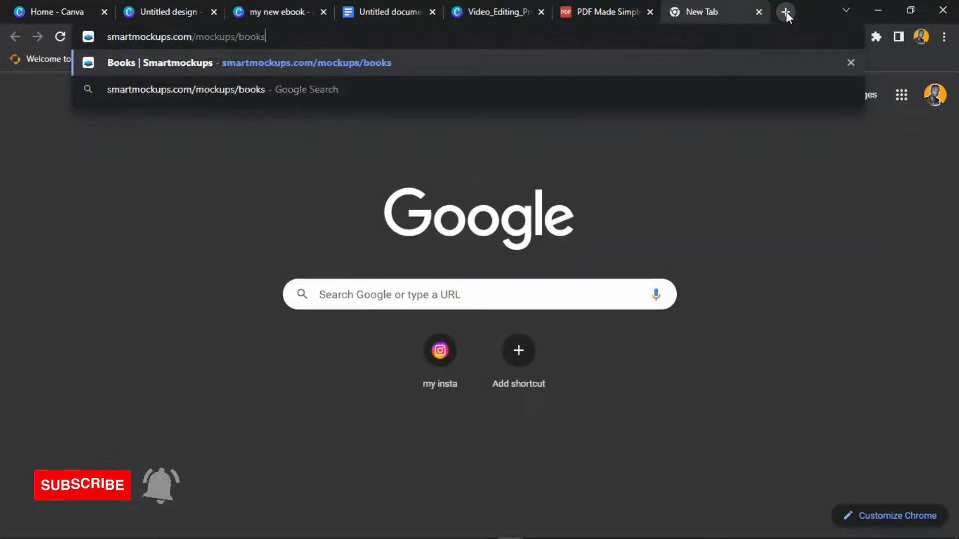
key("Return")
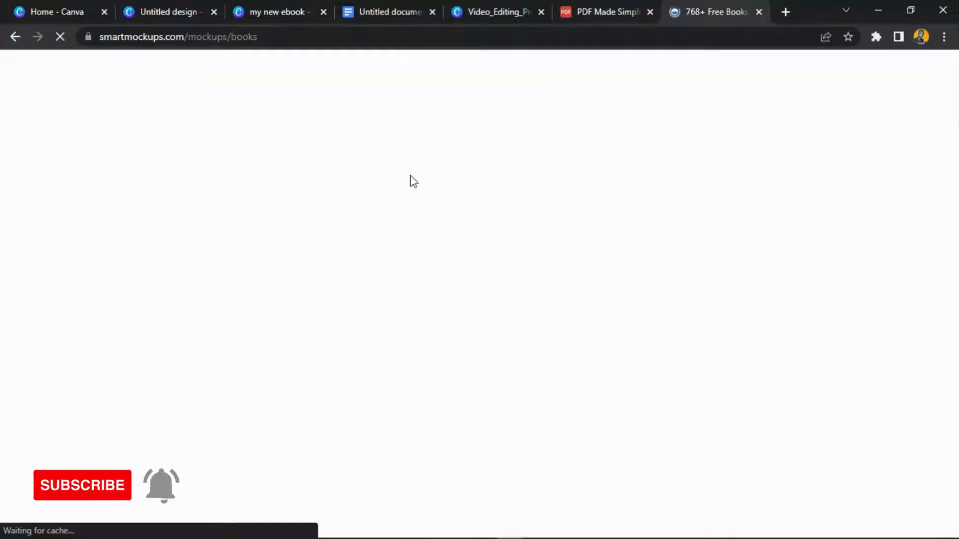
Examine Smartmockups' book page, including its mockup categories, sample scenes and image upload option.
scroll(505, 332, "down", 8)
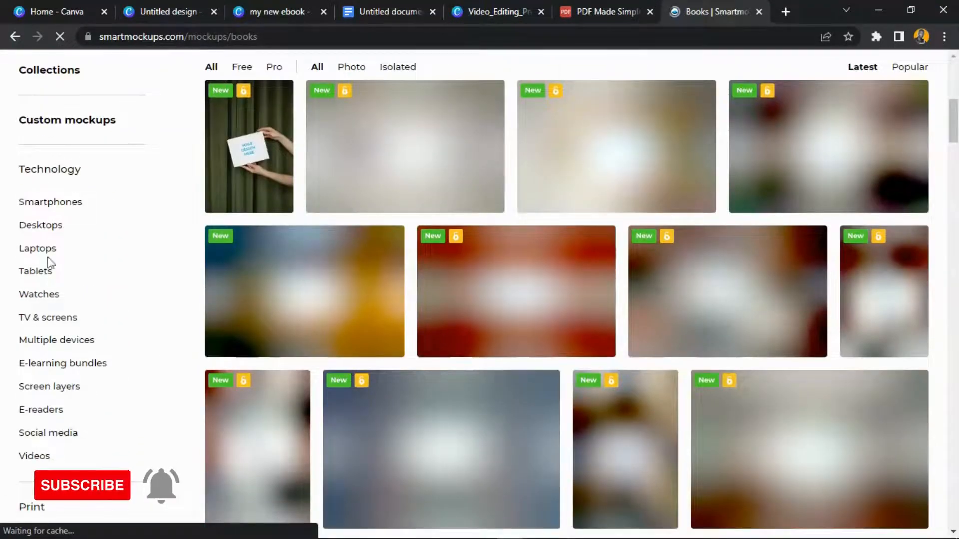
scroll(366, 219, "down", 1)
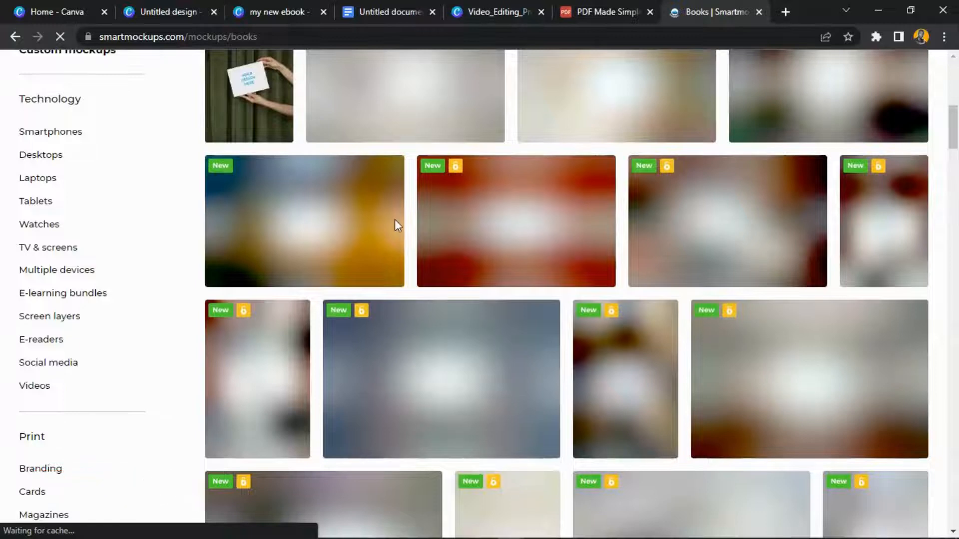
scroll(416, 308, "up", 4)
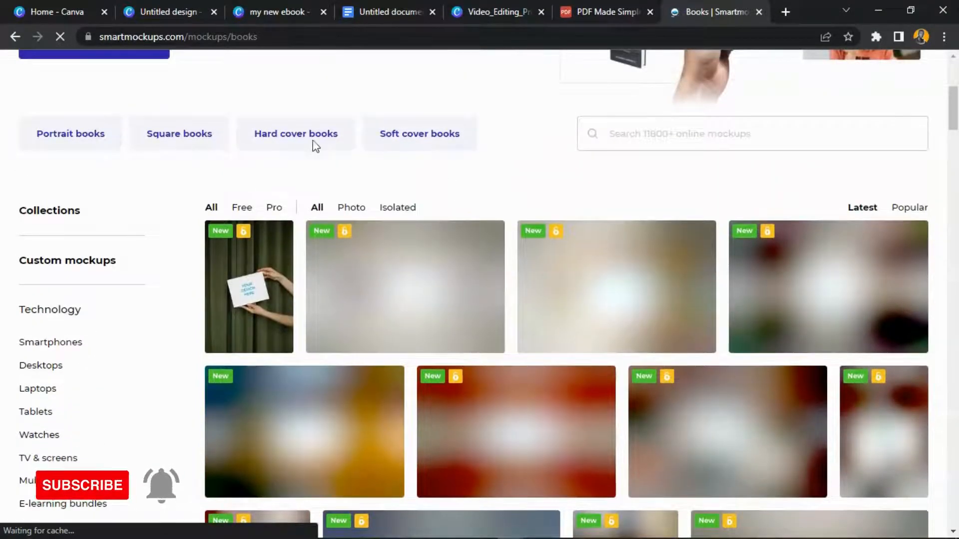
scroll(320, 115, "up", 3)
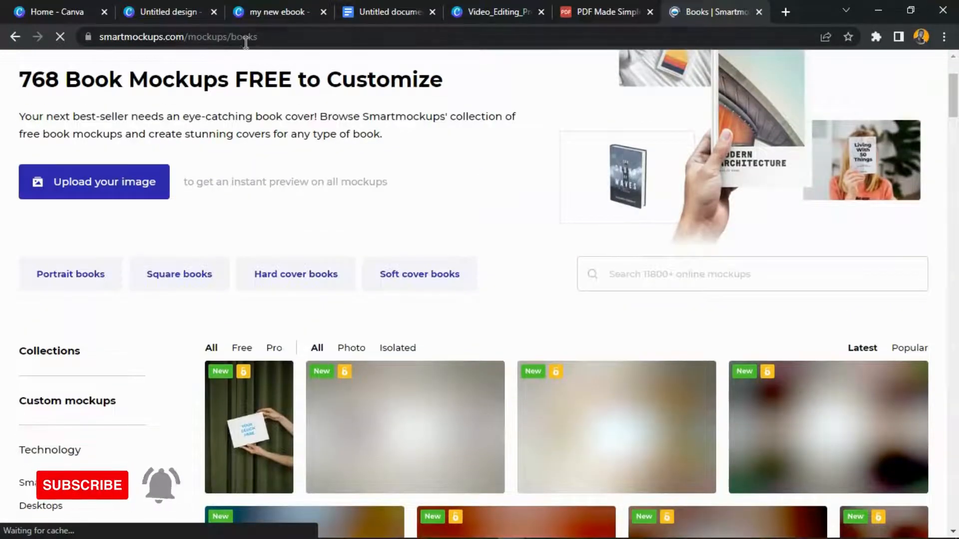
scroll(142, 202, "down", 2)
scroll(88, 315, "down", 6)
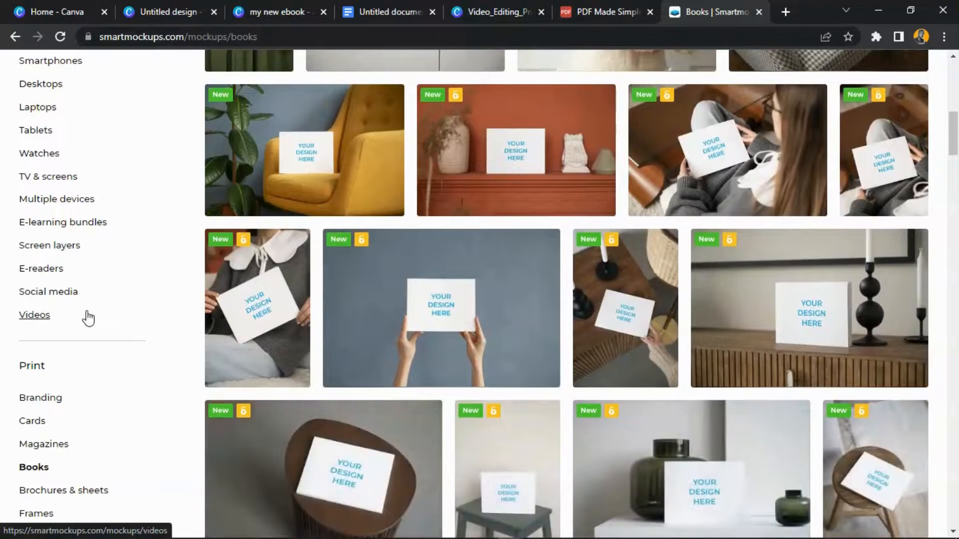
scroll(89, 315, "down", 1)
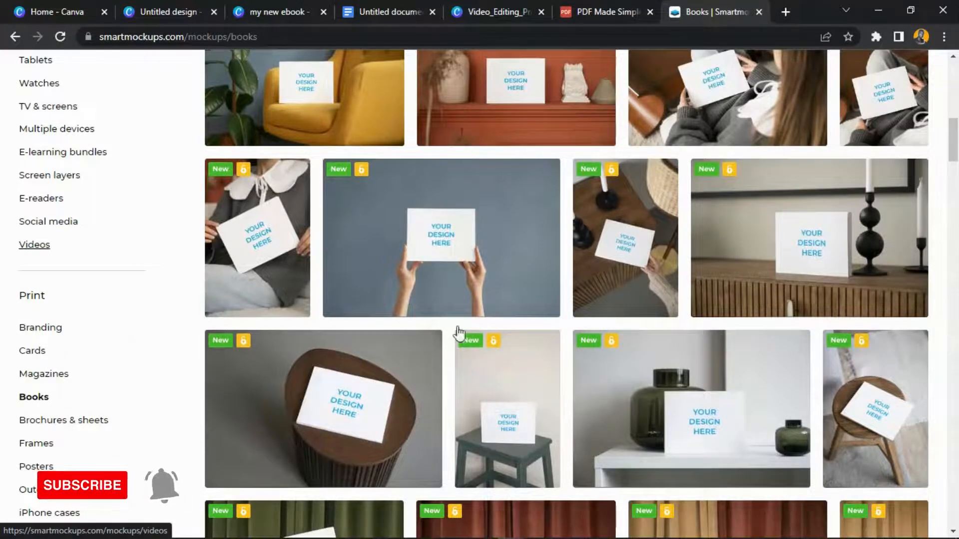
scroll(498, 315, "up", 4)
scroll(498, 314, "up", 3)
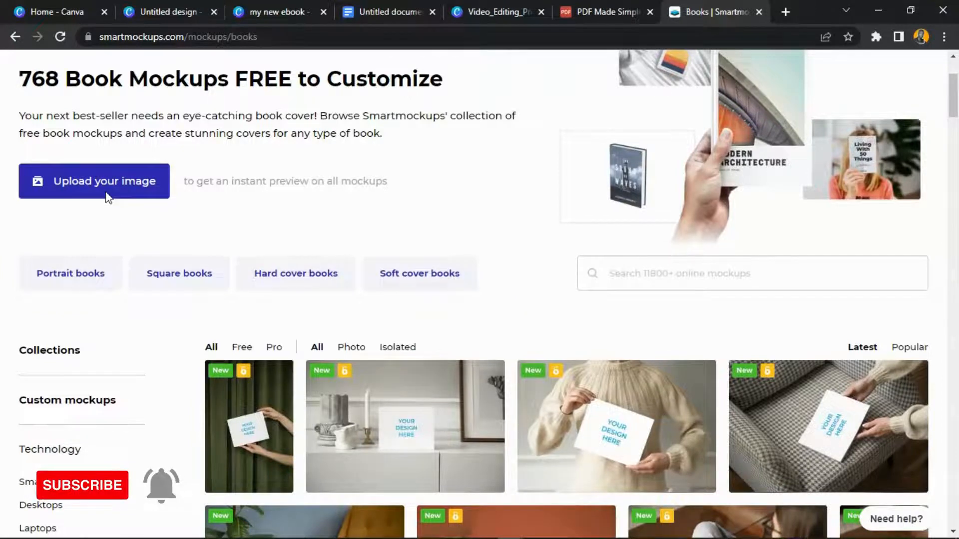
scroll(417, 229, "down", 5)
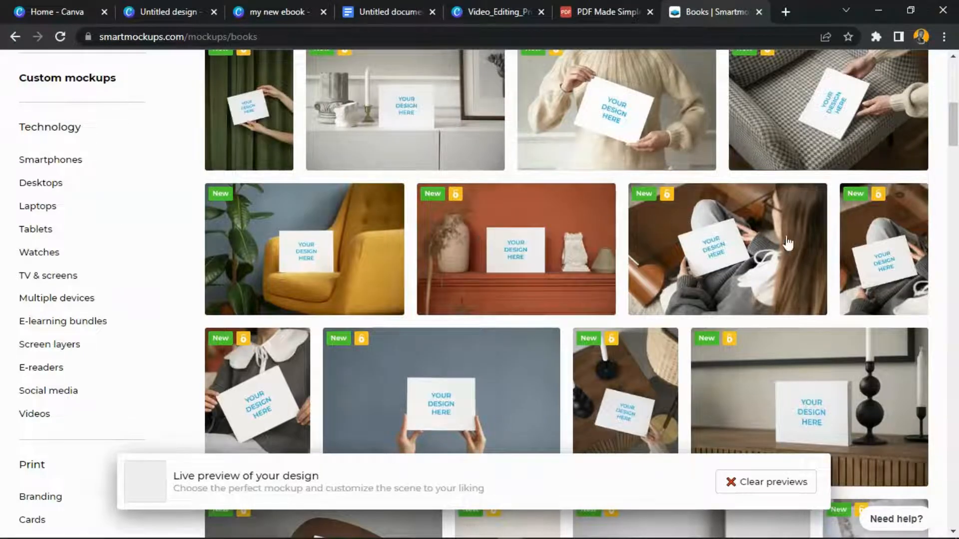
Switch to the Video_Editing_ProGuide(Let'sTalkMoney) design in Canva and look through its pages from the introduction onwards.
left_click(495, 11)
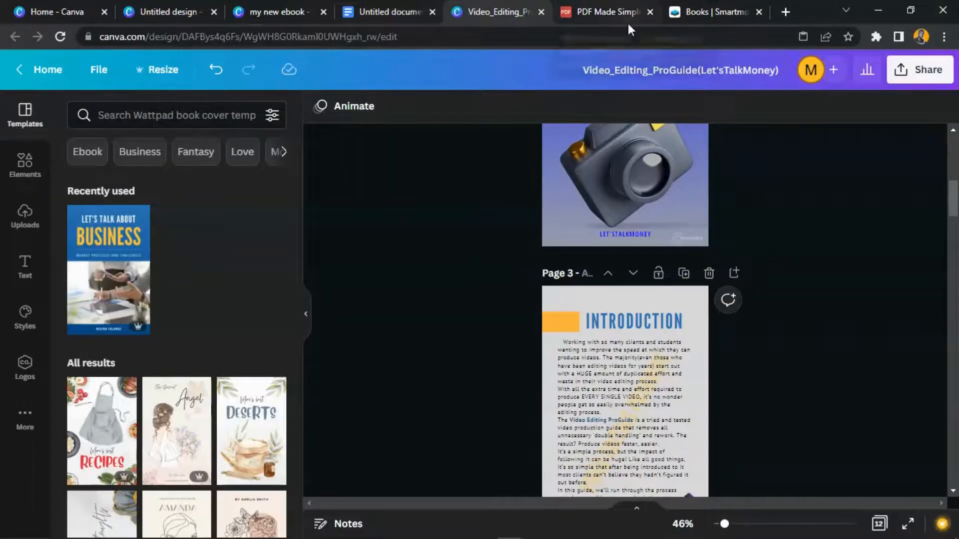
left_click(299, 11)
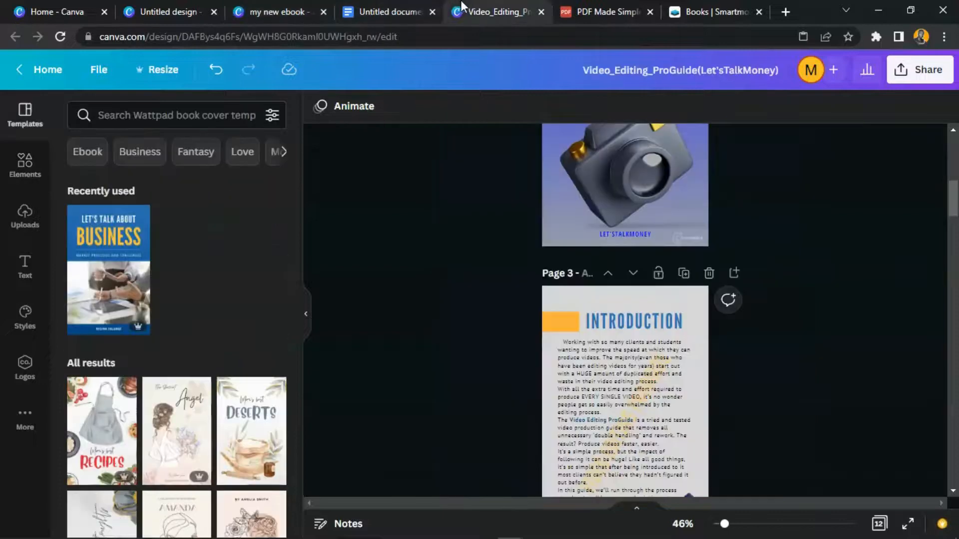
left_click(461, 10)
left_click_drag(955, 207, 957, 243)
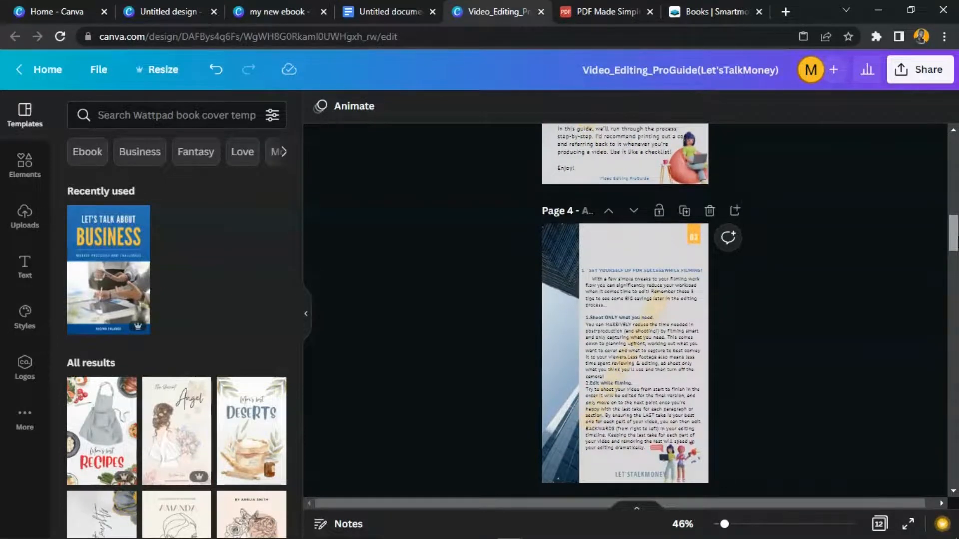
left_click_drag(956, 242, 957, 343)
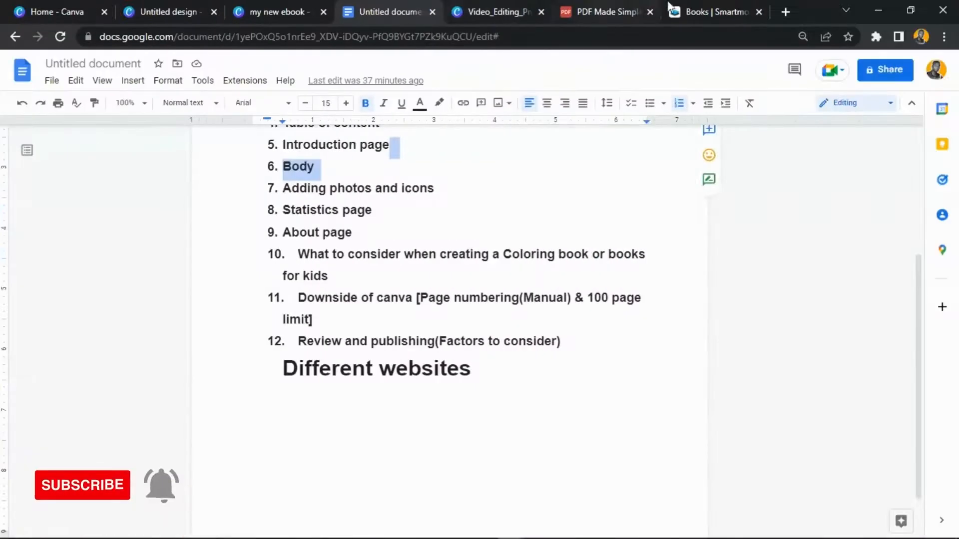
Open the digital product selling site selar.co in a new browser tab.
left_click(783, 12)
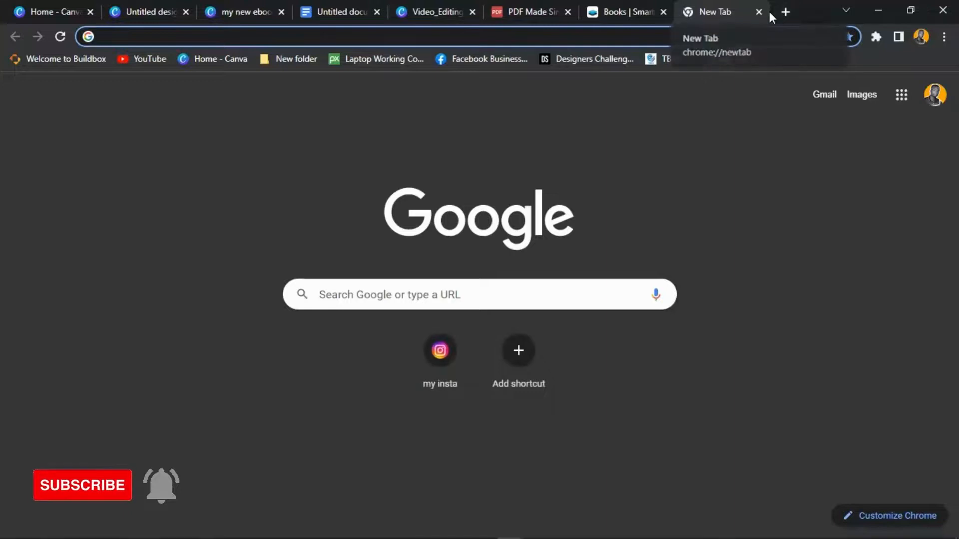
type("se")
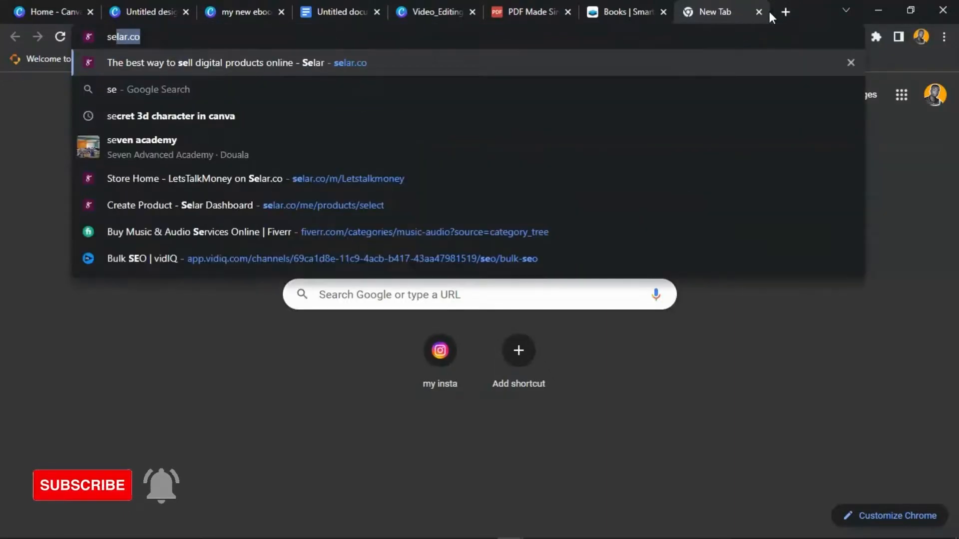
type("lar.co")
key("Return")
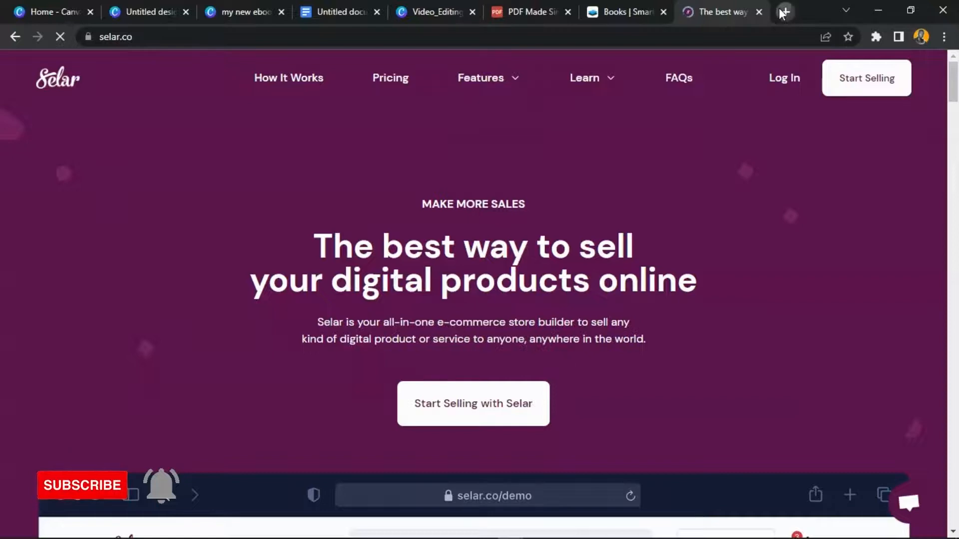
Open Amazon's Kindle Direct Publishing site at kdp.amazon.com in another new browser tab.
left_click(784, 12)
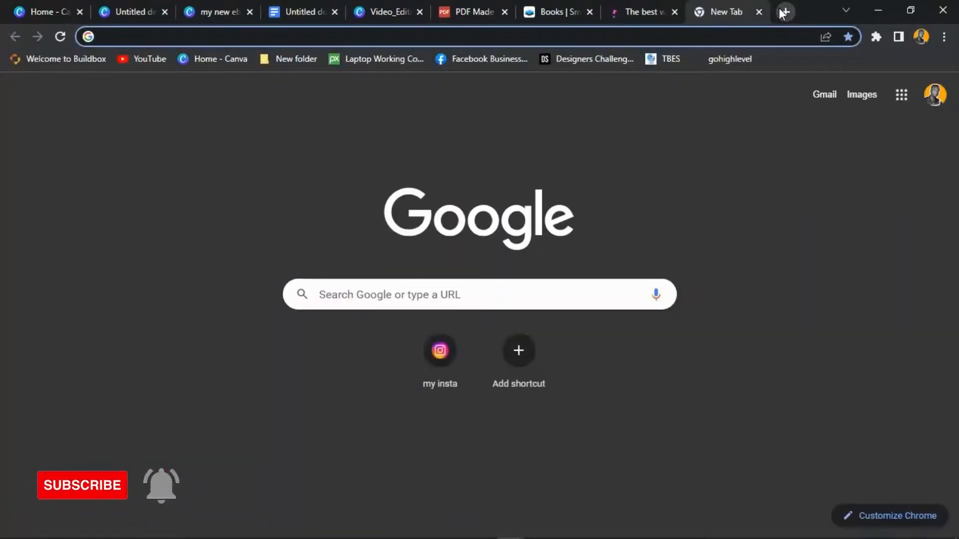
type("kdp.amazon.com")
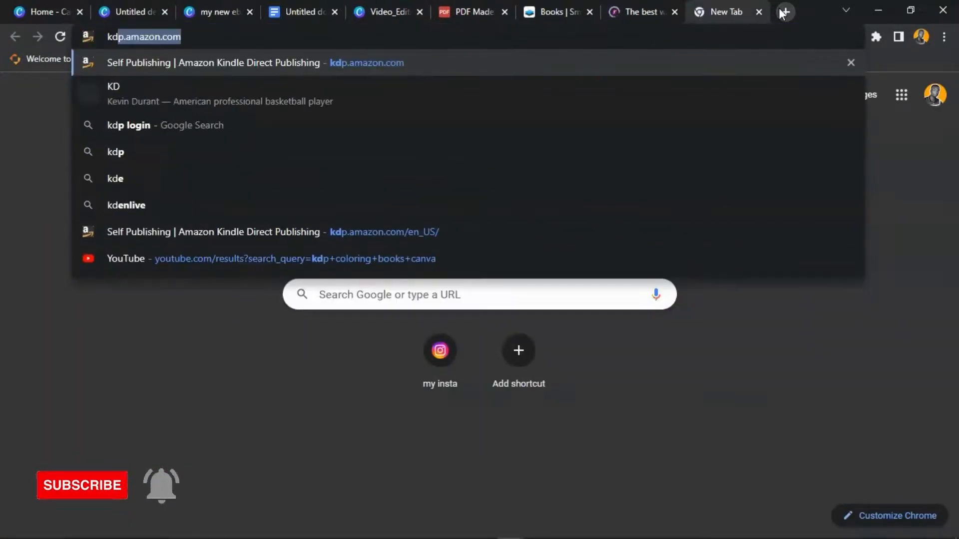
key("Right")
key("Return")
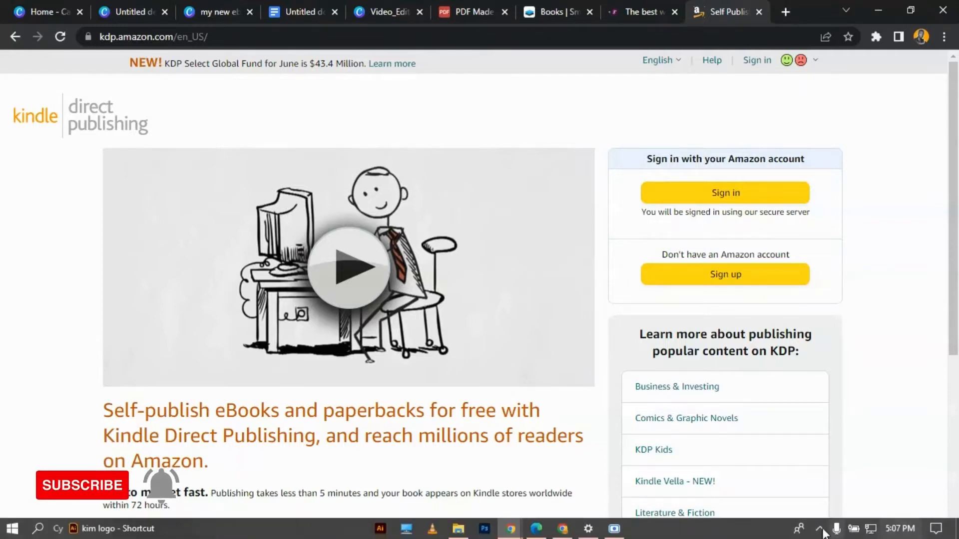
left_click(614, 528)
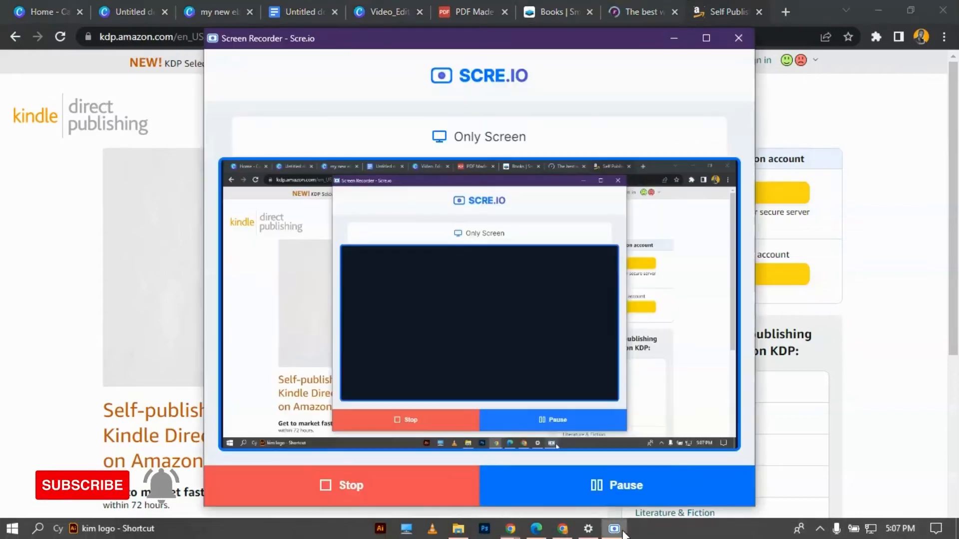